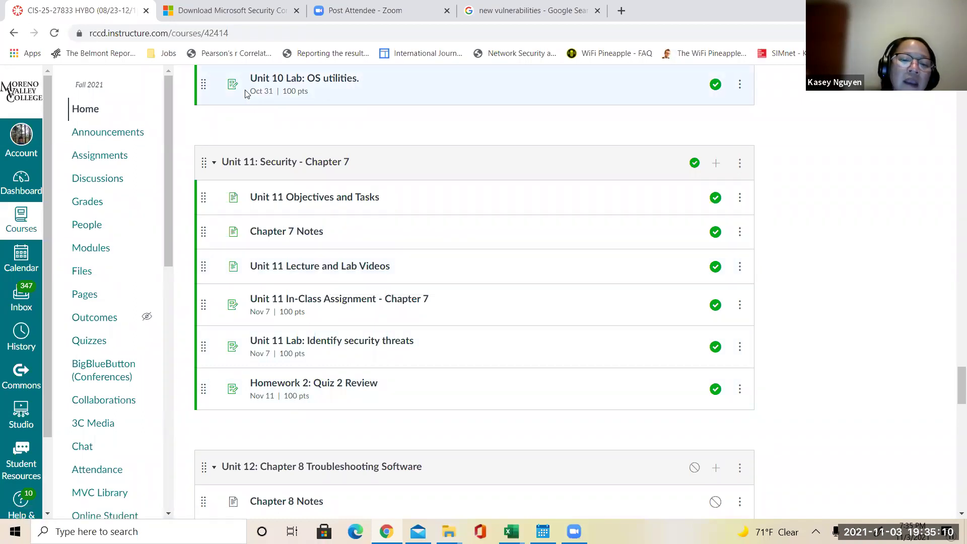
Go to the Microsoft Security Compliance Toolkit 1.0 download page, expand its Details section and highlight the toolkit's title
{"action": "left_click", "coordinate": [234, 11]}
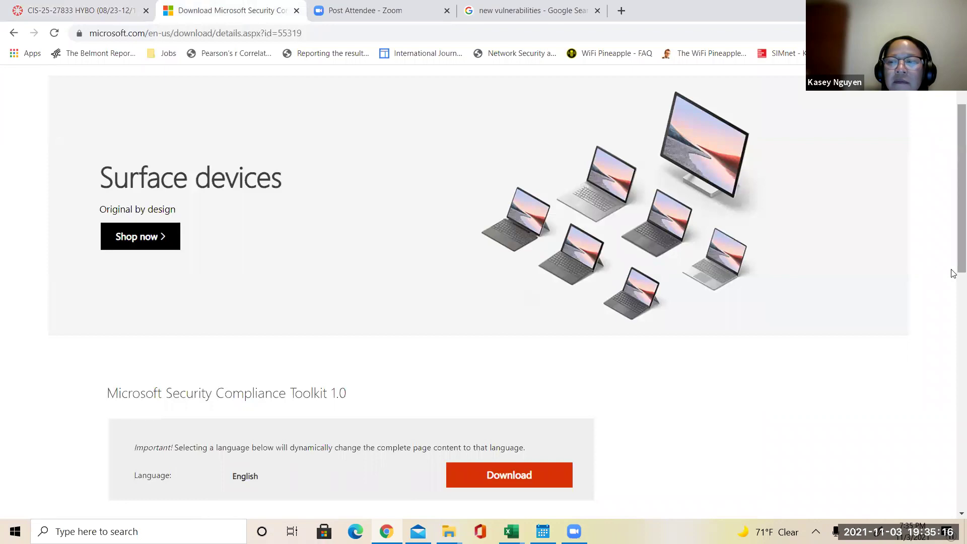
{"action": "left_click_drag", "start_coordinate": [953, 209], "coordinate": [954, 274]}
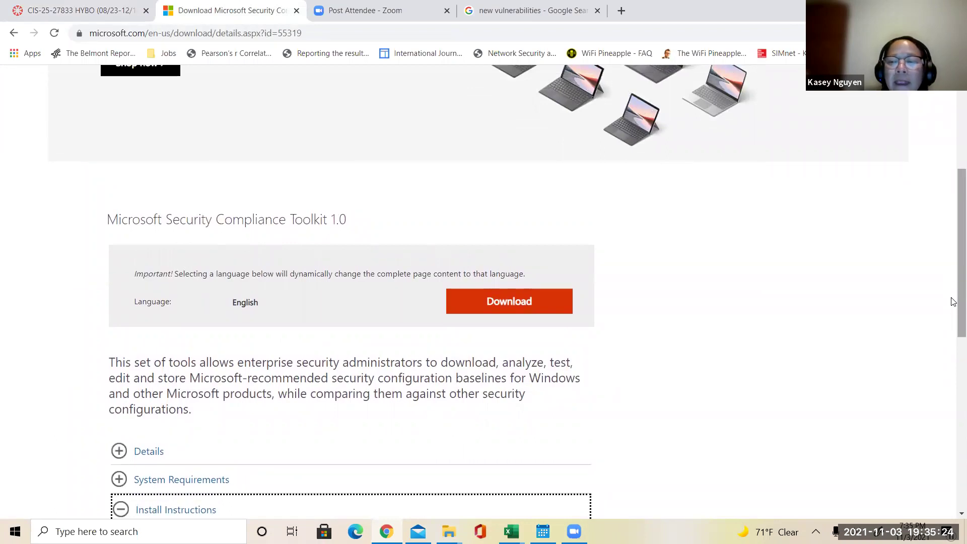
{"action": "left_click_drag", "start_coordinate": [951, 287], "coordinate": [953, 320]}
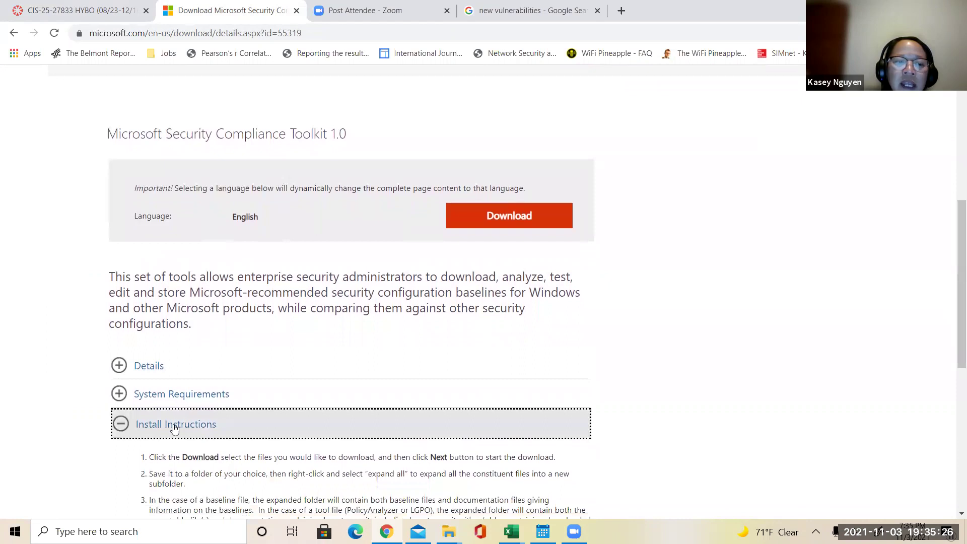
{"action": "left_click", "coordinate": [125, 371]}
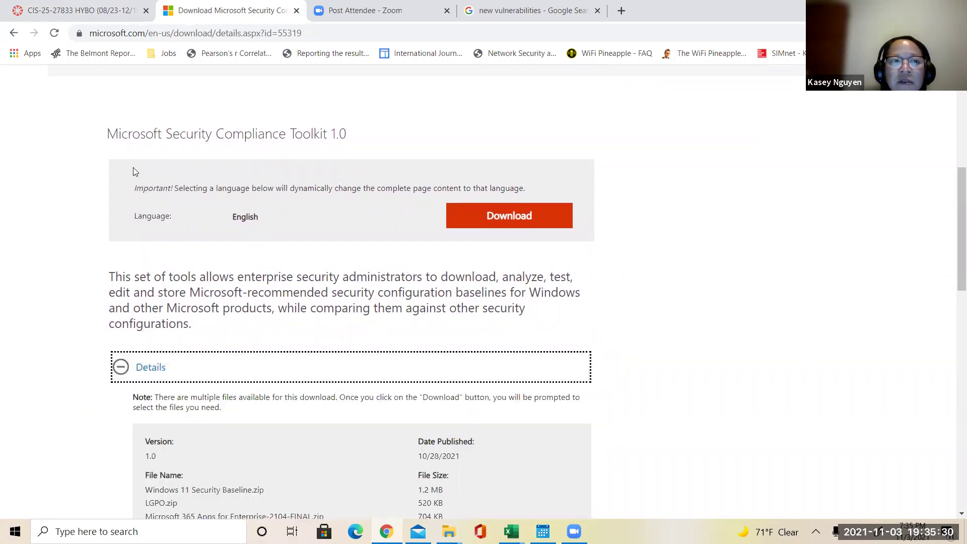
{"action": "left_click_drag", "start_coordinate": [107, 134], "coordinate": [339, 134]}
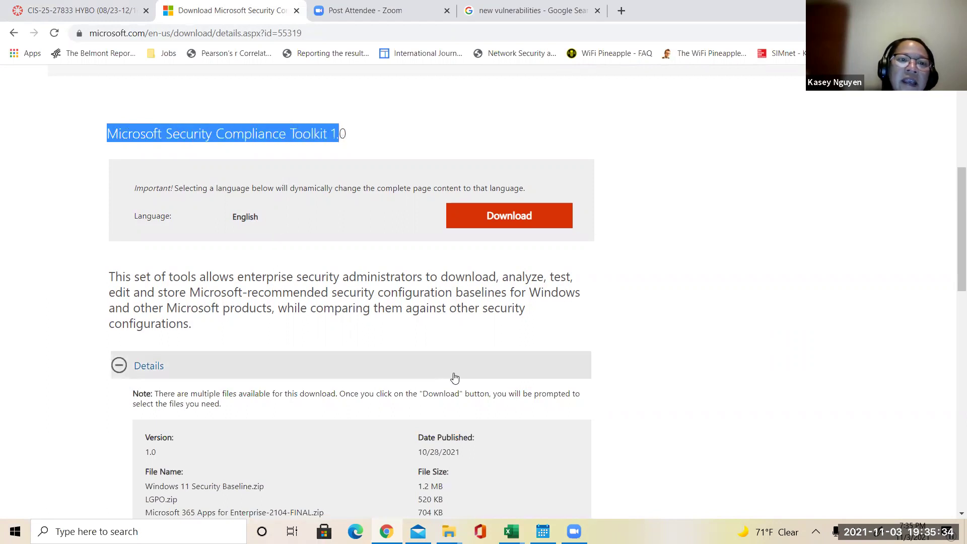
Examine the toolkit's file list, highlighting the Windows 11 Security Baseline, Windows 10 Update Baseline and Windows 10 Version 1507 through 20H2 baselines
{"action": "left_click_drag", "start_coordinate": [951, 233], "coordinate": [953, 310]}
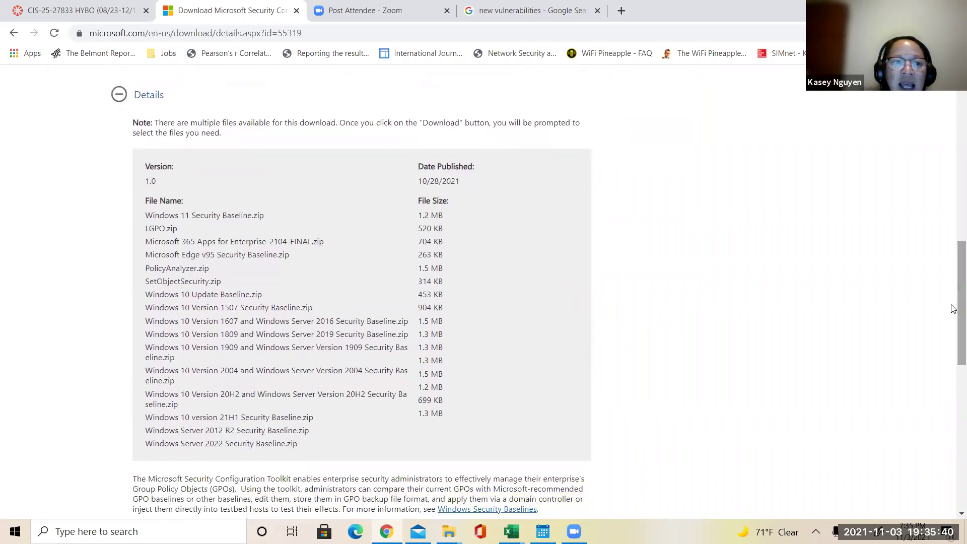
{"action": "left_click_drag", "start_coordinate": [265, 216], "coordinate": [140, 210]}
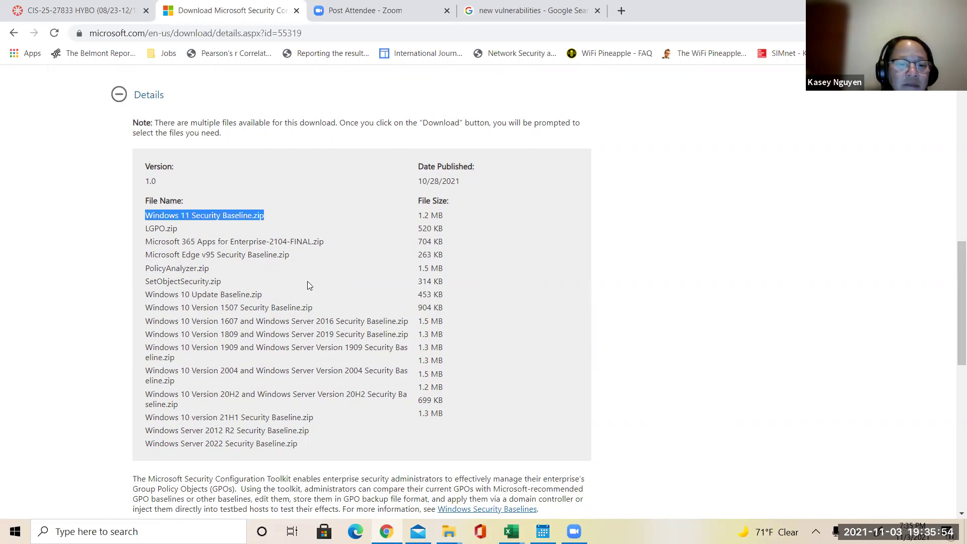
{"action": "left_click_drag", "start_coordinate": [264, 295], "coordinate": [145, 295]}
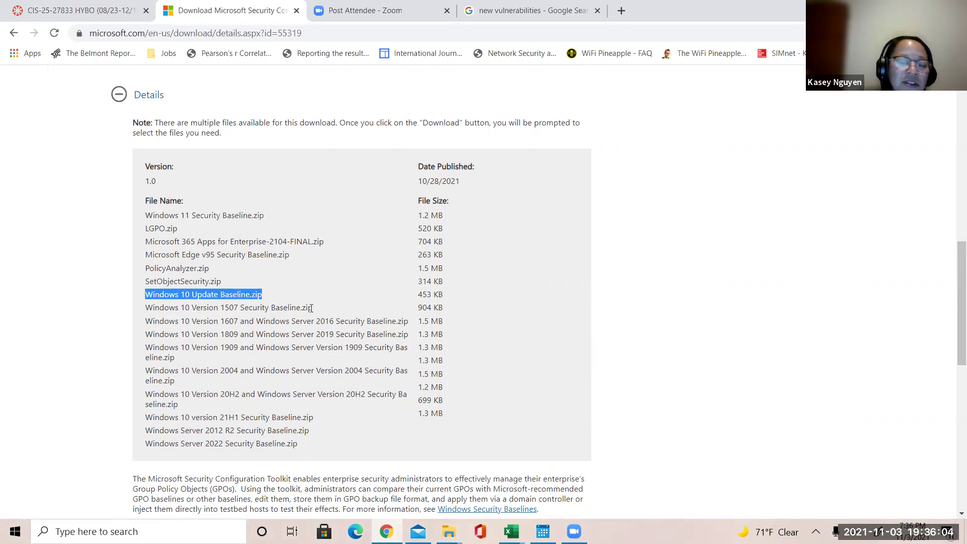
{"action": "left_click_drag", "start_coordinate": [276, 217], "coordinate": [145, 209]}
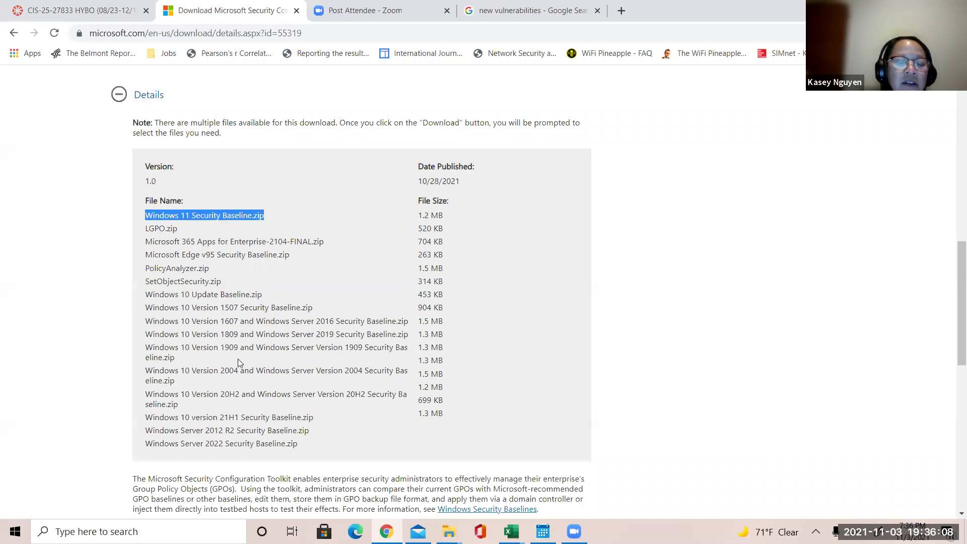
{"action": "left_click", "coordinate": [148, 304]}
{"action": "left_click_drag", "start_coordinate": [148, 304], "coordinate": [399, 404]}
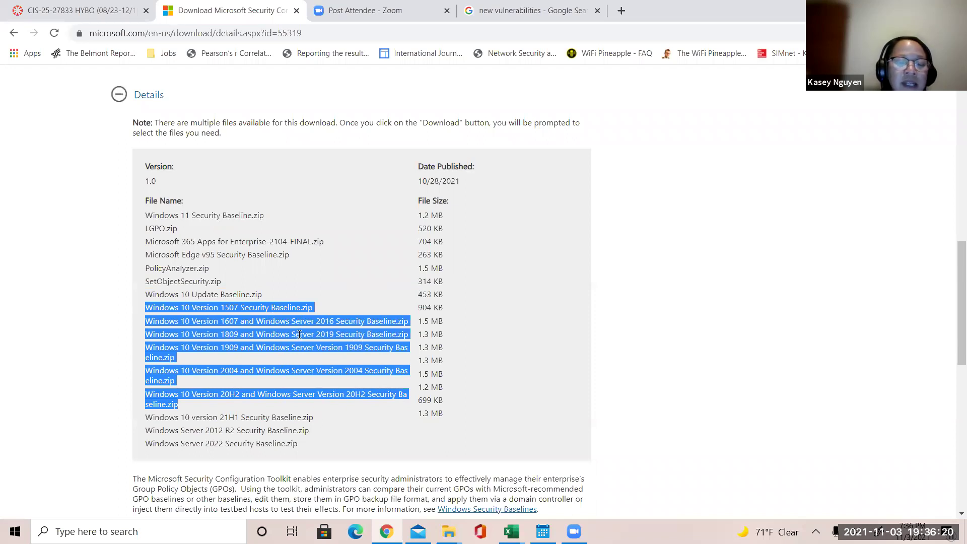
{"action": "left_click", "coordinate": [352, 270]}
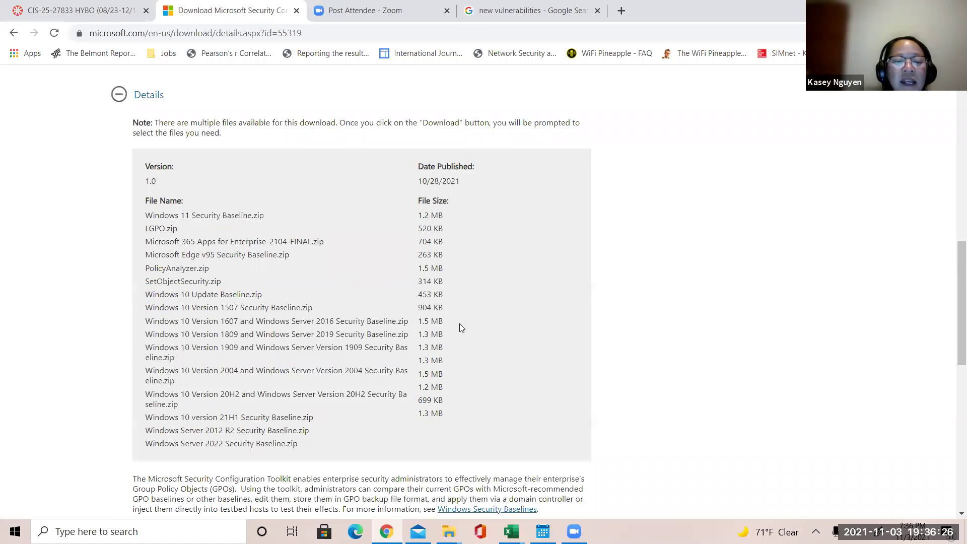
{"action": "mouse_move", "coordinate": [953, 274]}
{"action": "left_mouse_down"}
{"action": "mouse_move", "coordinate": [954, 305]}
{"action": "mouse_move", "coordinate": [953, 285]}
{"action": "left_mouse_up"}
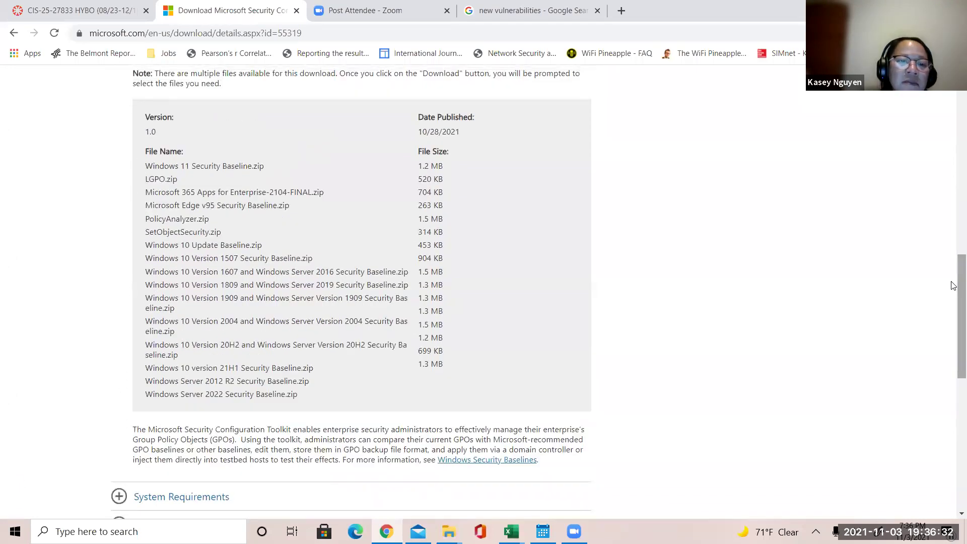
{"action": "mouse_move", "coordinate": [953, 297]}
{"action": "left_mouse_down"}
{"action": "mouse_move", "coordinate": [953, 208]}
{"action": "mouse_move", "coordinate": [953, 285]}
{"action": "left_mouse_up"}
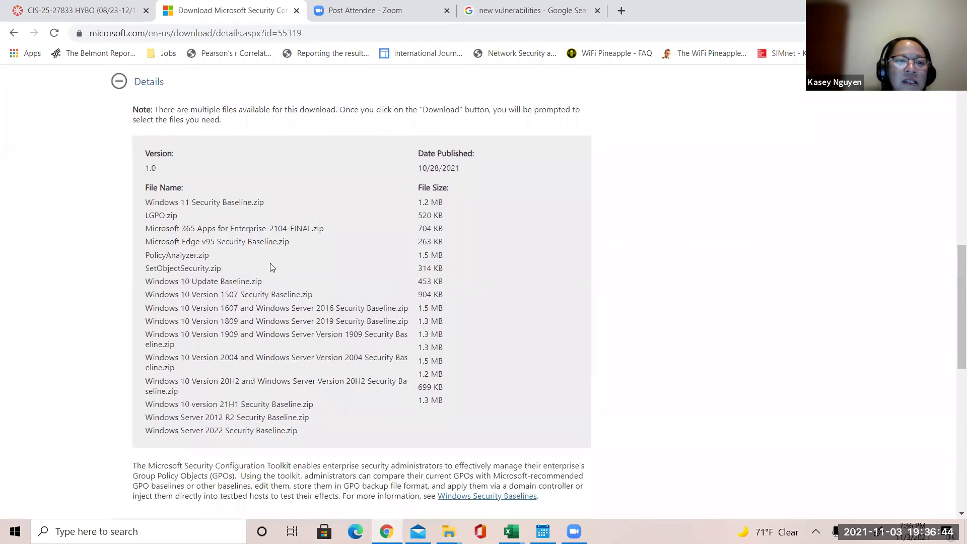
Highlight PolicyAnalyzer.zip and SetObjectSecurity.zip in the toolkit's file list
{"action": "left_click_drag", "start_coordinate": [147, 258], "coordinate": [211, 258]}
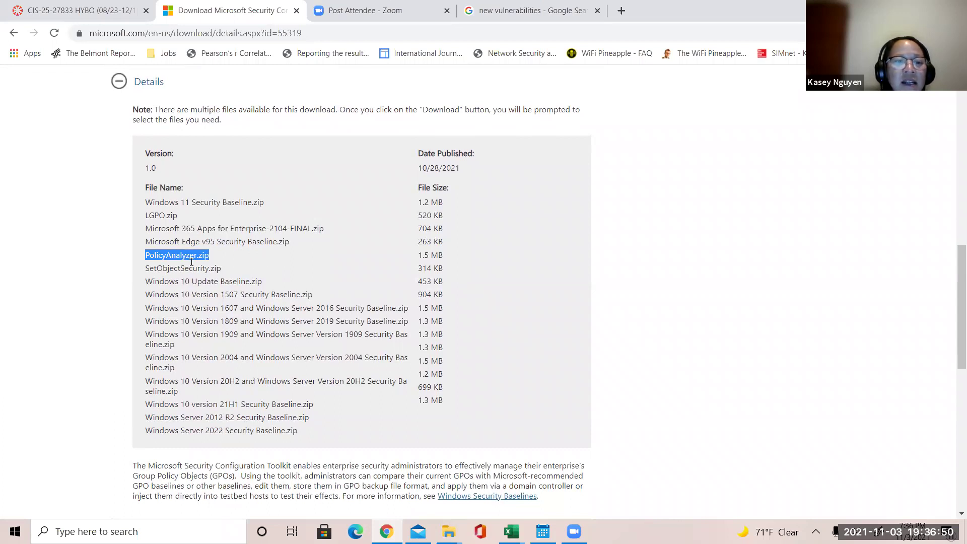
{"action": "left_click", "coordinate": [146, 268]}
{"action": "left_click_drag", "start_coordinate": [146, 267], "coordinate": [207, 267]}
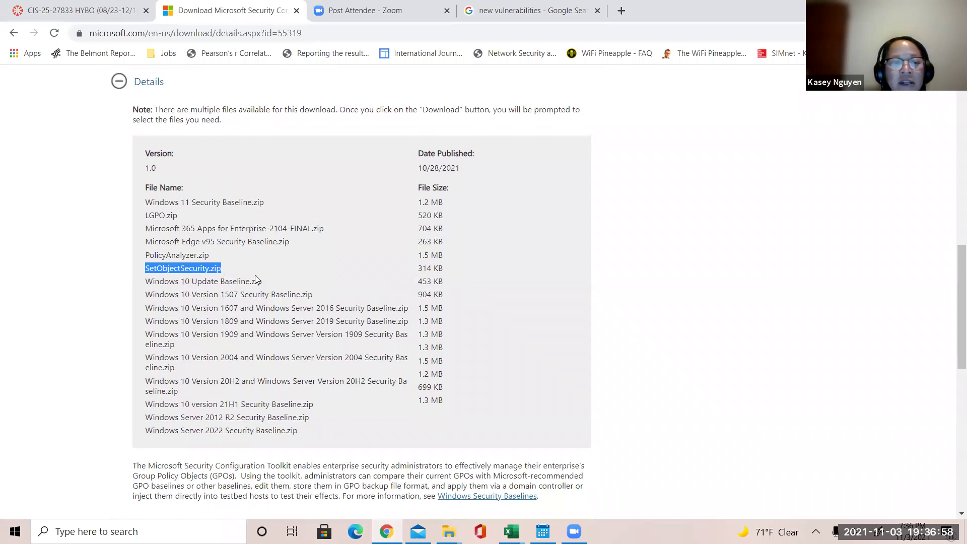
{"action": "left_click_drag", "start_coordinate": [954, 293], "coordinate": [953, 112]}
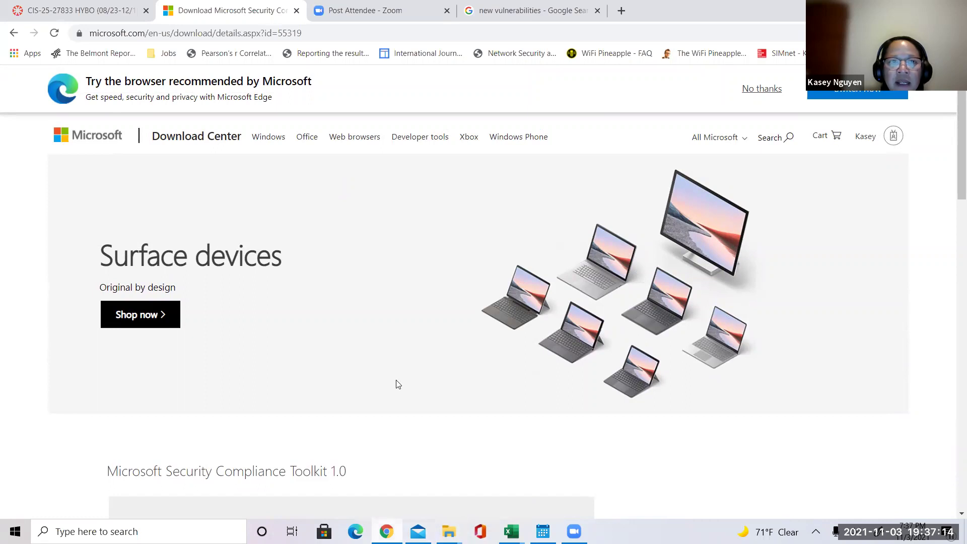
Launch Unit 11 Lab: Identify security threats from the course page and resume the assessment in progress
{"action": "left_click", "coordinate": [75, 11]}
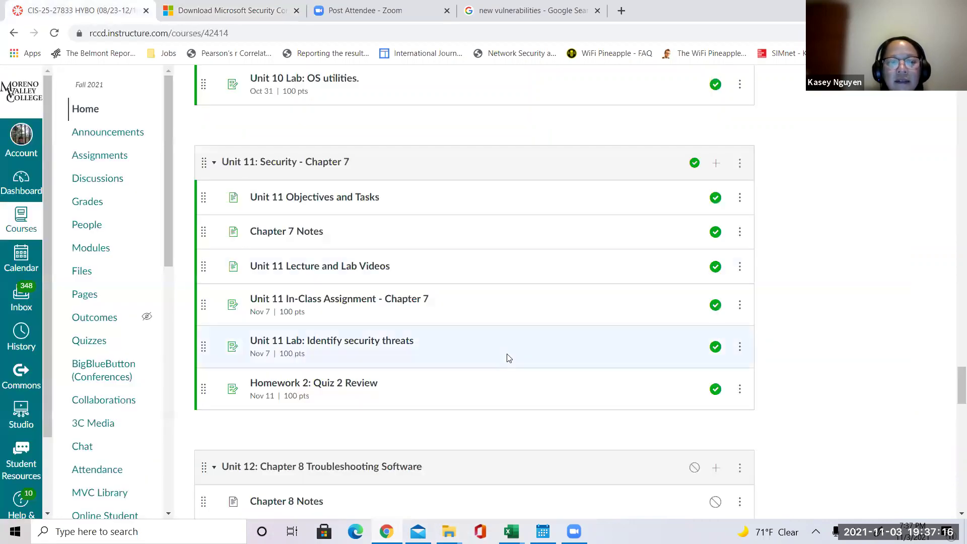
{"action": "left_click", "coordinate": [359, 344]}
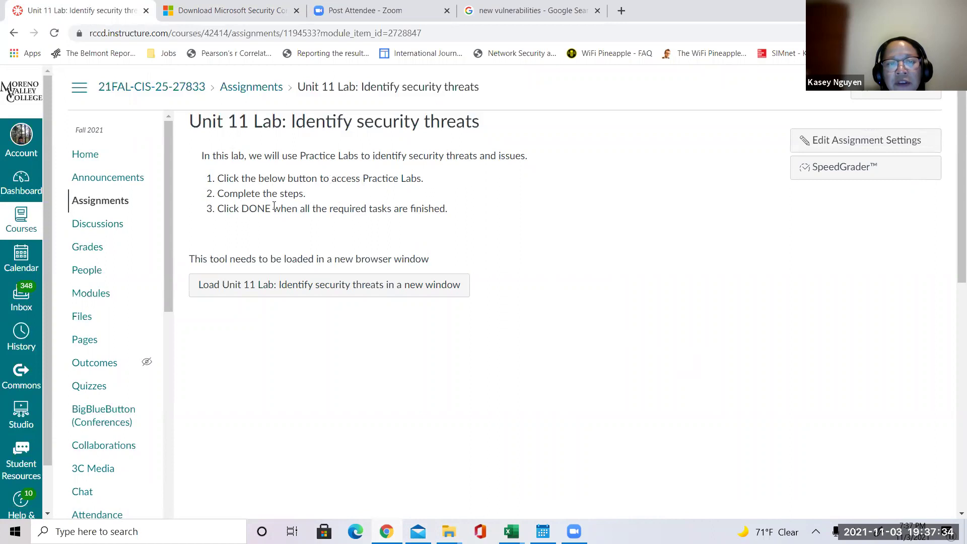
{"action": "double_click", "coordinate": [250, 207]}
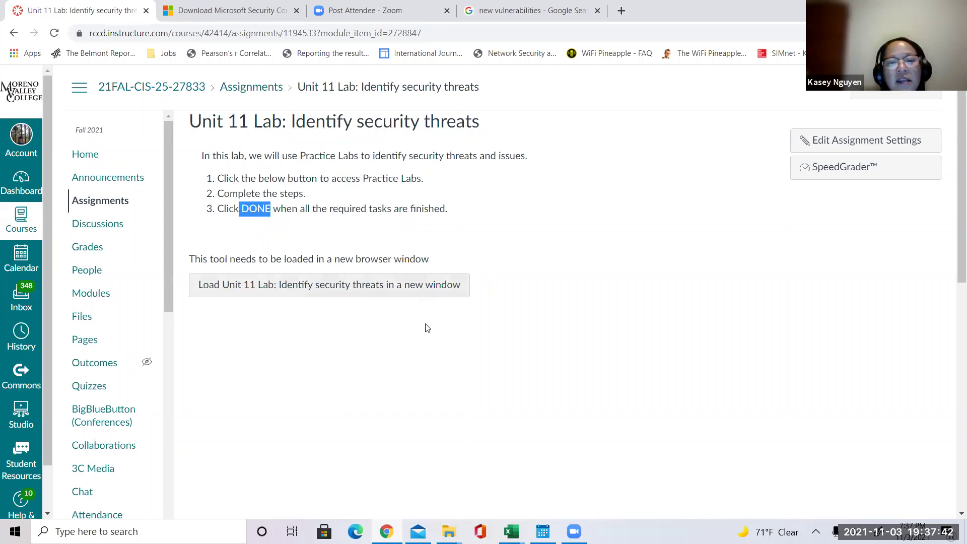
{"action": "left_click", "coordinate": [360, 294]}
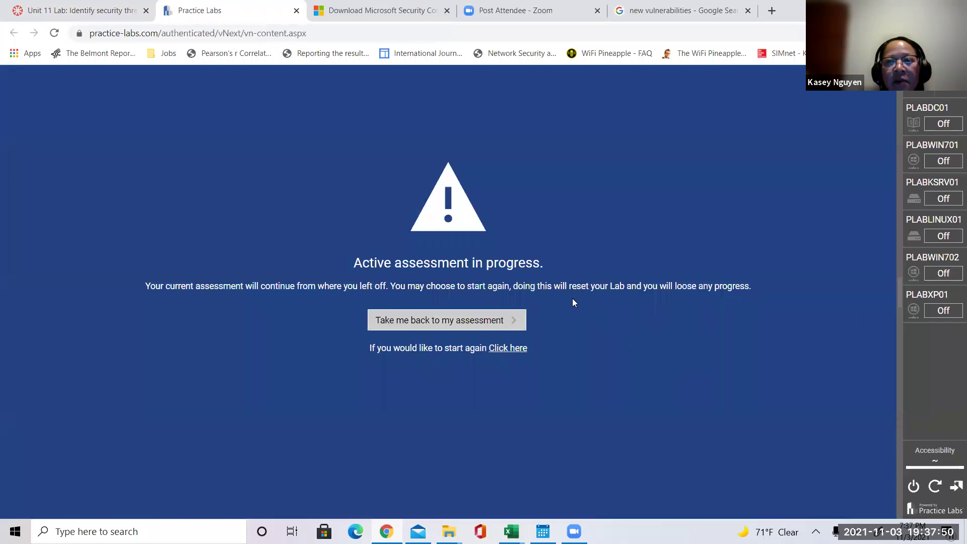
{"action": "left_click", "coordinate": [477, 319]}
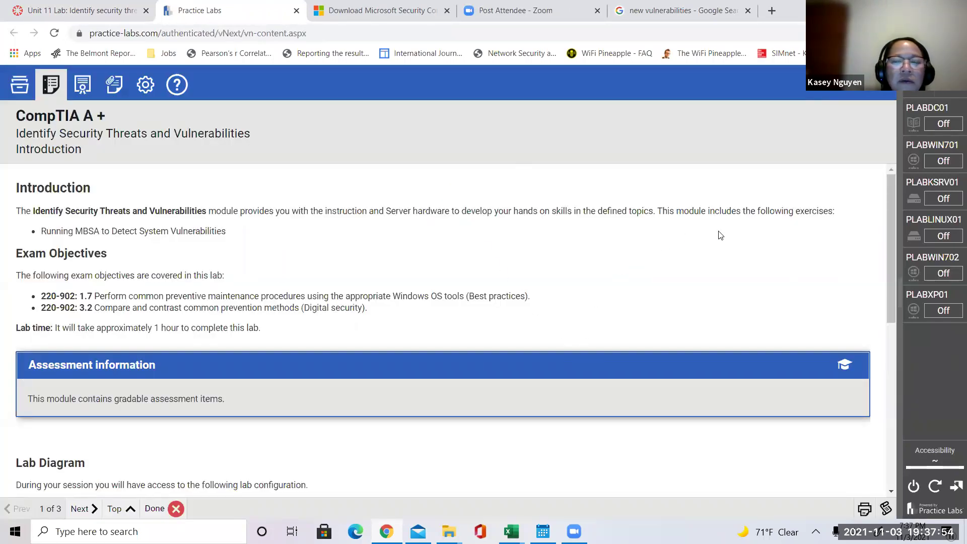
Review the lab's introduction and diagram, and look at the power options for PLABKSRV01 and PLABDC01
{"action": "left_click_drag", "start_coordinate": [893, 244], "coordinate": [892, 458]}
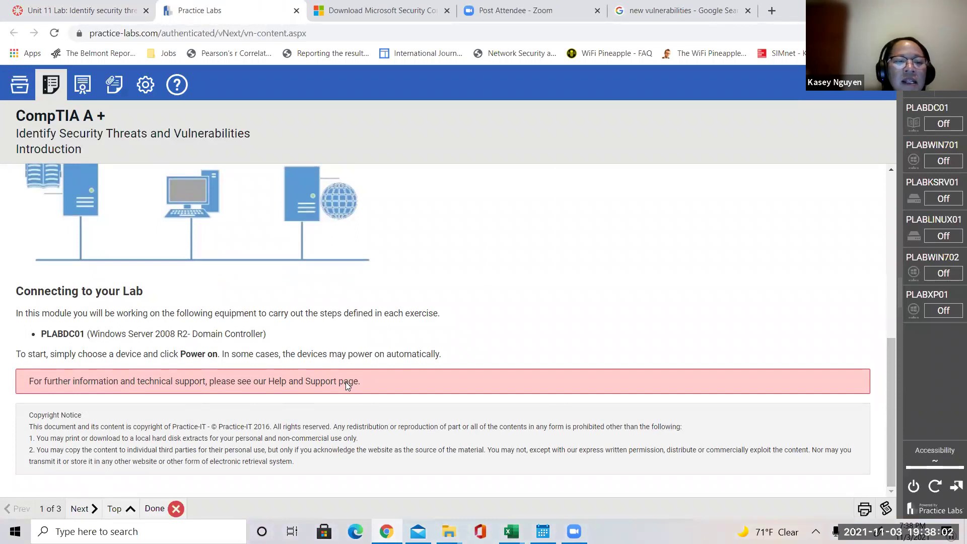
{"action": "left_click_drag", "start_coordinate": [886, 400], "coordinate": [890, 290]}
{"action": "left_click", "coordinate": [943, 199]}
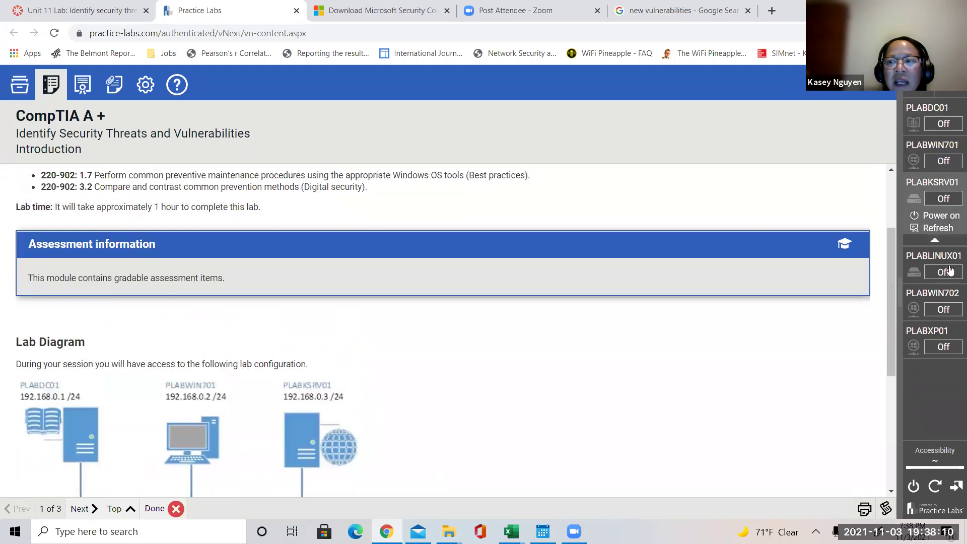
{"action": "left_click", "coordinate": [951, 120]}
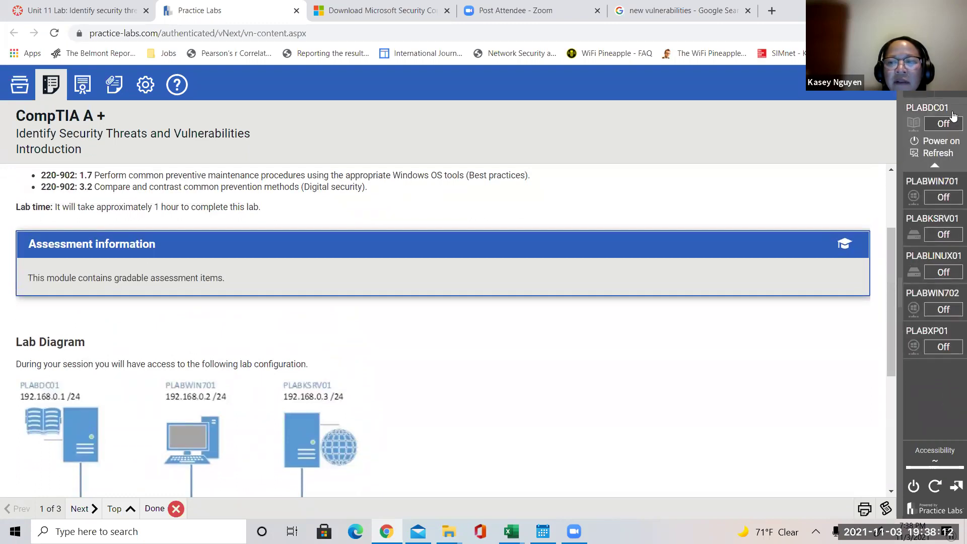
{"action": "left_click_drag", "start_coordinate": [888, 340], "coordinate": [886, 276]}
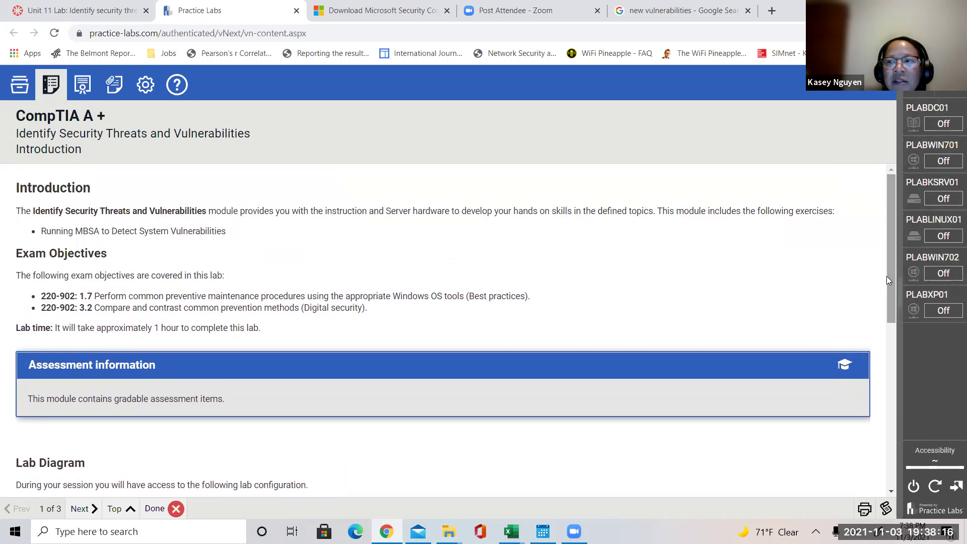
{"action": "left_click", "coordinate": [954, 128]}
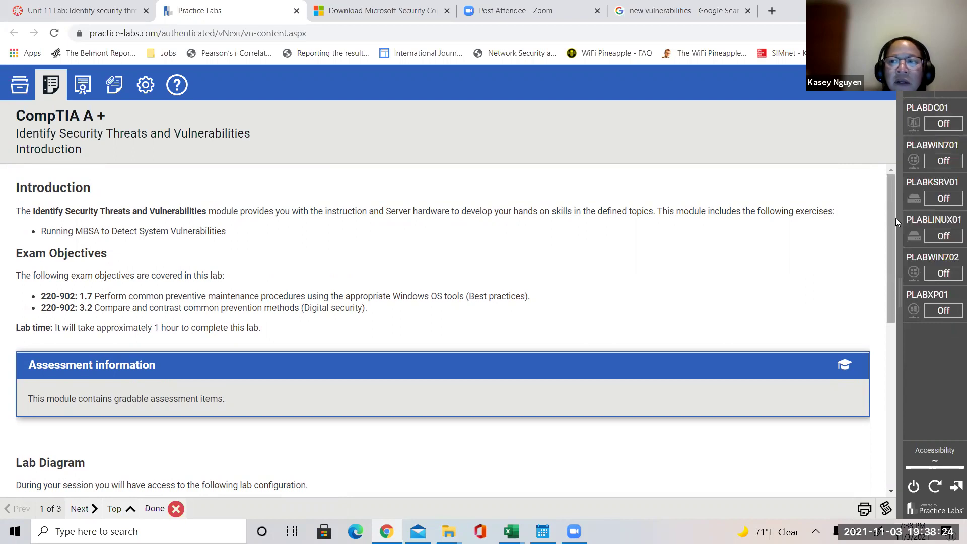
Highlight the required PLABDC01 (Windows Server 2008 R2- Domain Controller) under Connecting to your Lab and power on that device
{"action": "left_click_drag", "start_coordinate": [894, 222], "coordinate": [893, 264]}
{"action": "left_click_drag", "start_coordinate": [897, 301], "coordinate": [897, 351]}
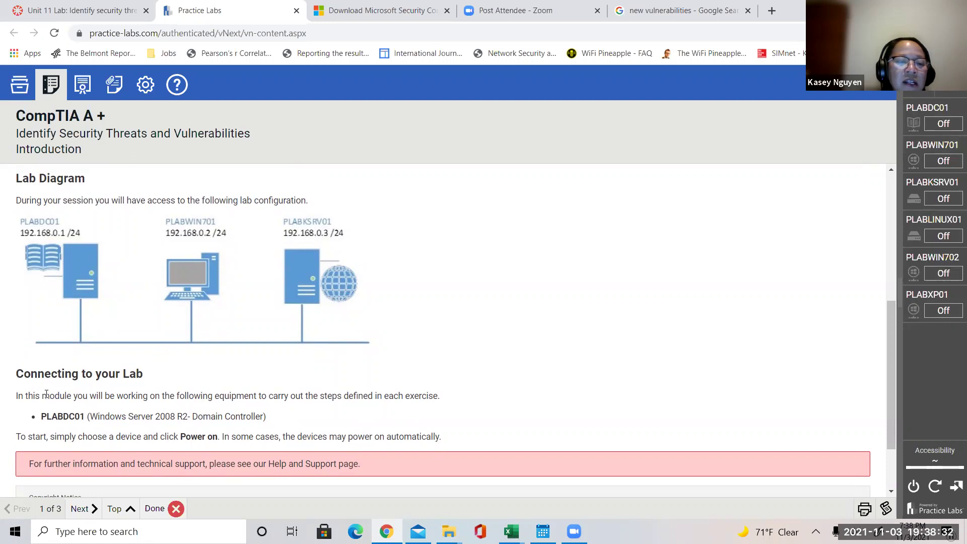
{"action": "left_click_drag", "start_coordinate": [43, 415], "coordinate": [90, 416]}
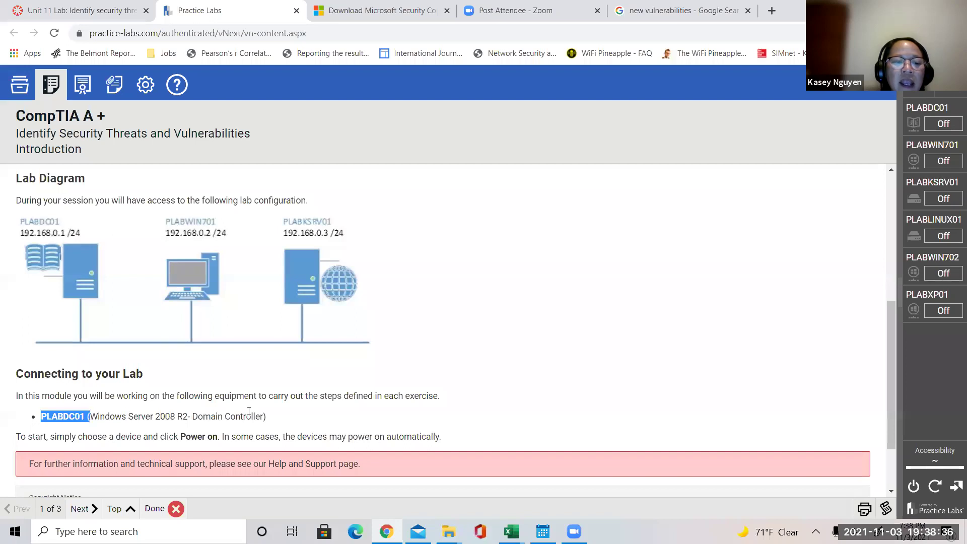
{"action": "left_click_drag", "start_coordinate": [285, 417], "coordinate": [88, 412]}
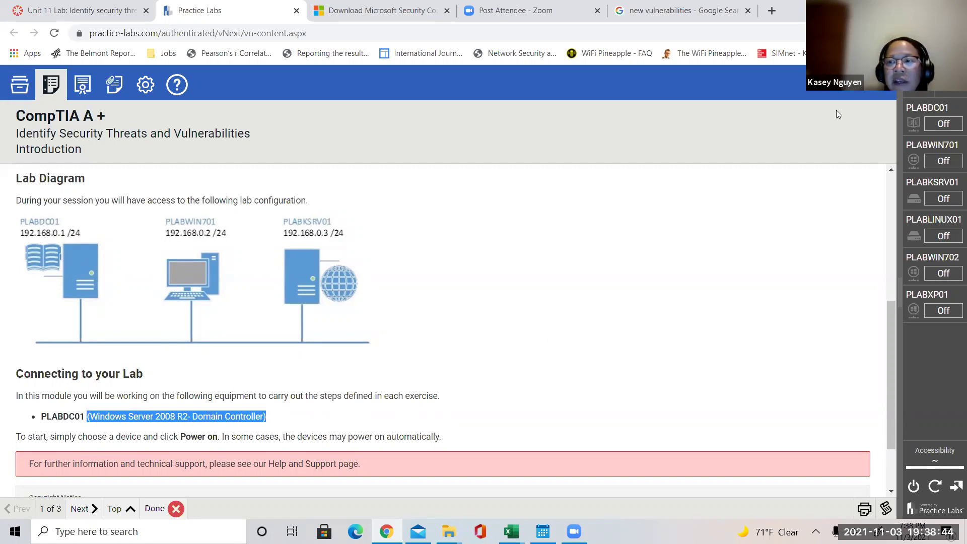
{"action": "left_click_drag", "start_coordinate": [890, 362], "coordinate": [877, 386]}
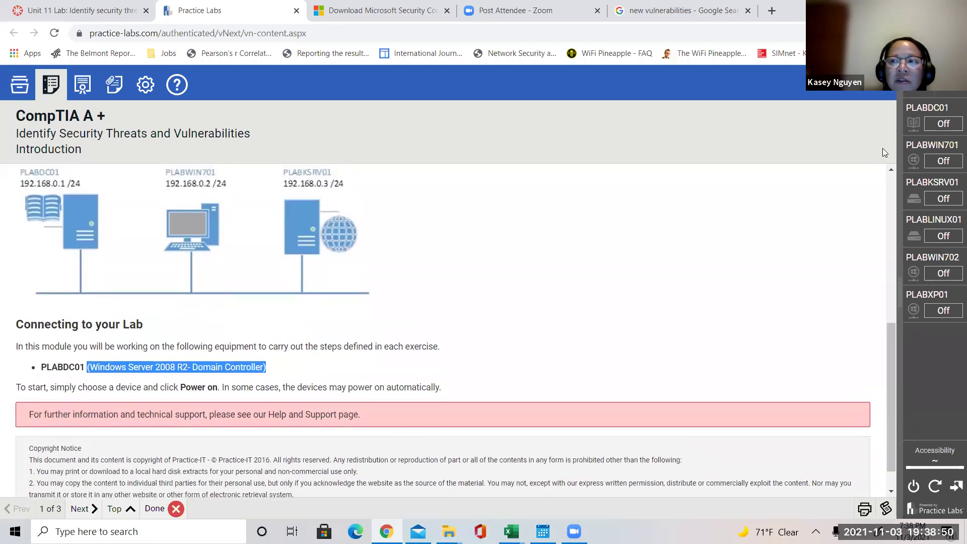
{"action": "left_click", "coordinate": [926, 108]}
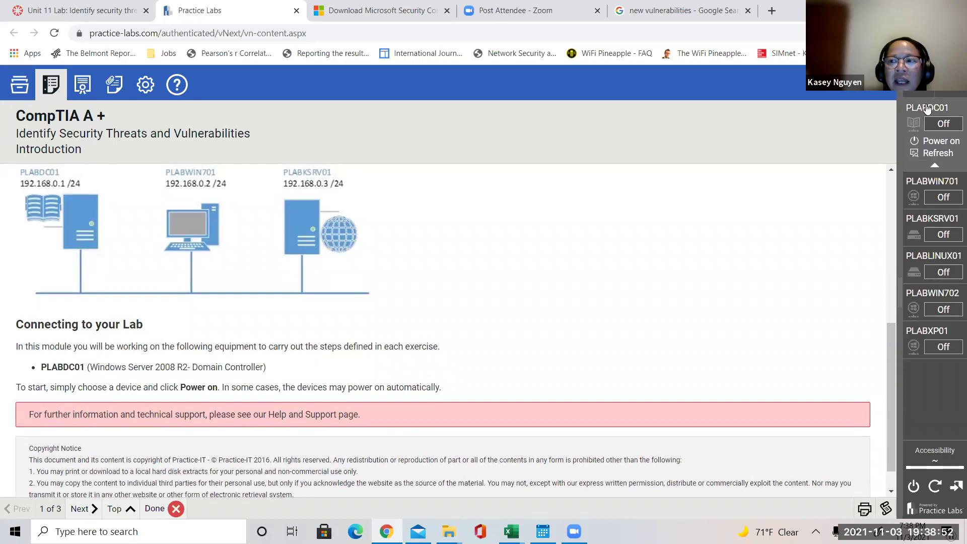
{"action": "left_click", "coordinate": [930, 144]}
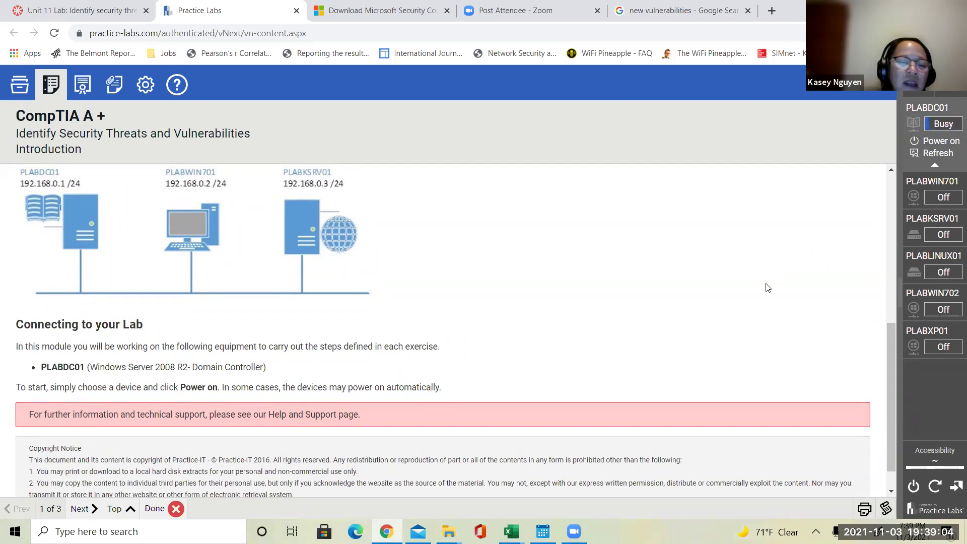
Advance the lab to Exercise 1 - Running MBSA to Detect System Vulnerabilities and switch back to the Unit 11 Lab assignment page
{"action": "left_click_drag", "start_coordinate": [888, 355], "coordinate": [890, 407]}
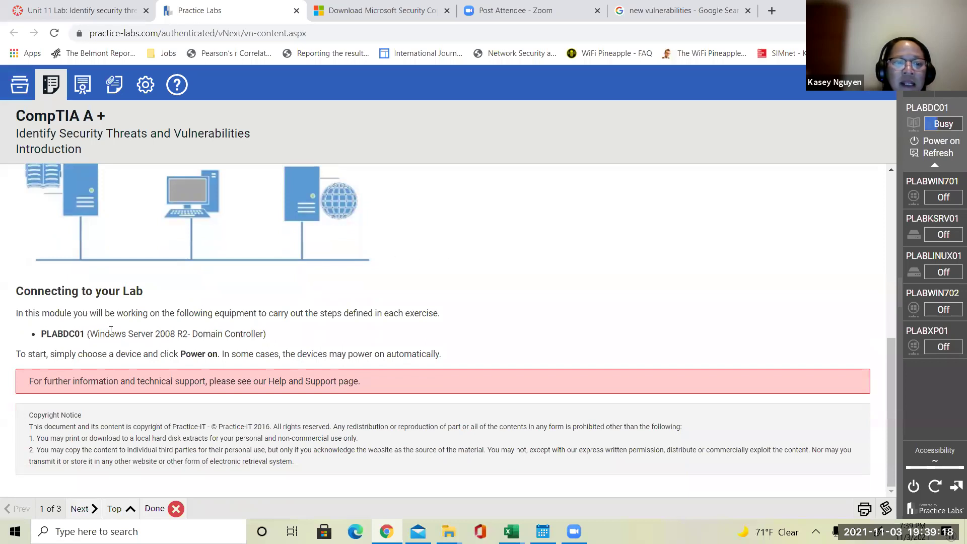
{"action": "left_click", "coordinate": [85, 509]}
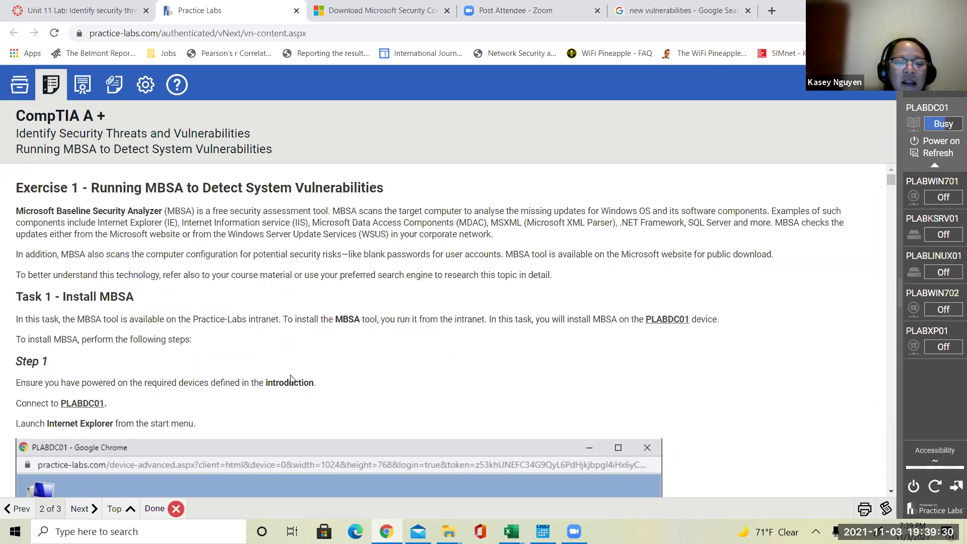
{"action": "left_click", "coordinate": [85, 7]}
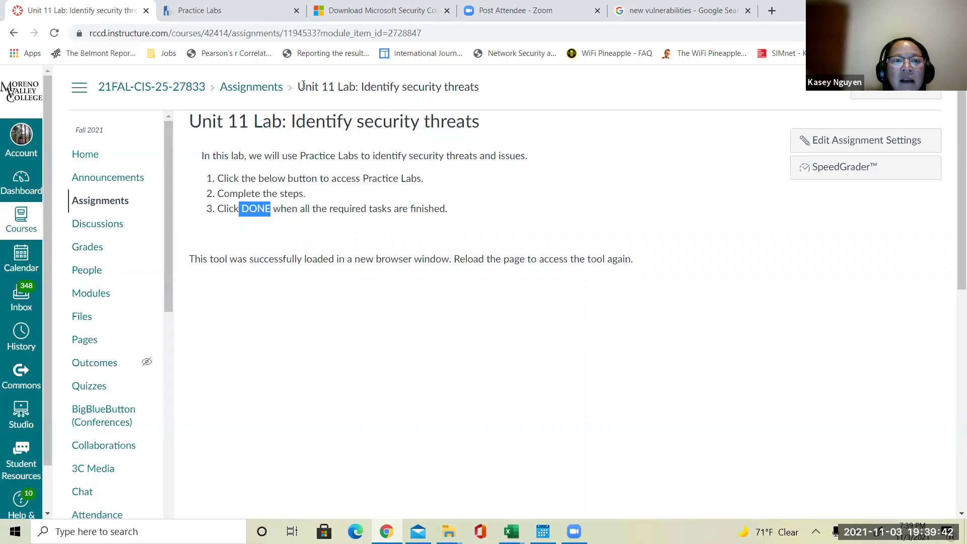
Return to Practice Labs, shift the PLABDC01 remote window and bring the Exercise 1 instructions back to the front
{"action": "left_click", "coordinate": [242, 12]}
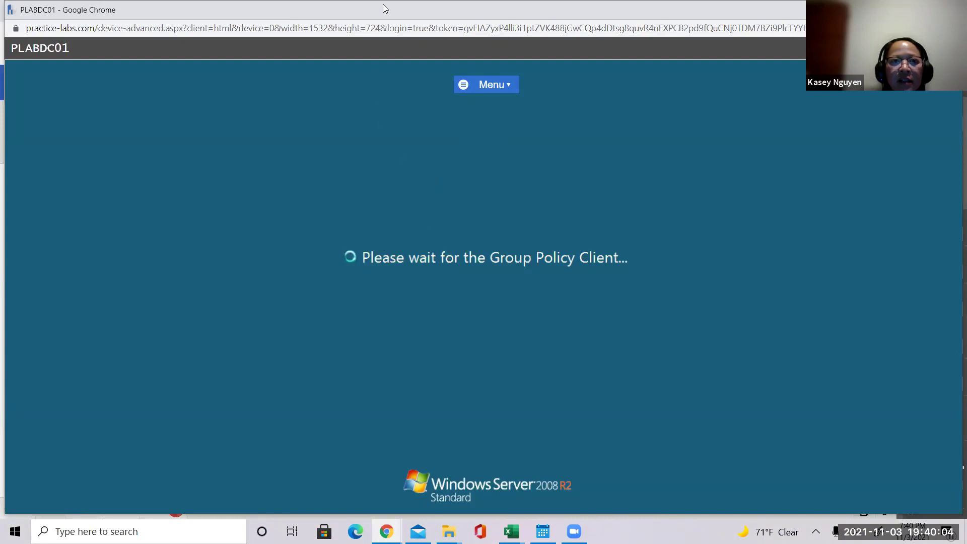
{"action": "left_click_drag", "start_coordinate": [384, 6], "coordinate": [367, 147]}
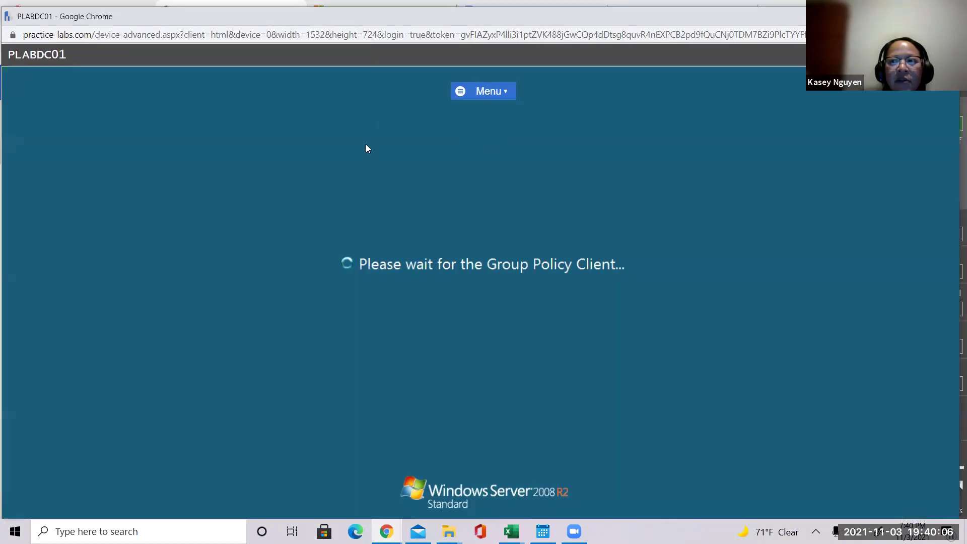
{"action": "left_click", "coordinate": [873, 151]}
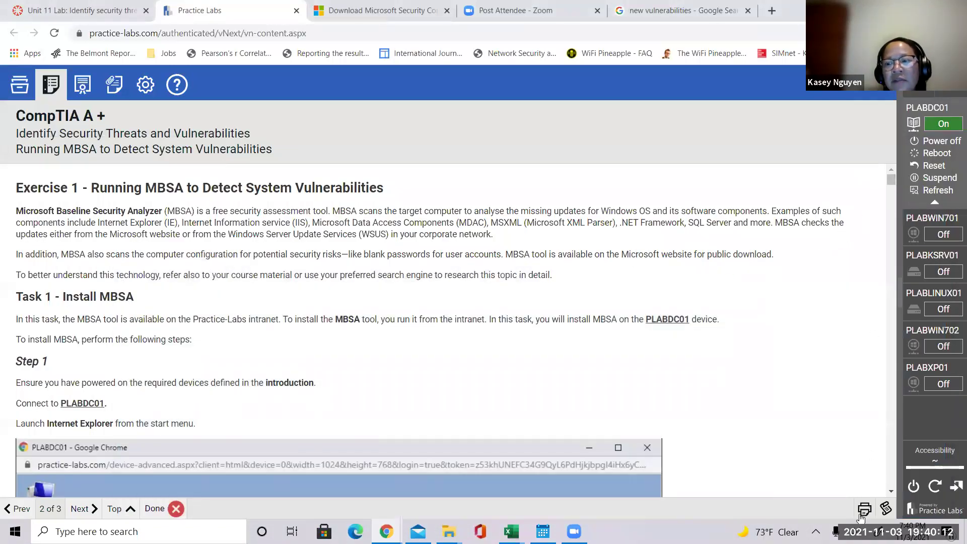
Read the Exercise 1 introduction to MBSA and the opening instructions of Task 1 - Install MBSA
{"action": "left_click", "coordinate": [891, 492]}
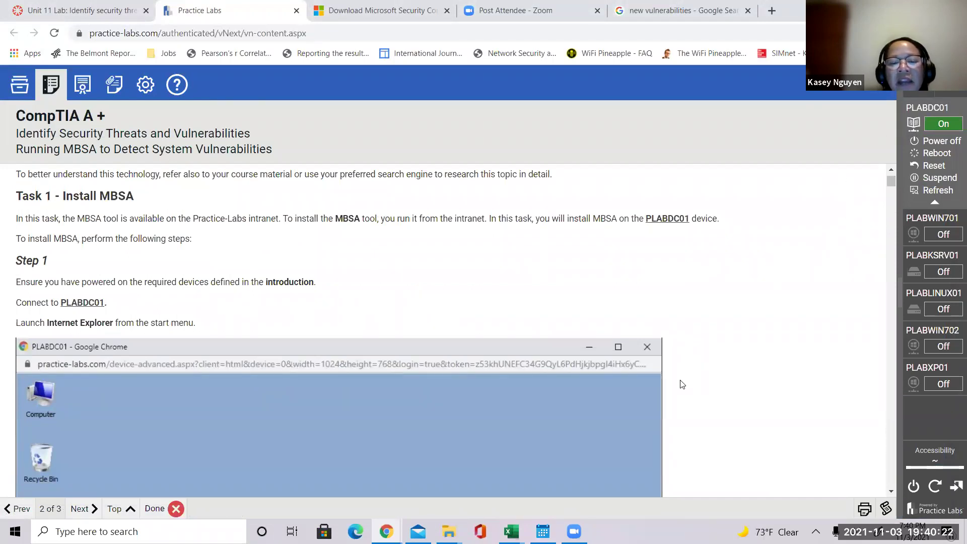
{"action": "mouse_move", "coordinate": [386, 531]}
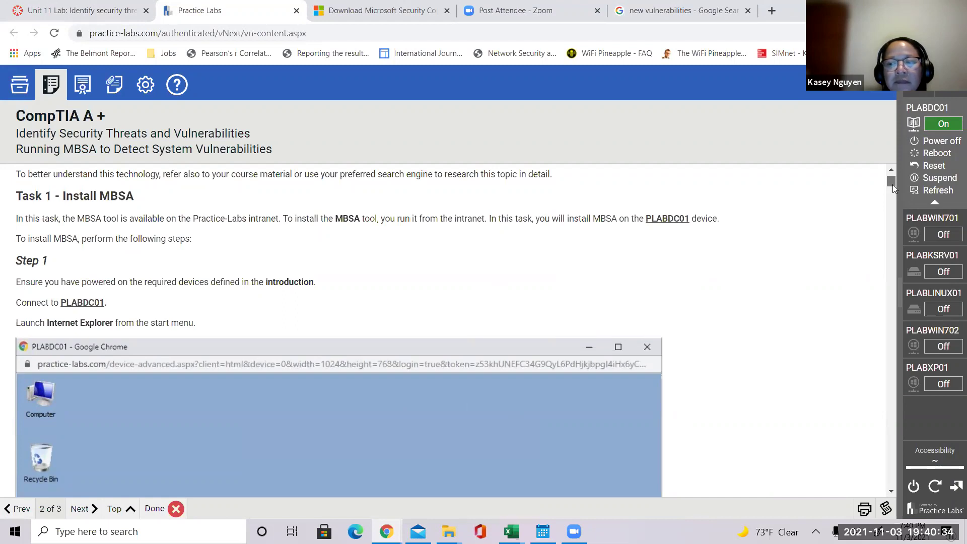
{"action": "scroll", "coordinate": [893, 184], "scroll_direction": "down", "scroll_amount": 1}
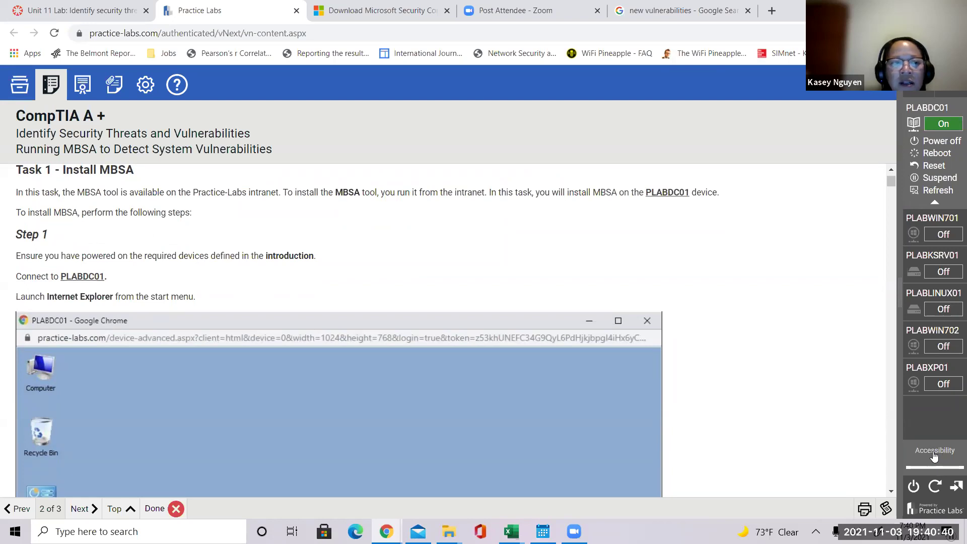
{"action": "left_click", "coordinate": [912, 219]}
{"action": "left_click", "coordinate": [911, 219]}
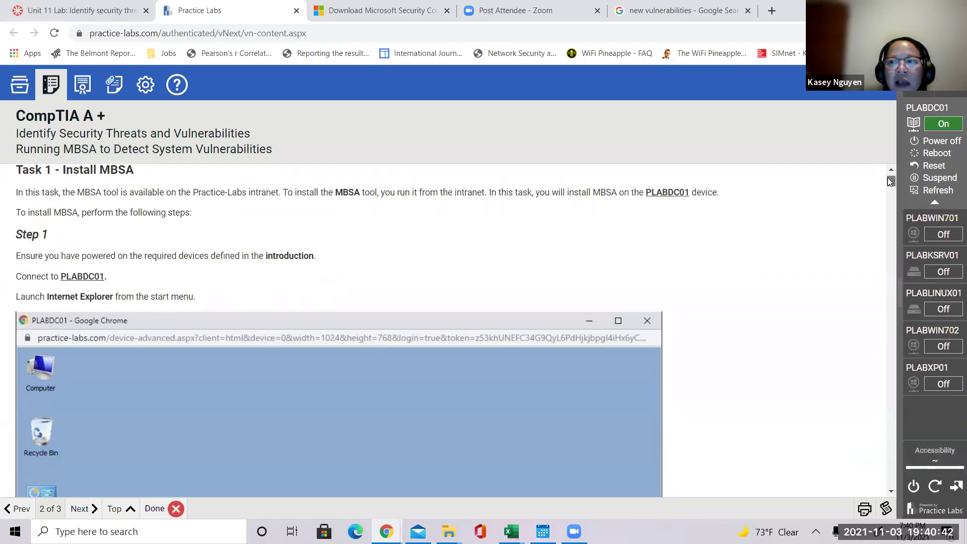
{"action": "scroll", "coordinate": [885, 169], "scroll_direction": "up", "scroll_amount": 5}
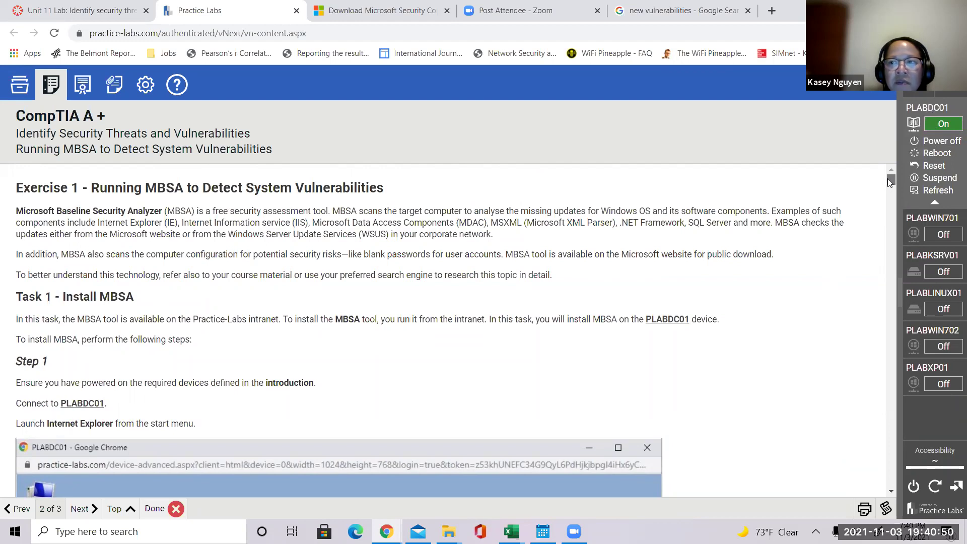
{"action": "scroll", "coordinate": [887, 178], "scroll_direction": "down", "scroll_amount": 2}
{"action": "scroll", "coordinate": [888, 178], "scroll_direction": "up", "scroll_amount": 2}
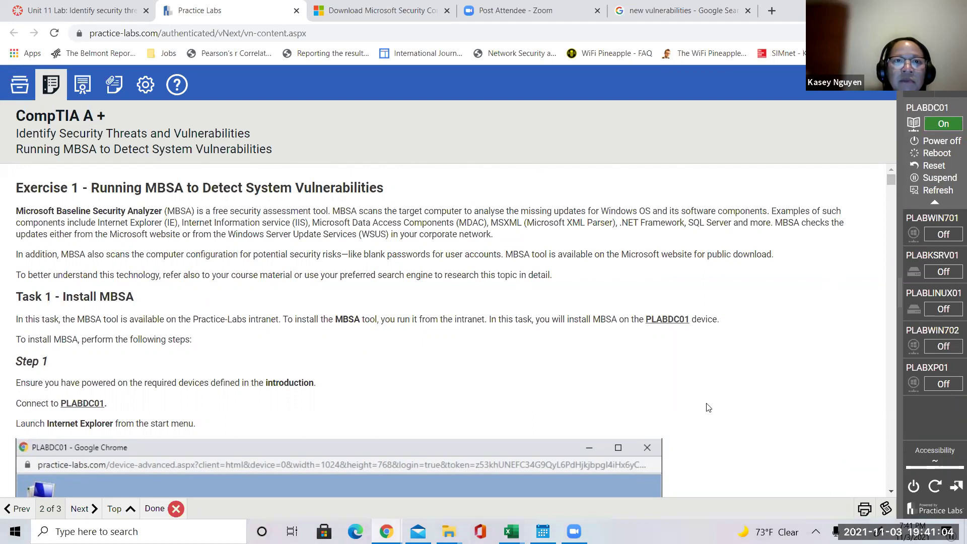
Look at the Microsoft Security Compliance Toolkit download page and the Unit 11 Lab assignment page, and return to Practice Labs
{"action": "left_click", "coordinate": [371, 9]}
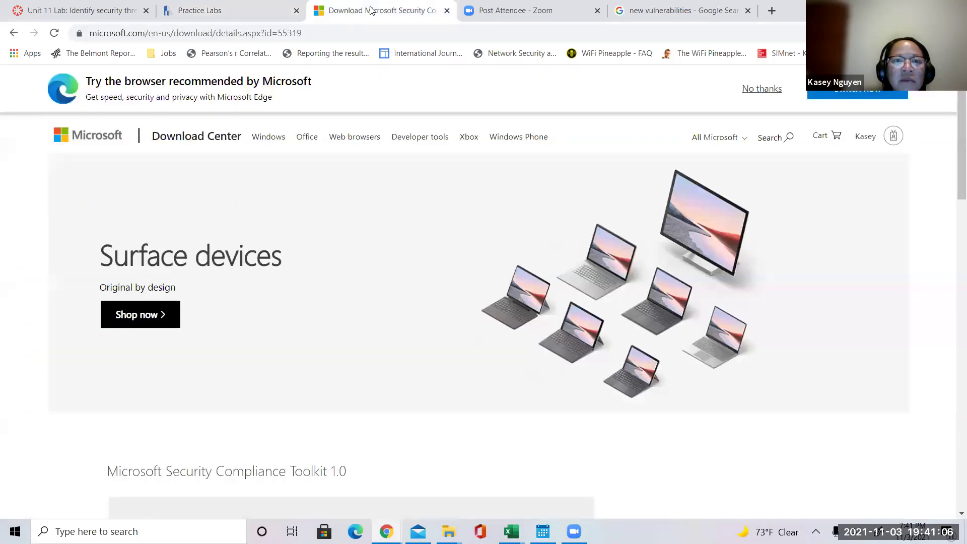
{"action": "left_click", "coordinate": [88, 14]}
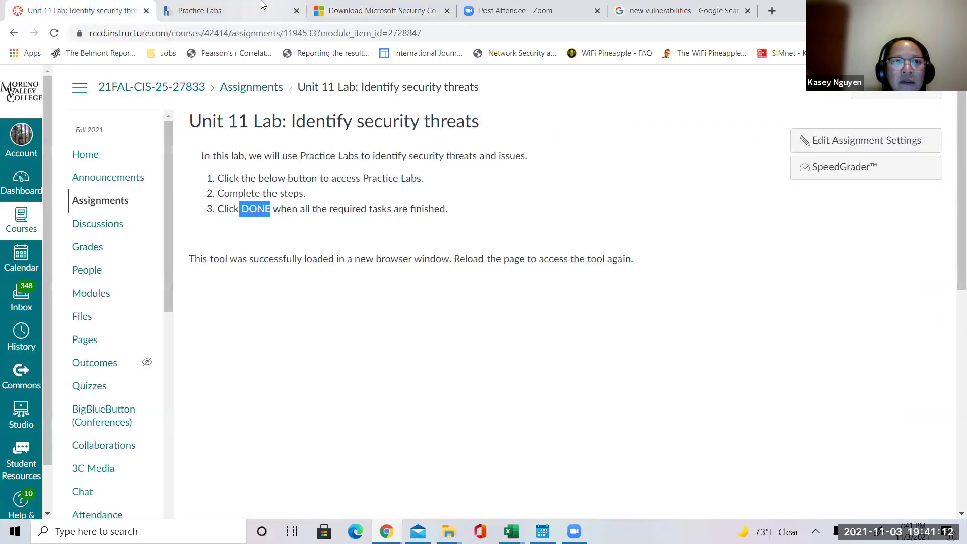
{"action": "left_click", "coordinate": [247, 12]}
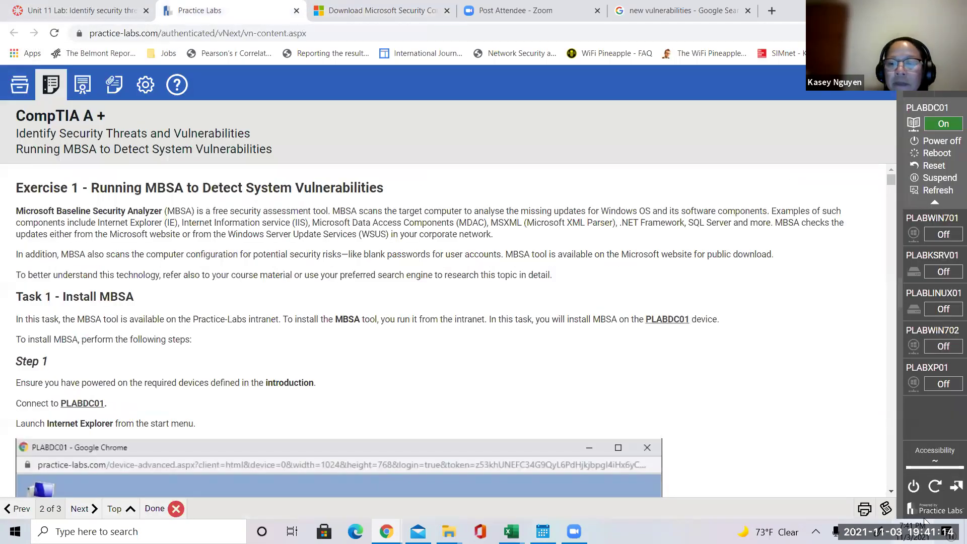
Review the Step 1 instruction on launching Internet Explorer and check the PLABDC01 desktop before returning to the instructions
{"action": "scroll", "coordinate": [895, 493], "scroll_direction": "down", "scroll_amount": 3}
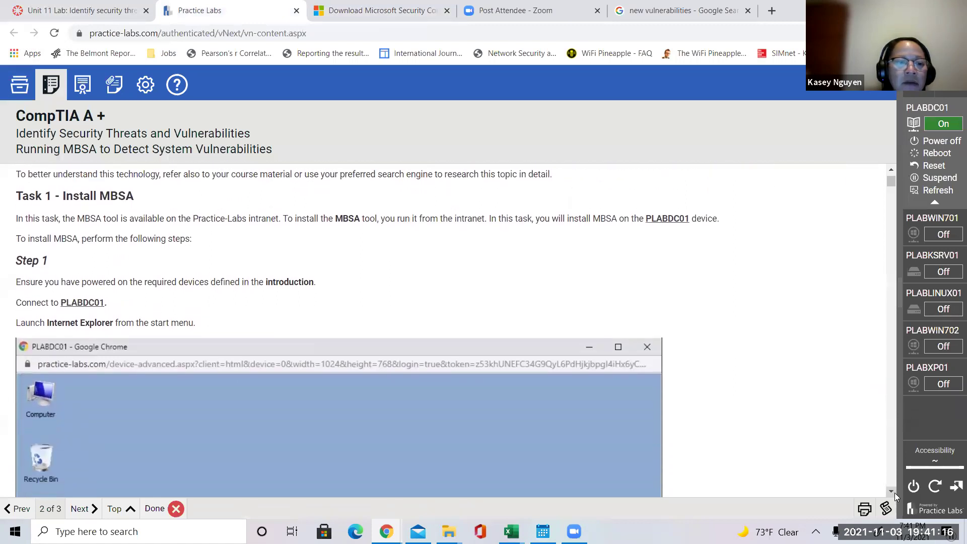
{"action": "scroll", "coordinate": [894, 493], "scroll_direction": "down", "scroll_amount": 3}
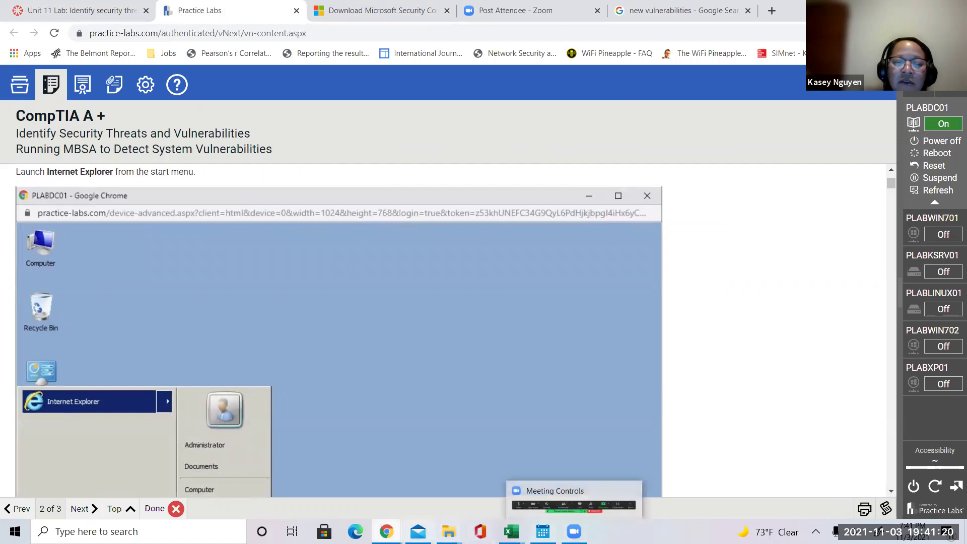
{"action": "left_click", "coordinate": [457, 496]}
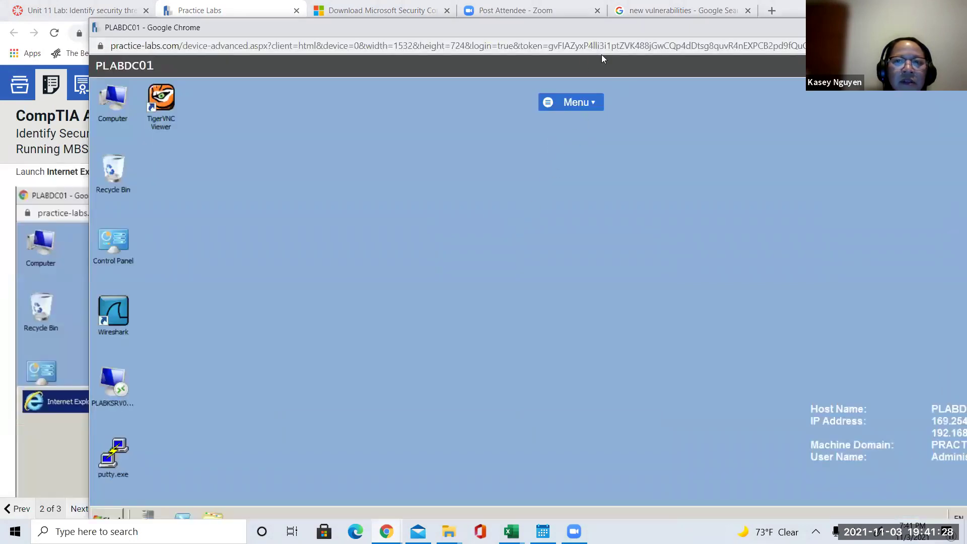
{"action": "left_click", "coordinate": [55, 415]}
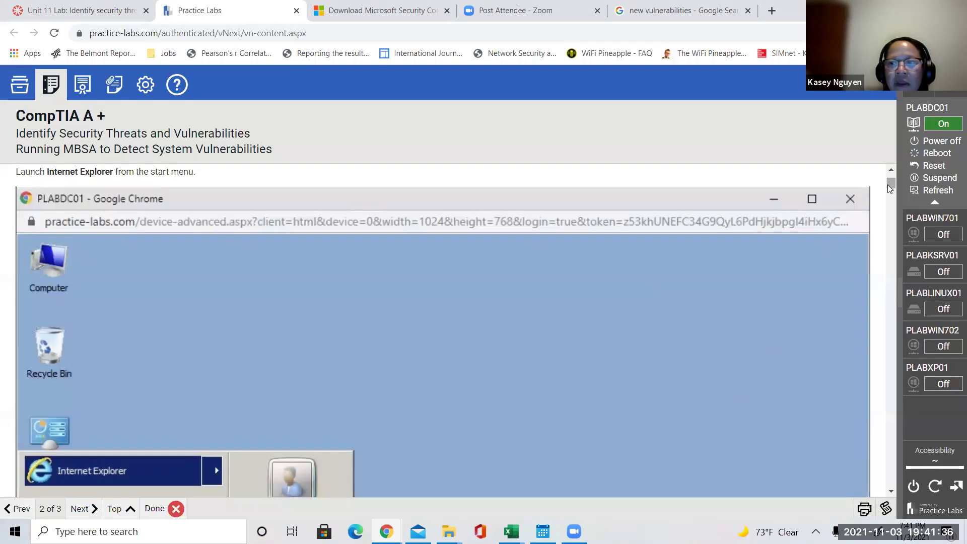
Read the lab instructions from Step 1 through Step 3 on reaching the Tools folder of the Tools and resources webpage
{"action": "left_click_drag", "start_coordinate": [888, 184], "coordinate": [890, 197]}
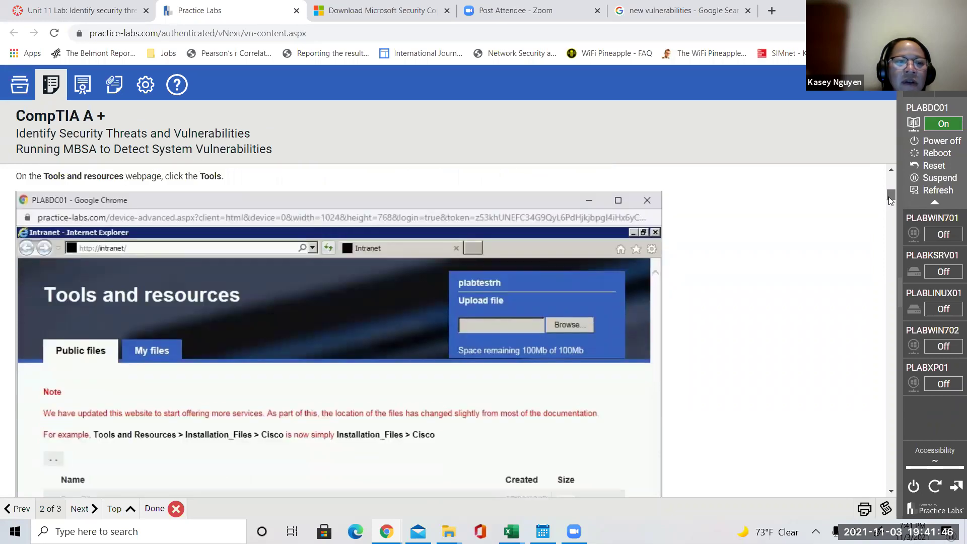
{"action": "scroll", "coordinate": [889, 197], "scroll_direction": "down", "scroll_amount": 1}
{"action": "scroll", "coordinate": [888, 197], "scroll_direction": "up", "scroll_amount": 2}
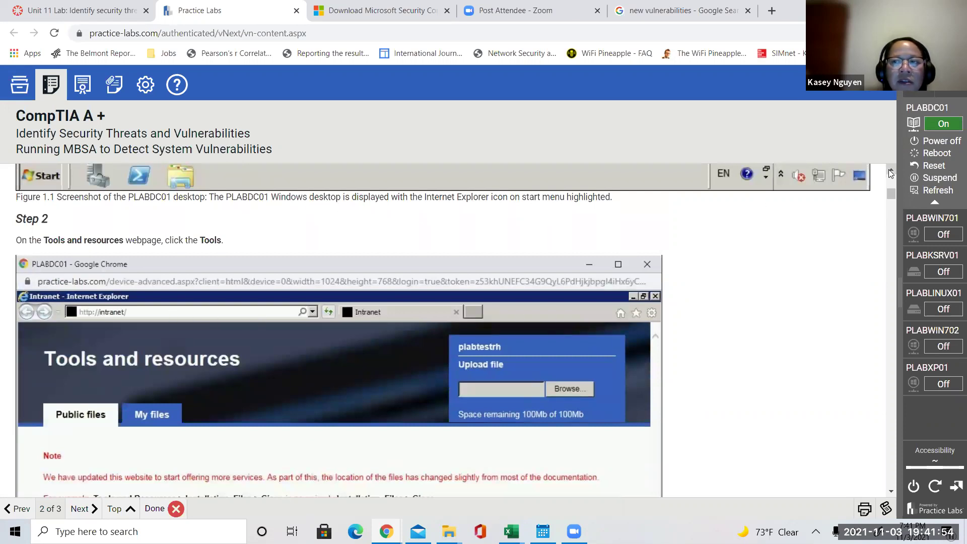
{"action": "scroll", "coordinate": [890, 172], "scroll_direction": "up", "scroll_amount": 5}
{"action": "scroll", "coordinate": [890, 173], "scroll_direction": "up", "scroll_amount": 10}
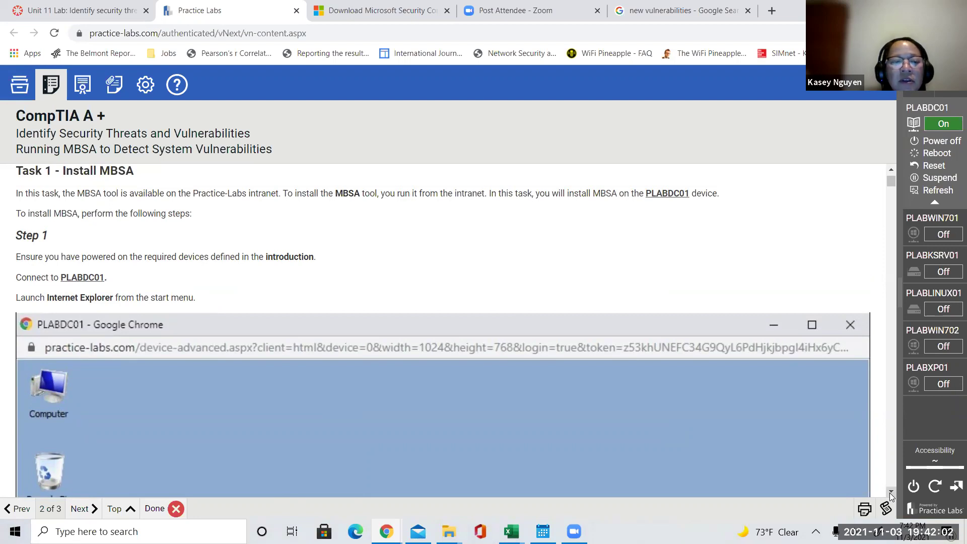
{"action": "scroll", "coordinate": [890, 495], "scroll_direction": "down", "scroll_amount": 8}
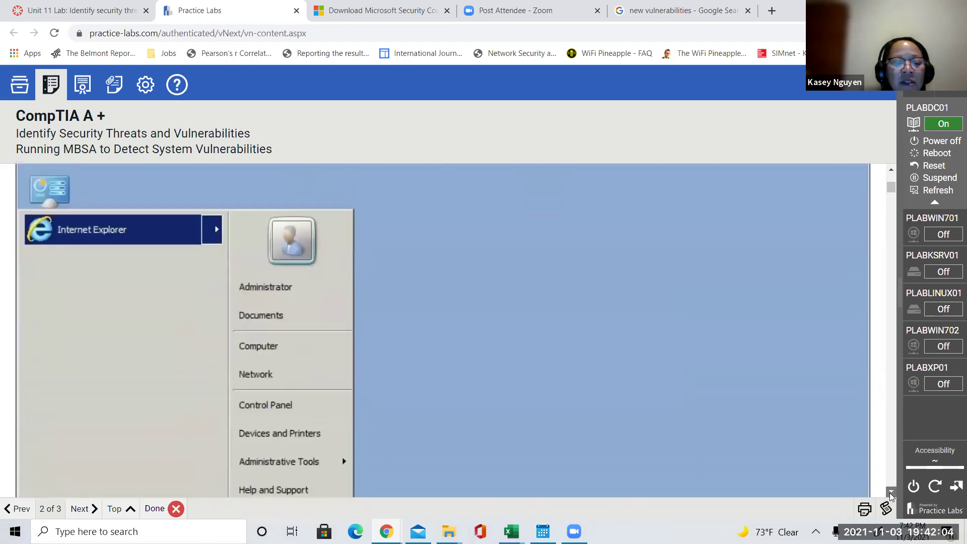
{"action": "scroll", "coordinate": [890, 495], "scroll_direction": "down", "scroll_amount": 6}
{"action": "scroll", "coordinate": [889, 495], "scroll_direction": "down", "scroll_amount": 3}
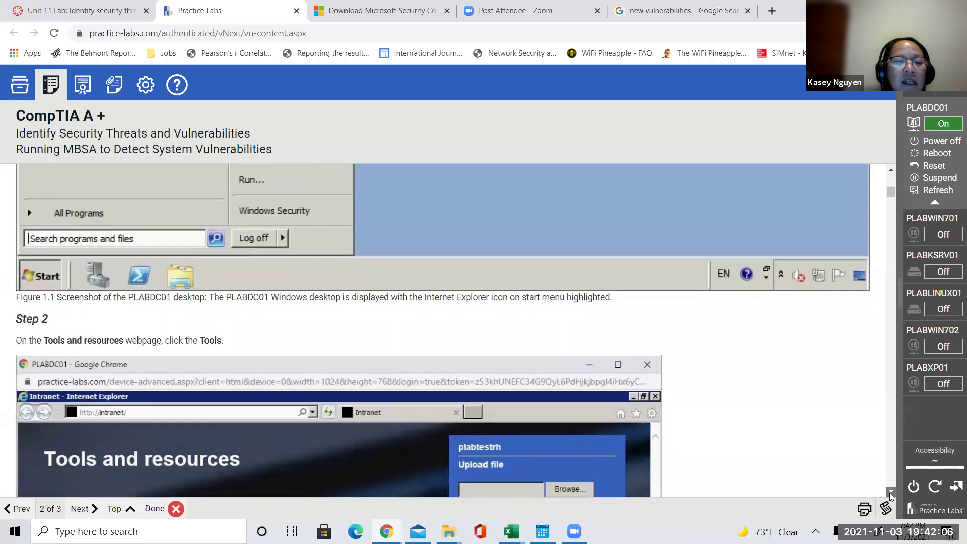
{"action": "scroll", "coordinate": [890, 492], "scroll_direction": "down", "scroll_amount": 1}
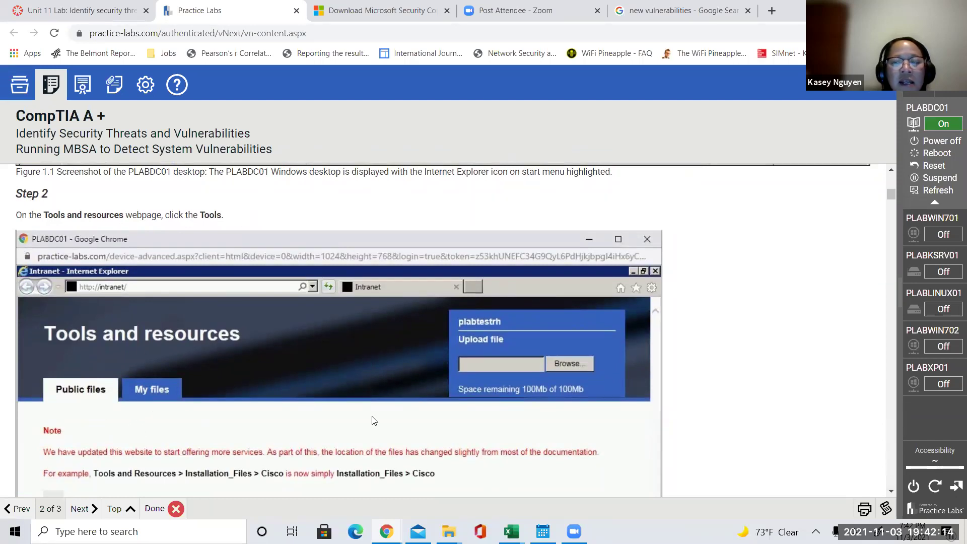
{"action": "scroll", "coordinate": [889, 491], "scroll_direction": "down", "scroll_amount": 4}
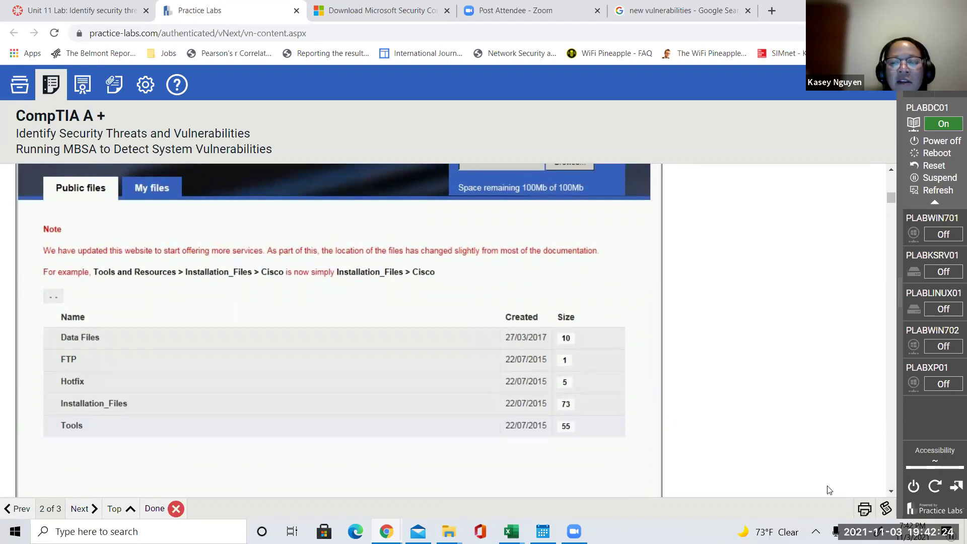
{"action": "scroll", "coordinate": [894, 493], "scroll_direction": "down", "scroll_amount": 6}
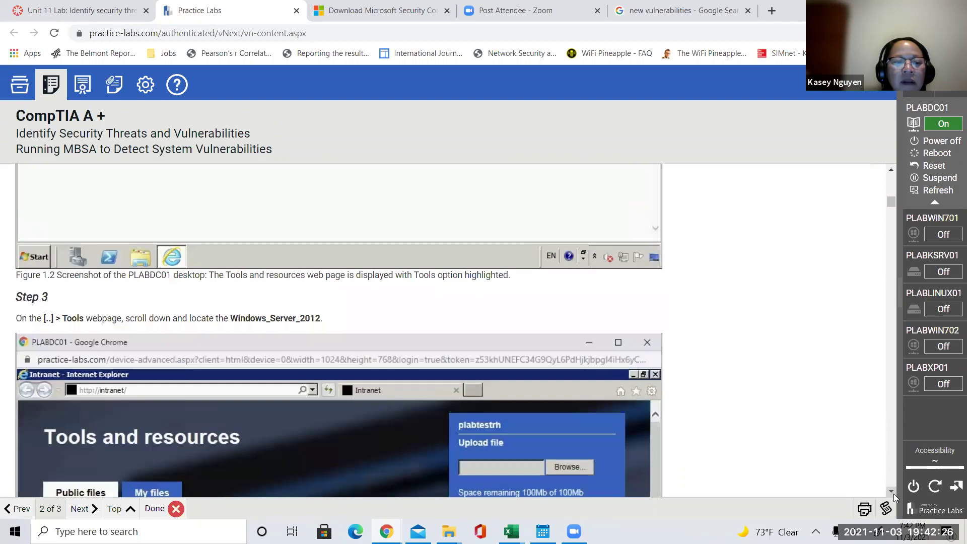
{"action": "scroll", "coordinate": [893, 494], "scroll_direction": "down", "scroll_amount": 2}
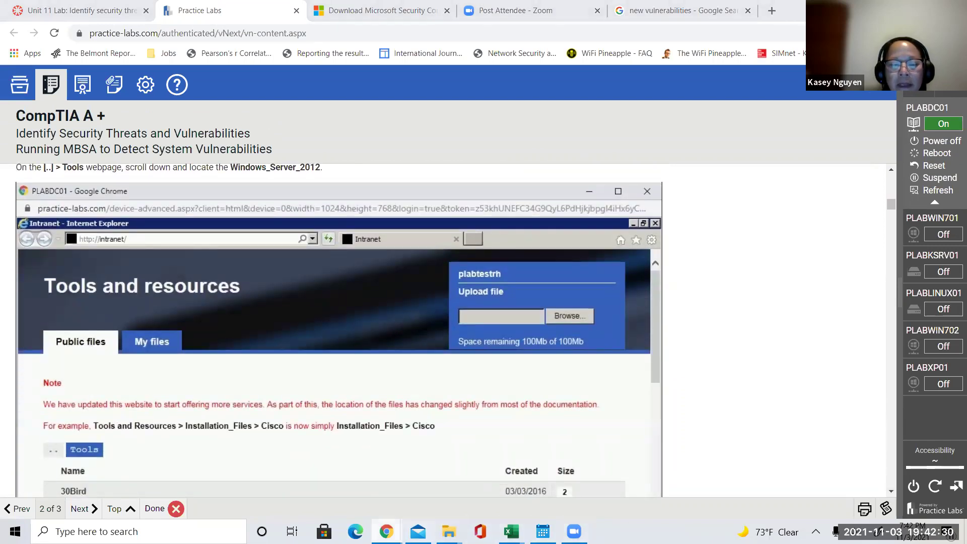
Launch Internet Explorer on PLABDC01 and open the Tools folder on the Tools and resources intranet page
{"action": "mouse_move", "coordinate": [386, 532]}
{"action": "left_click", "coordinate": [482, 478]}
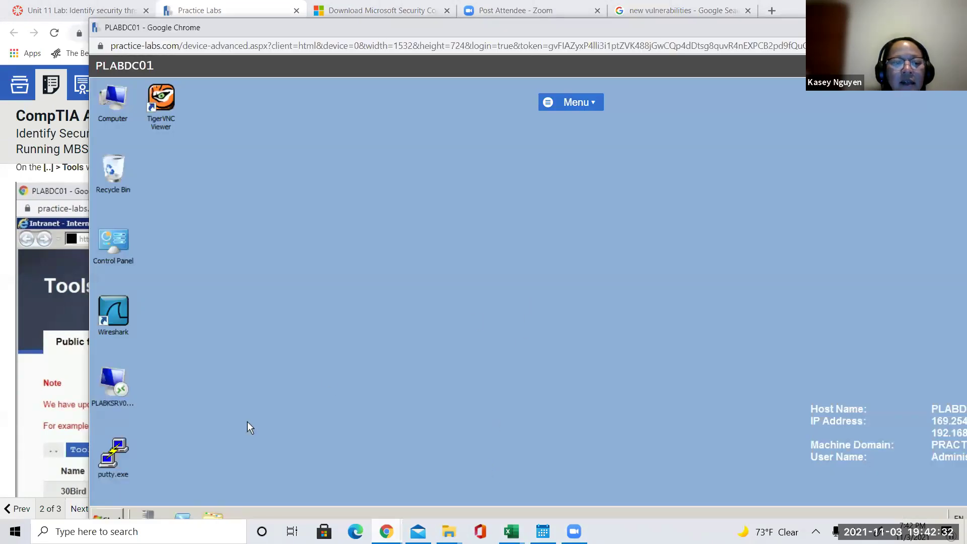
{"action": "left_click", "coordinate": [111, 518]}
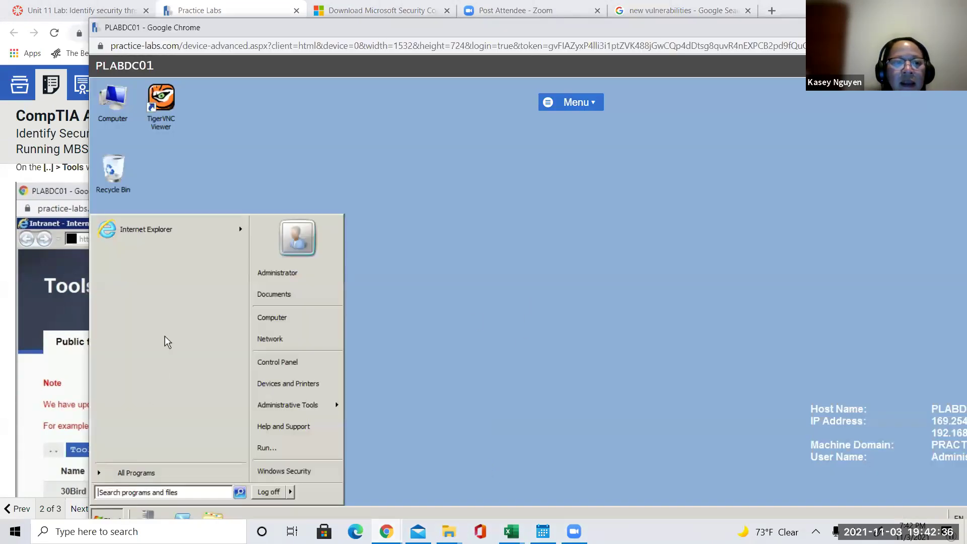
{"action": "left_click", "coordinate": [173, 227]}
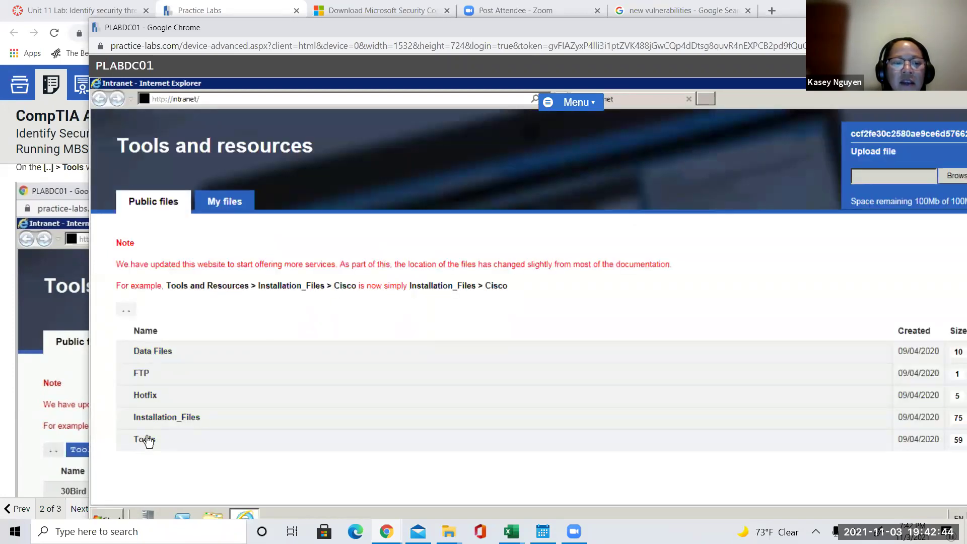
{"action": "left_click", "coordinate": [144, 439]}
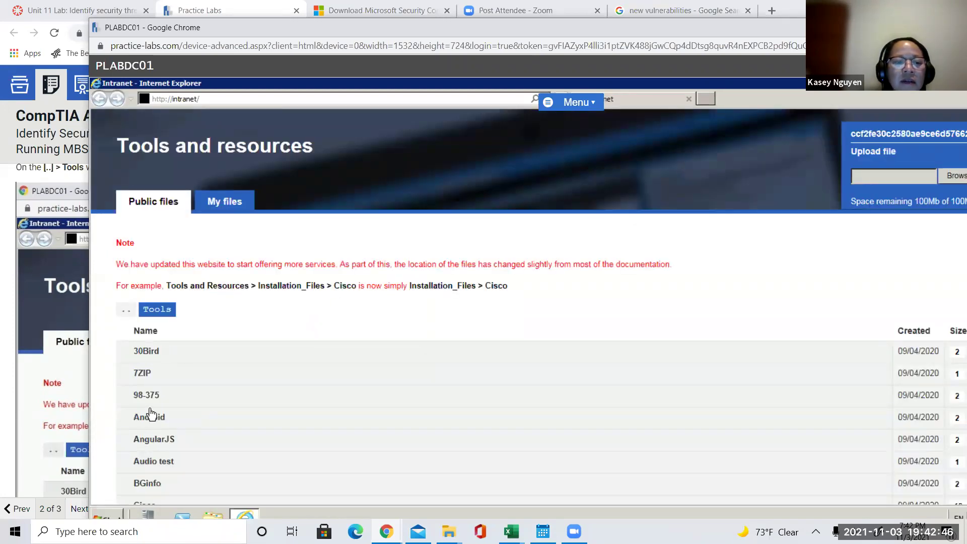
Return to the lab instructions and read Steps 3 and 4 on locating and opening Windows_Server_2012
{"action": "left_click", "coordinate": [61, 174]}
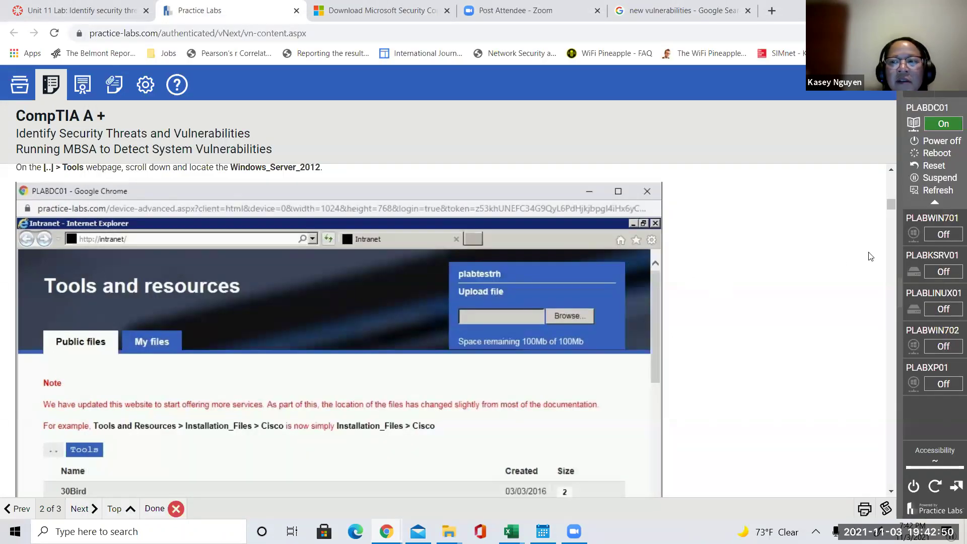
{"action": "mouse_move", "coordinate": [892, 206]}
{"action": "left_mouse_down"}
{"action": "mouse_move", "coordinate": [891, 195]}
{"action": "mouse_move", "coordinate": [890, 204]}
{"action": "left_mouse_up"}
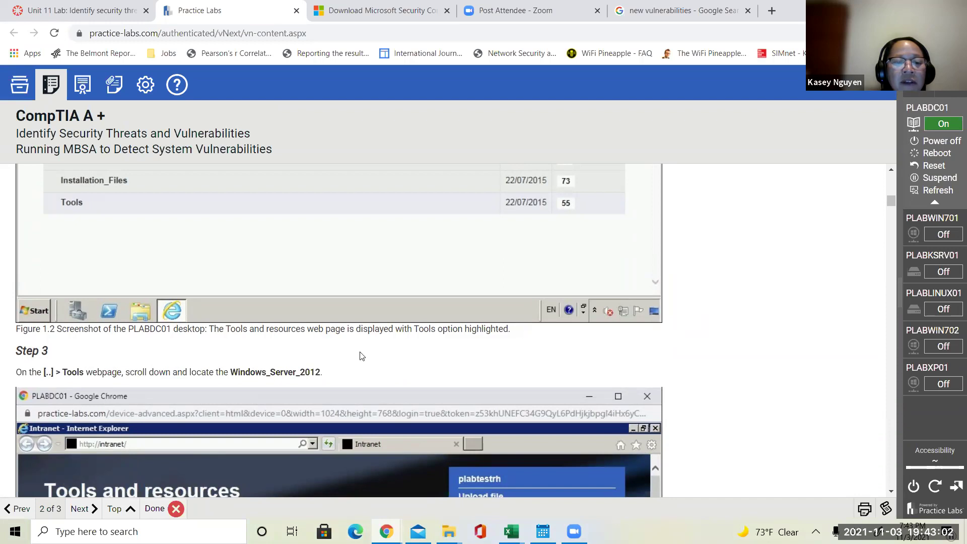
{"action": "left_click", "coordinate": [892, 492]}
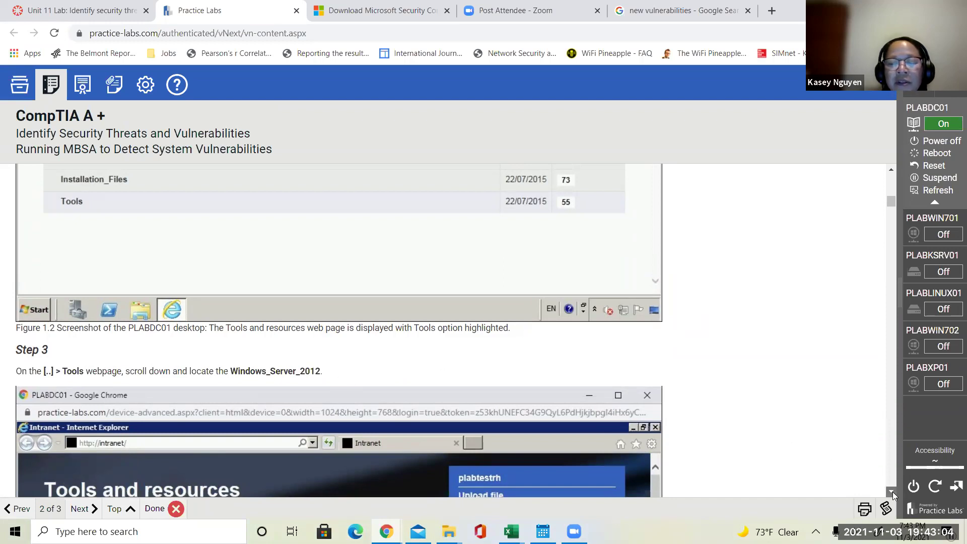
{"action": "scroll", "coordinate": [892, 492], "scroll_direction": "down", "scroll_amount": 8}
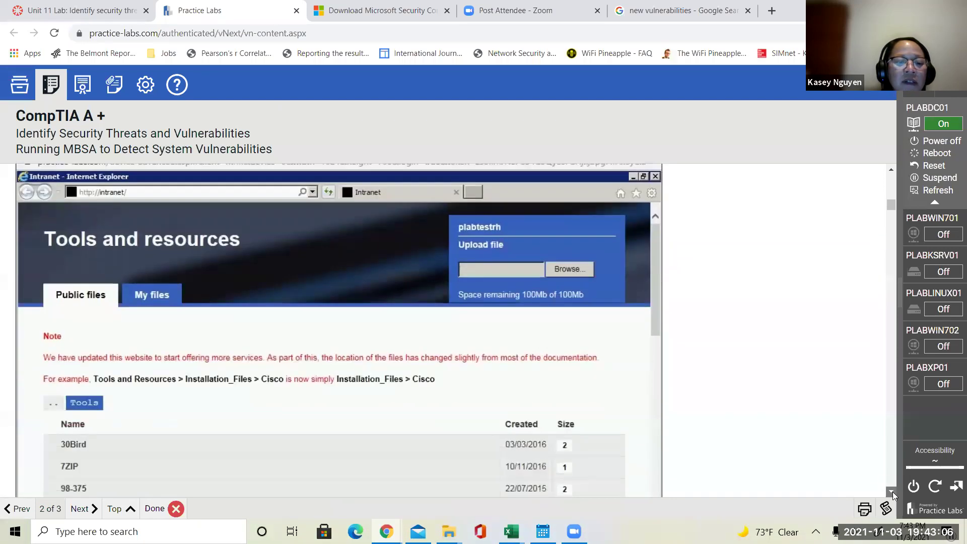
{"action": "scroll", "coordinate": [892, 492], "scroll_direction": "down", "scroll_amount": 3}
{"action": "scroll", "coordinate": [893, 492], "scroll_direction": "down", "scroll_amount": 5}
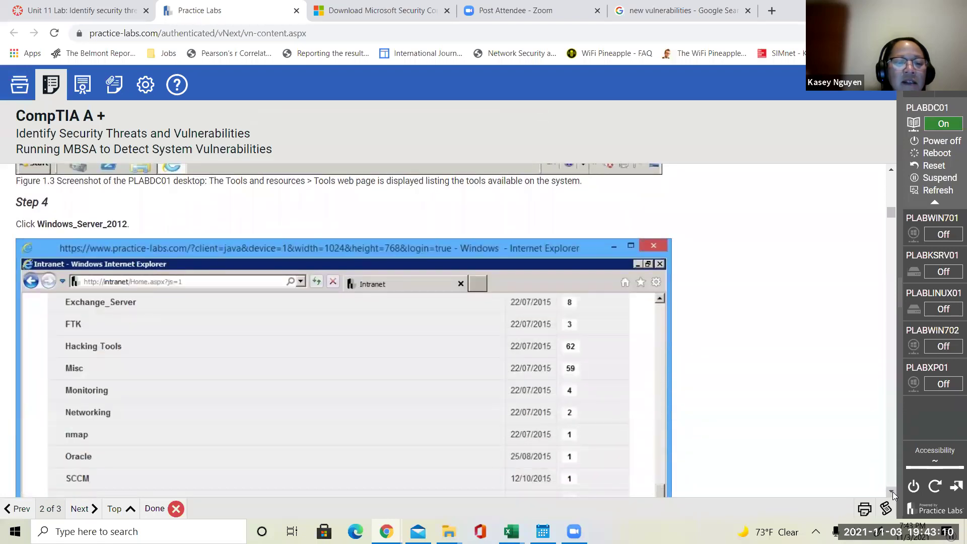
{"action": "scroll", "coordinate": [892, 492], "scroll_direction": "down", "scroll_amount": 3}
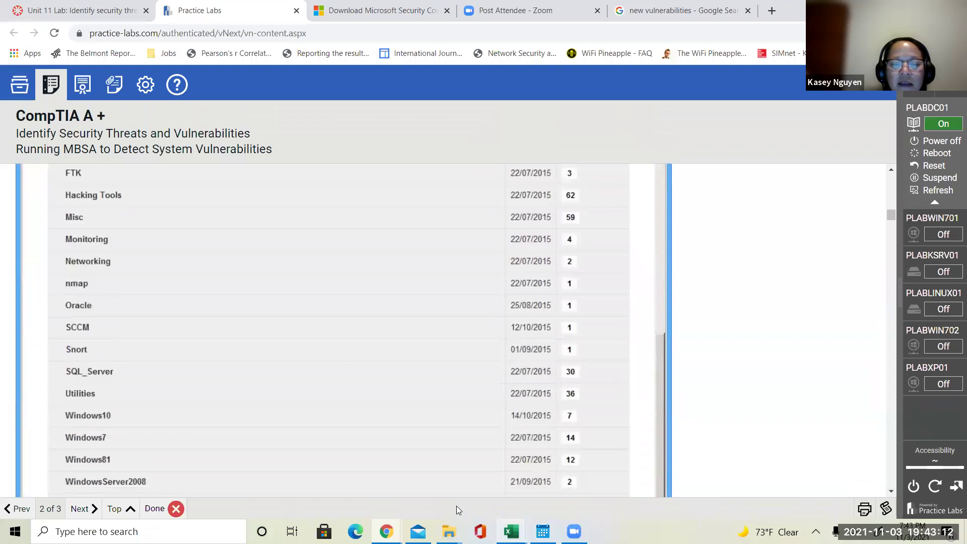
Switch to PLABDC01, reduce the Internet Explorer window from full screen, and open the Windows_Server_2012 folder under Tools
{"action": "mouse_move", "coordinate": [386, 531]}
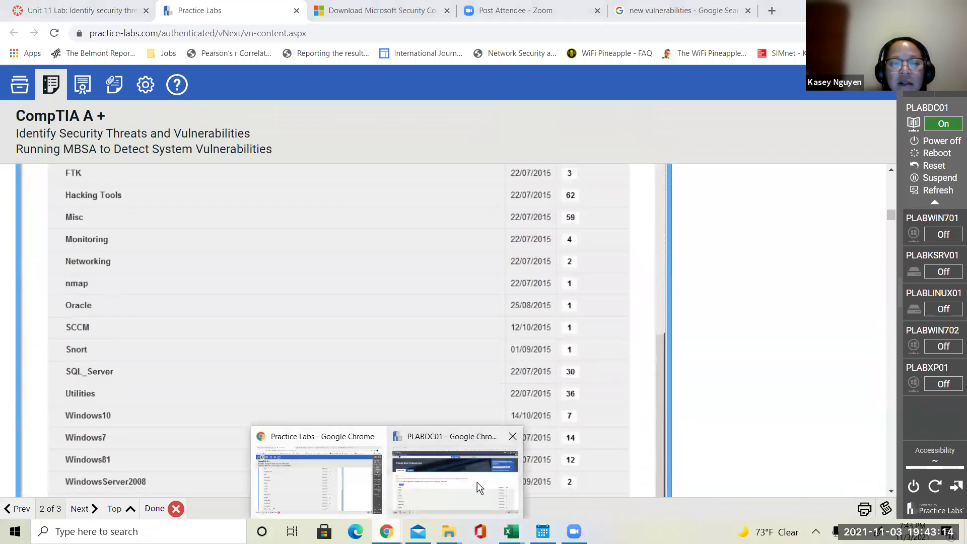
{"action": "left_click", "coordinate": [477, 482]}
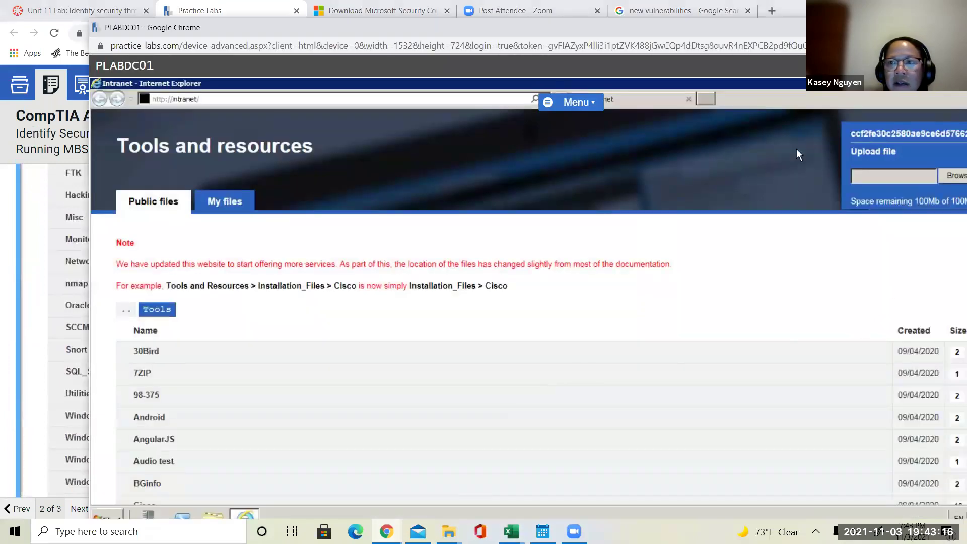
{"action": "double_click", "coordinate": [678, 84]}
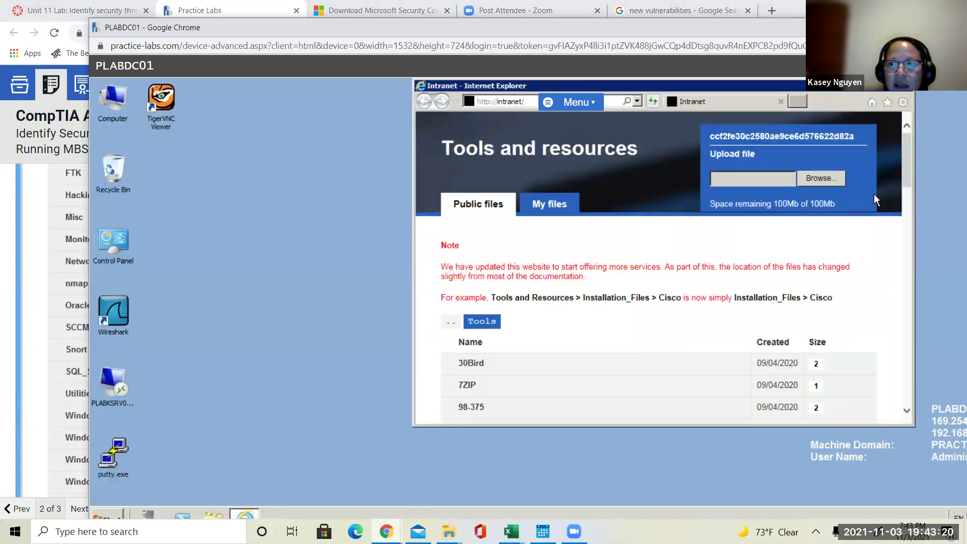
{"action": "left_click_drag", "start_coordinate": [908, 146], "coordinate": [926, 349]}
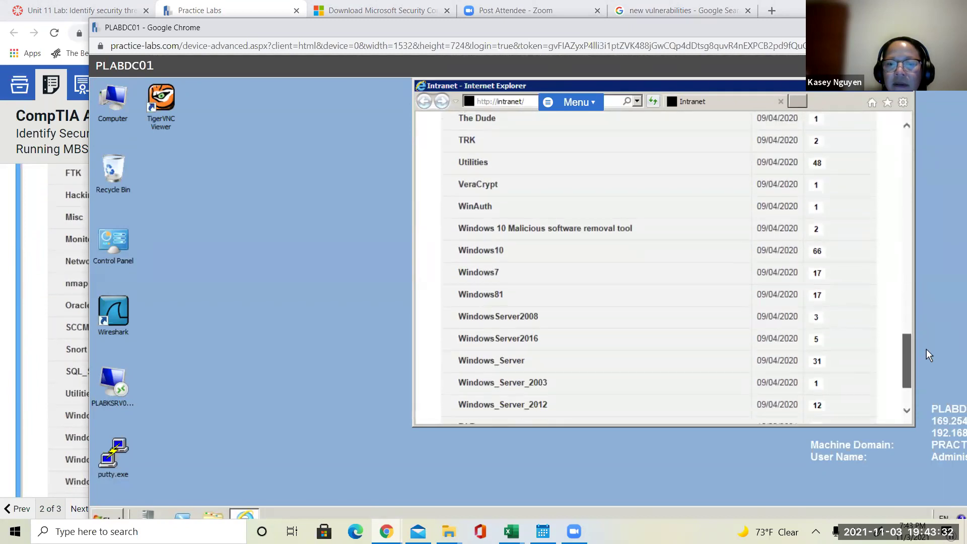
{"action": "left_click", "coordinate": [522, 396]}
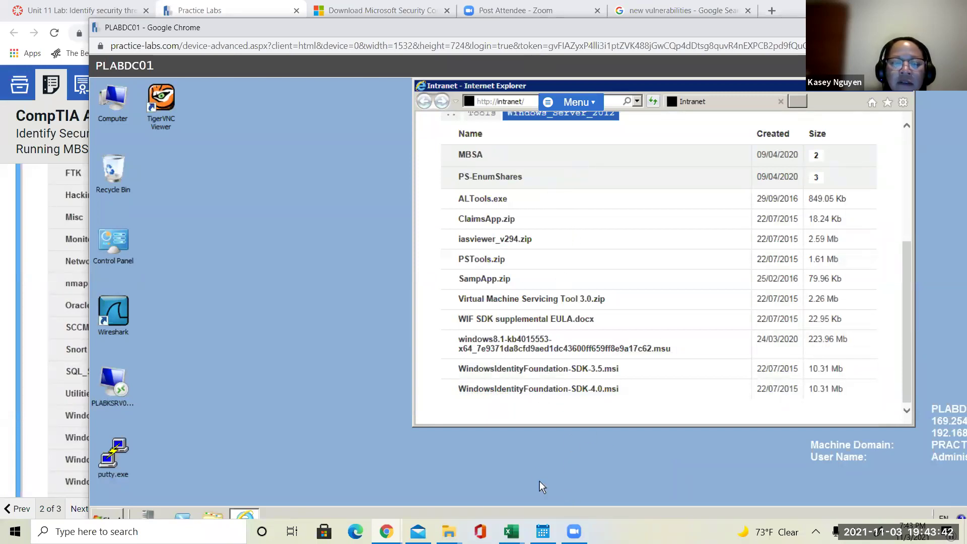
Return to the Practice Labs instructions and read Steps 5 and 6 on opening MBSA and choosing its setup file
{"action": "mouse_move", "coordinate": [386, 531]}
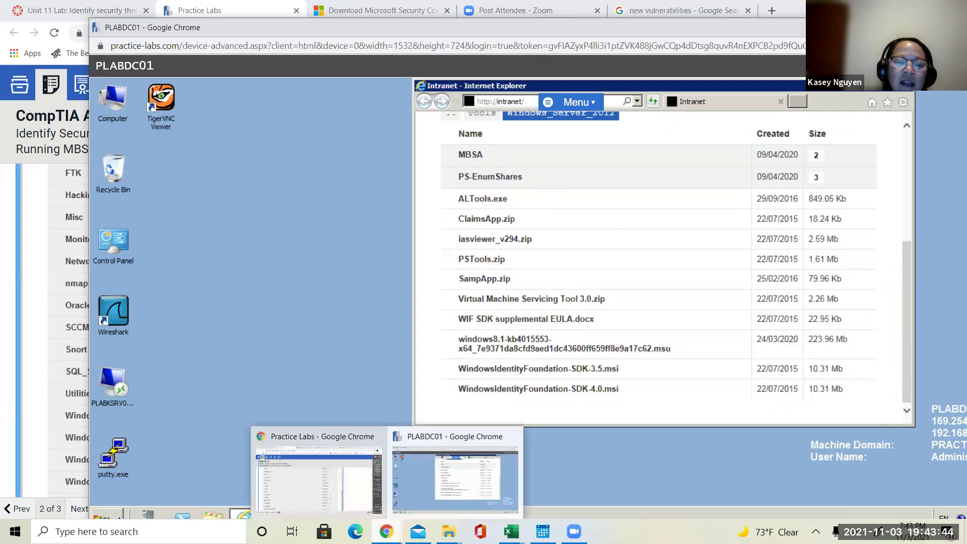
{"action": "left_click", "coordinate": [344, 496]}
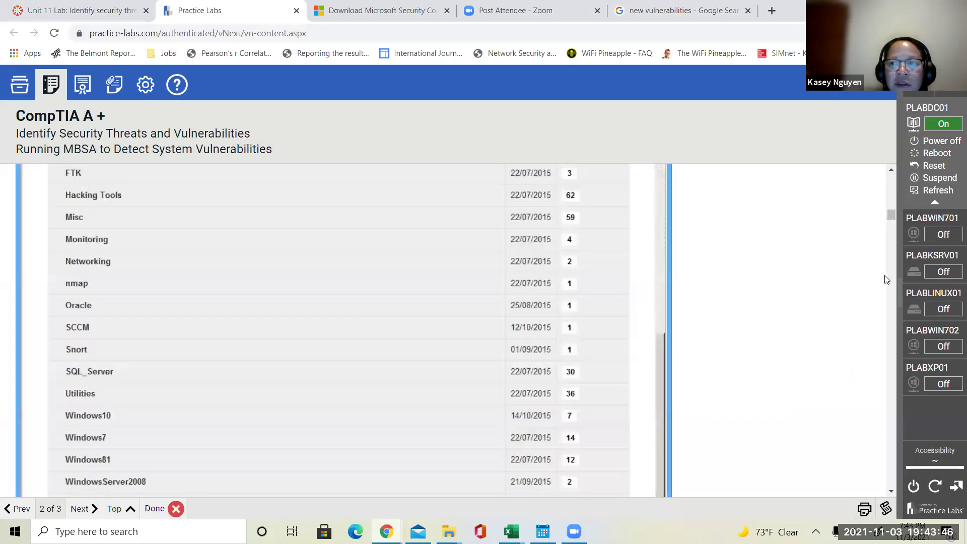
{"action": "left_click_drag", "start_coordinate": [889, 491], "coordinate": [889, 491]}
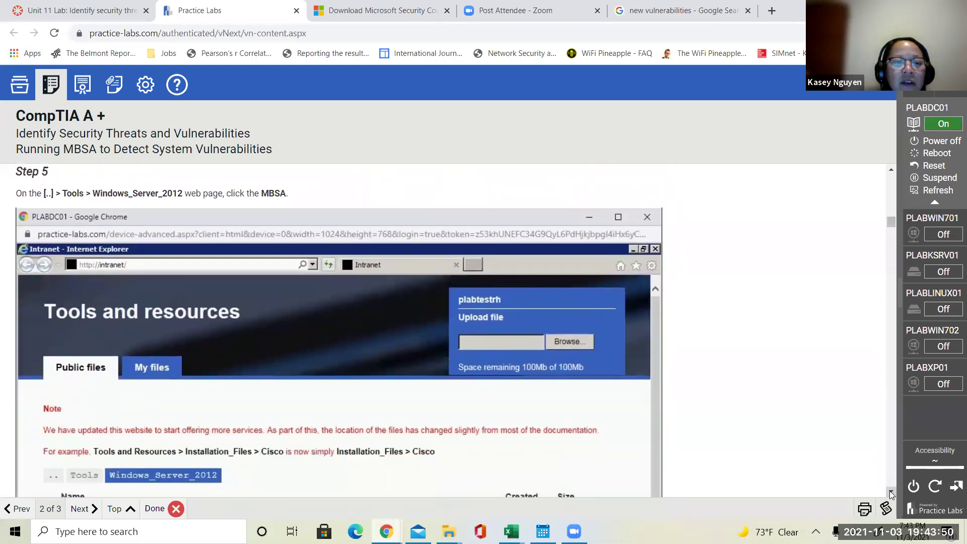
{"action": "left_click_drag", "start_coordinate": [889, 491], "coordinate": [890, 491]}
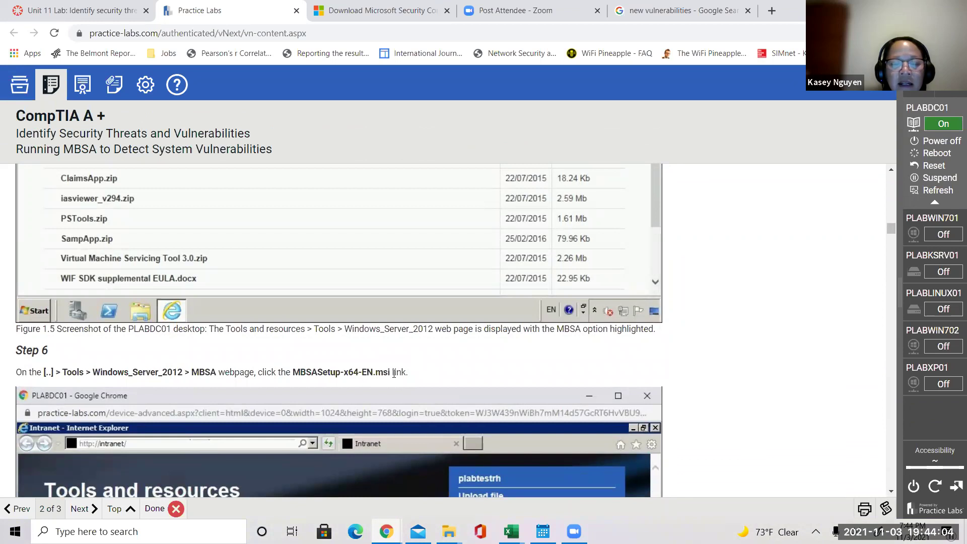
Switch to PLABDC01 and open the MBSA folder inside Windows_Server_2012
{"action": "mouse_move", "coordinate": [387, 532]}
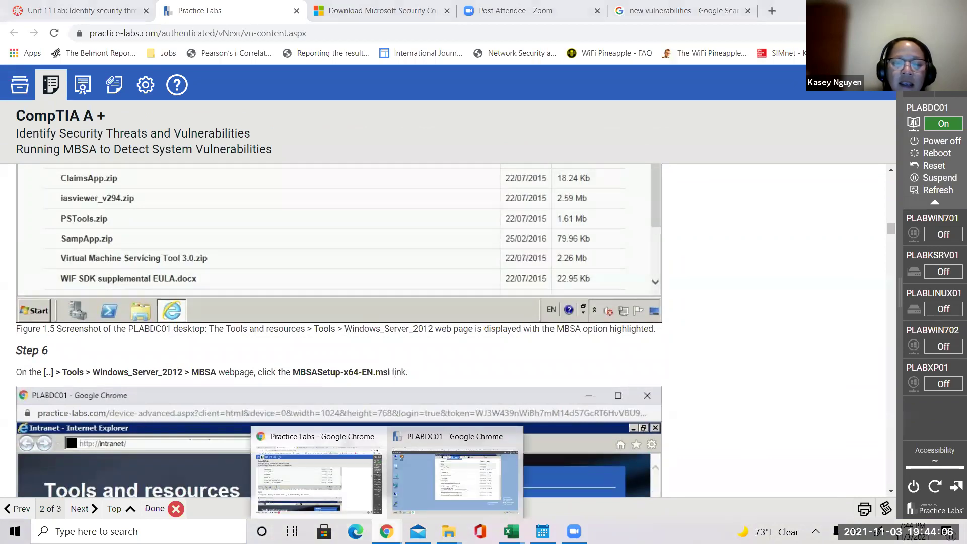
{"action": "left_click", "coordinate": [424, 479]}
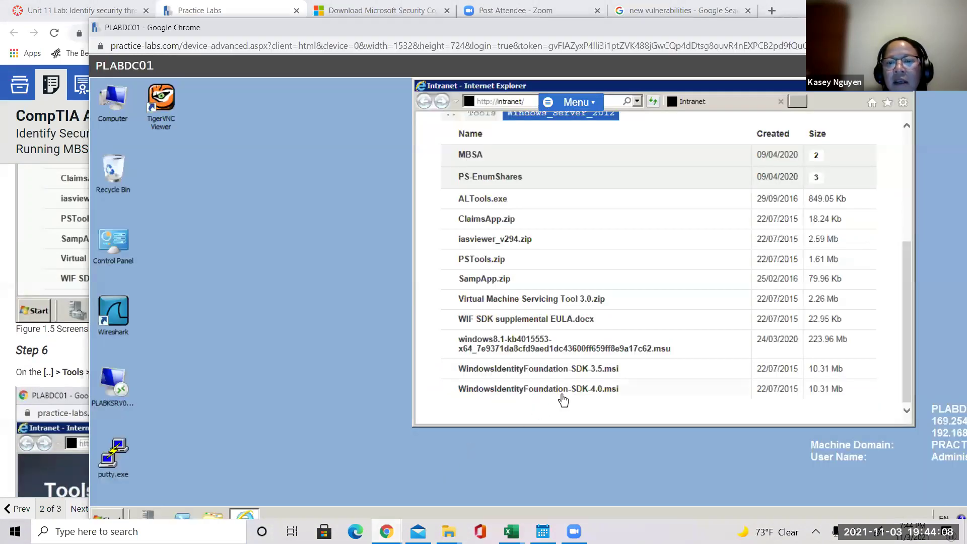
{"action": "left_click", "coordinate": [526, 154]}
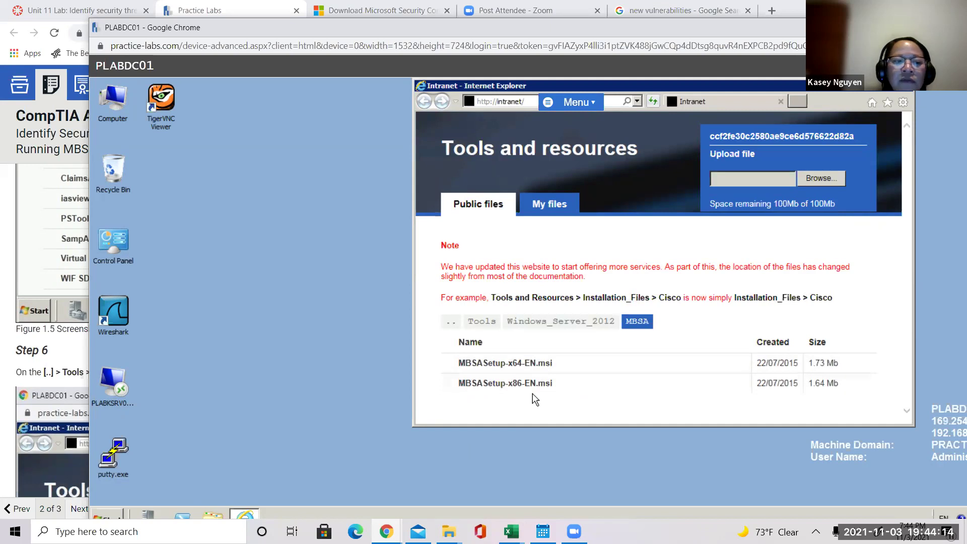
Recheck Step 6 in the lab instructions, and request the MBSASetup-x64-EN.msi download on PLABDC01
{"action": "left_click", "coordinate": [47, 322]}
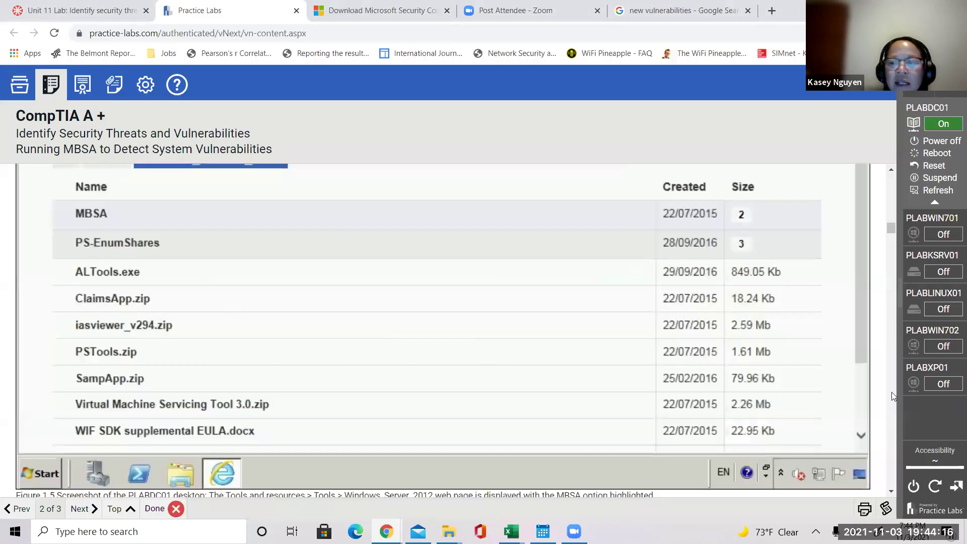
{"action": "mouse_move", "coordinate": [890, 228]}
{"action": "left_mouse_down"}
{"action": "mouse_move", "coordinate": [888, 220]}
{"action": "mouse_move", "coordinate": [890, 231]}
{"action": "left_mouse_up"}
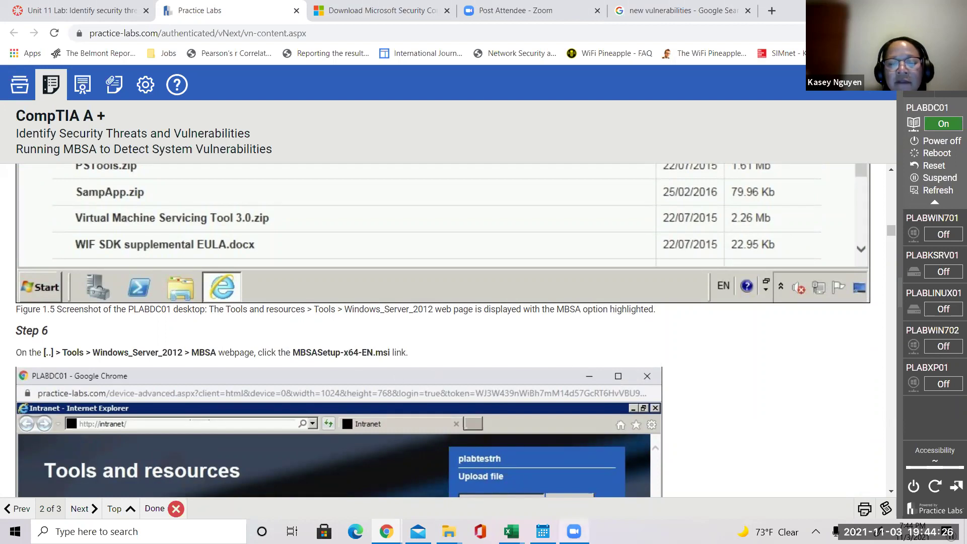
{"action": "mouse_move", "coordinate": [387, 531]}
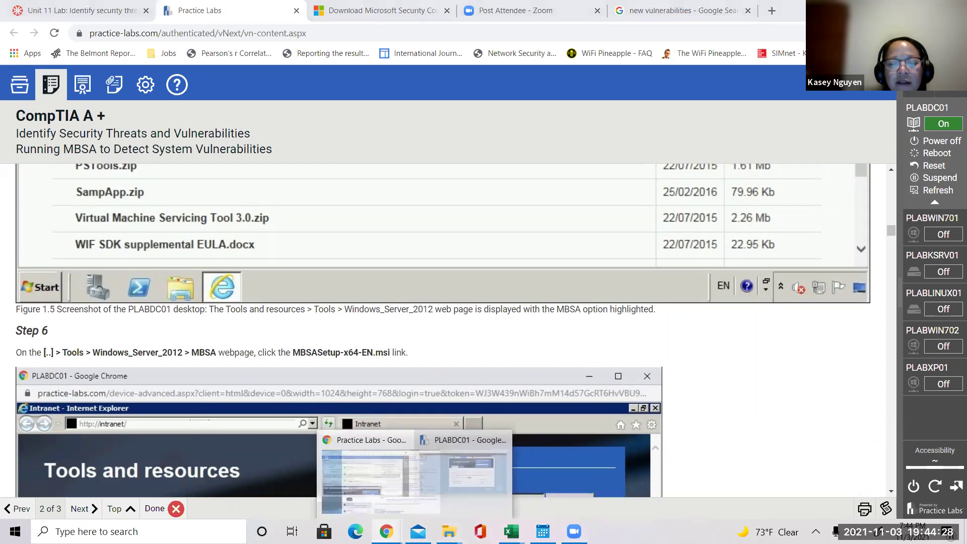
{"action": "left_click", "coordinate": [463, 487]}
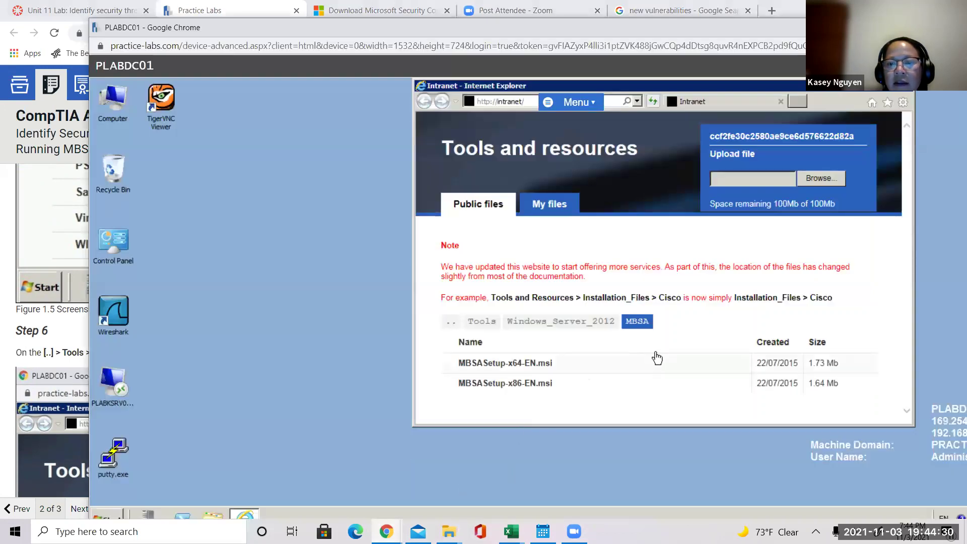
{"action": "left_click", "coordinate": [524, 363]}
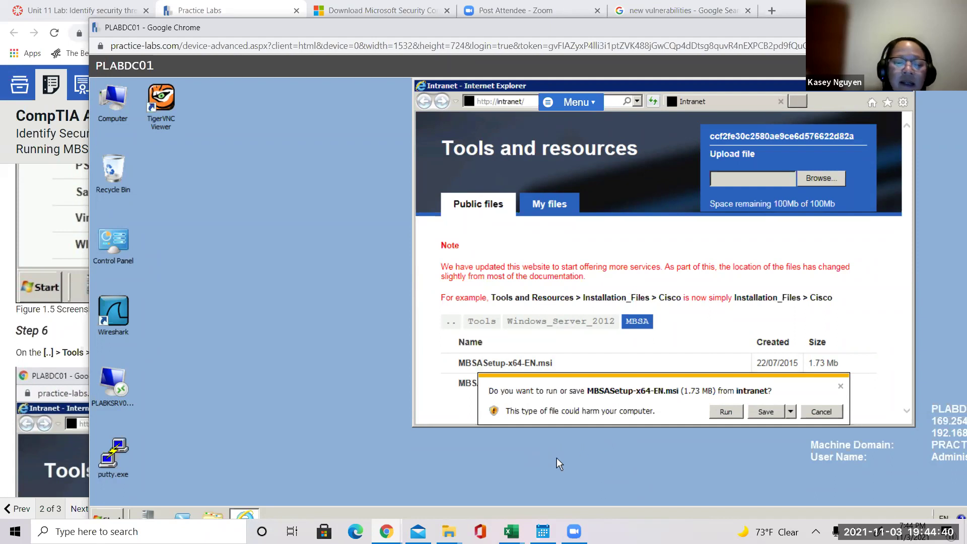
Return to the lab instructions and read Steps 7 through 9 on running the installer and passing the setup welcome page
{"action": "left_click", "coordinate": [60, 319]}
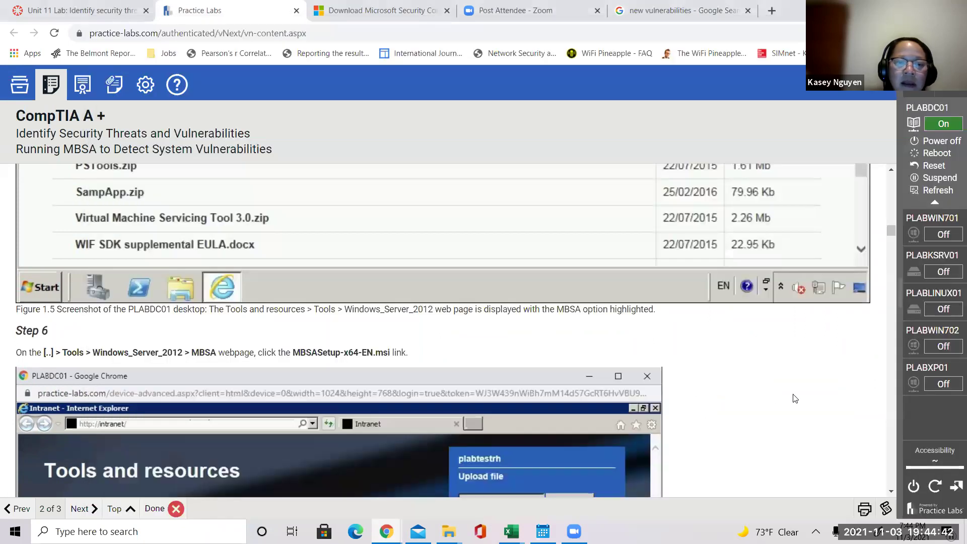
{"action": "scroll", "coordinate": [892, 492], "scroll_direction": "down", "scroll_amount": 10}
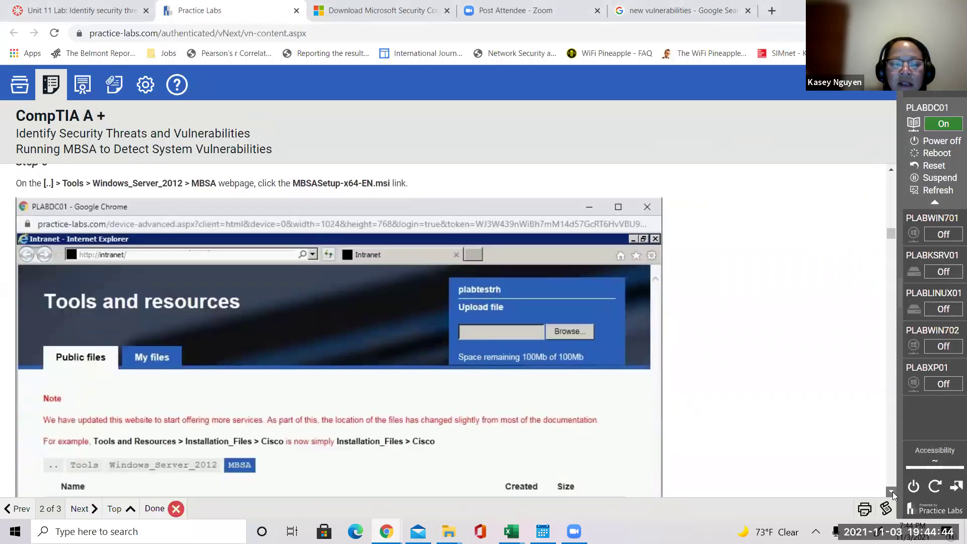
{"action": "scroll", "coordinate": [892, 492], "scroll_direction": "down", "scroll_amount": 10}
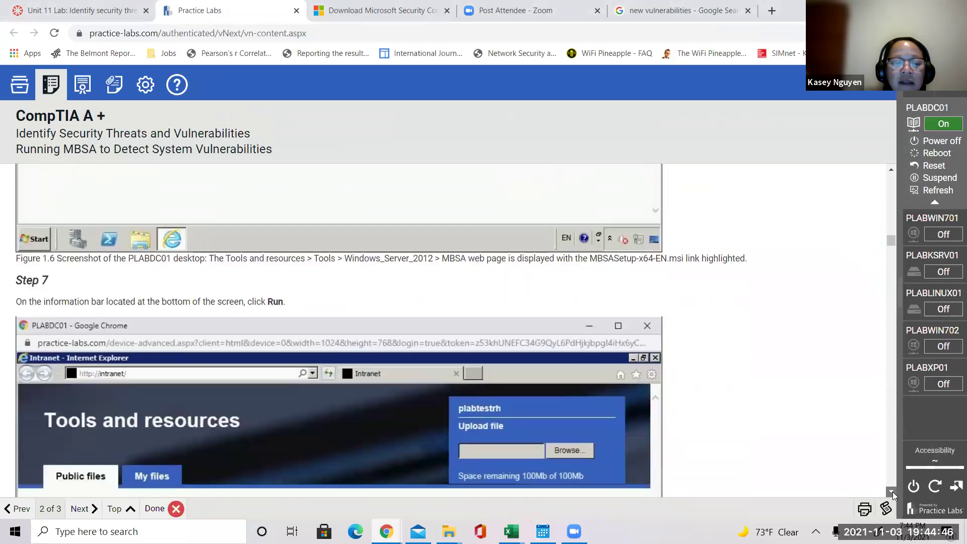
{"action": "scroll", "coordinate": [892, 492], "scroll_direction": "down", "scroll_amount": 1}
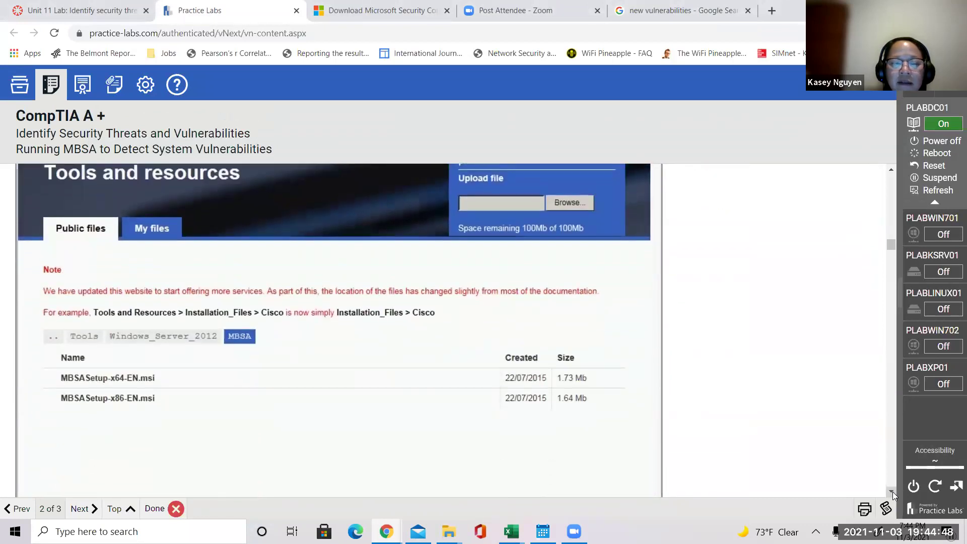
{"action": "scroll", "coordinate": [892, 492], "scroll_direction": "down", "scroll_amount": 5}
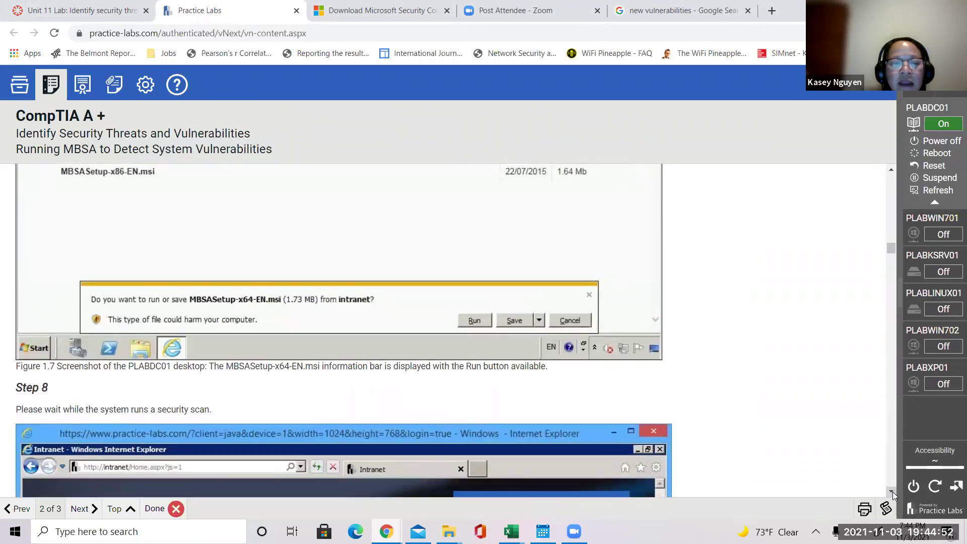
{"action": "scroll", "coordinate": [893, 492], "scroll_direction": "down", "scroll_amount": 6}
{"action": "scroll", "coordinate": [892, 492], "scroll_direction": "down", "scroll_amount": 5}
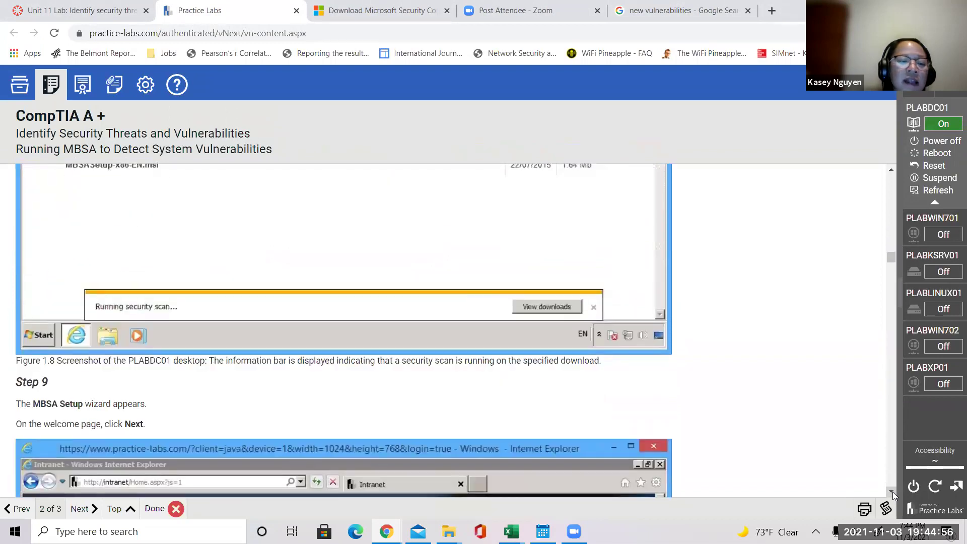
{"action": "scroll", "coordinate": [893, 491], "scroll_direction": "down", "scroll_amount": 4}
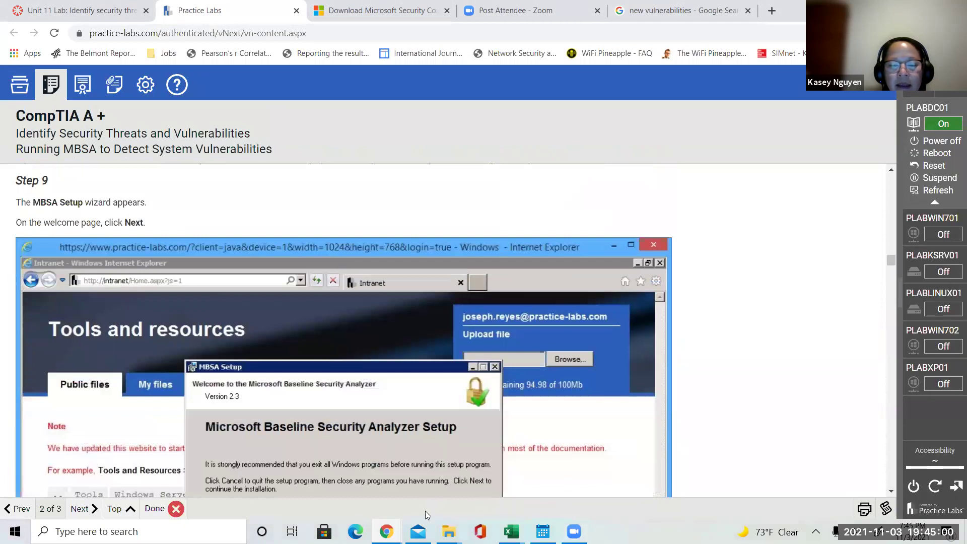
Switch to PLABDC01 and run the MBSASetup-x64-EN.msi installer from the download prompt
{"action": "mouse_move", "coordinate": [386, 531]}
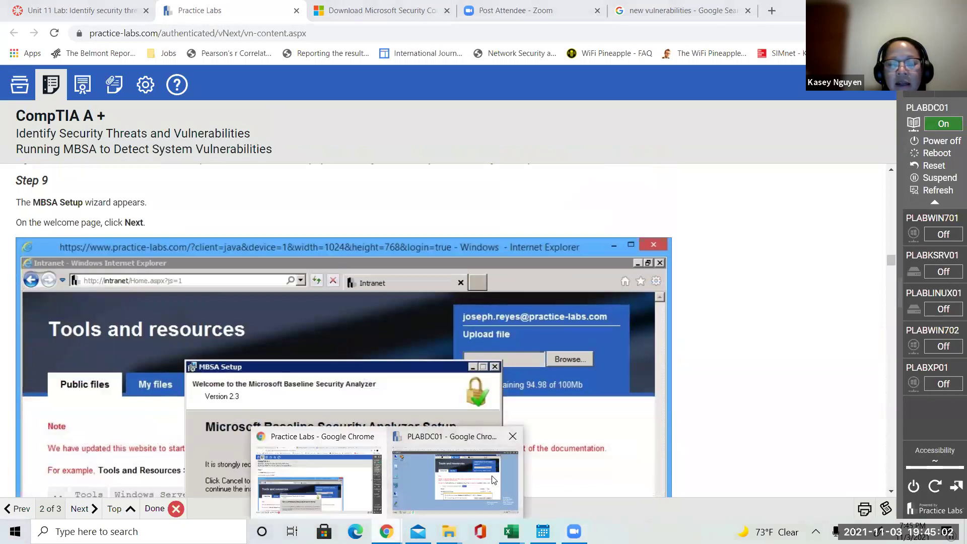
{"action": "left_click", "coordinate": [492, 481]}
{"action": "left_click", "coordinate": [735, 409]}
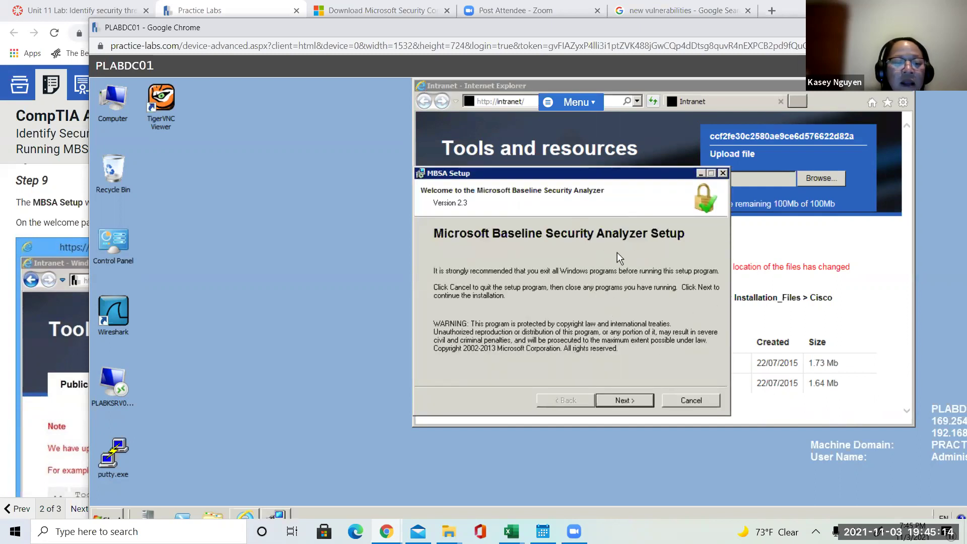
Read Steps 10 and 11 of the lab instructions on the License Agreement and Destination Folder pages of MBSA Setup
{"action": "left_click", "coordinate": [46, 190]}
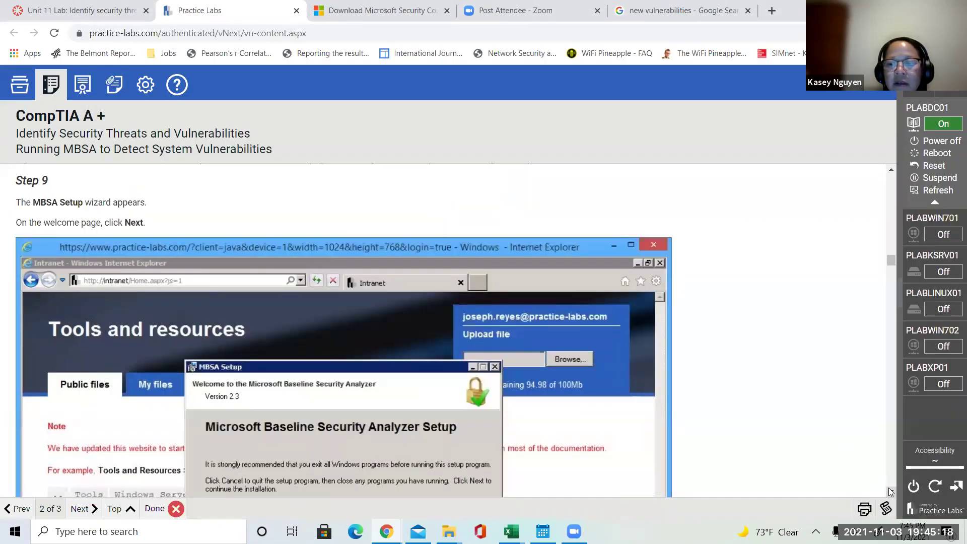
{"action": "scroll", "coordinate": [890, 492], "scroll_direction": "down", "scroll_amount": 3}
{"action": "scroll", "coordinate": [890, 492], "scroll_direction": "down", "scroll_amount": 3}
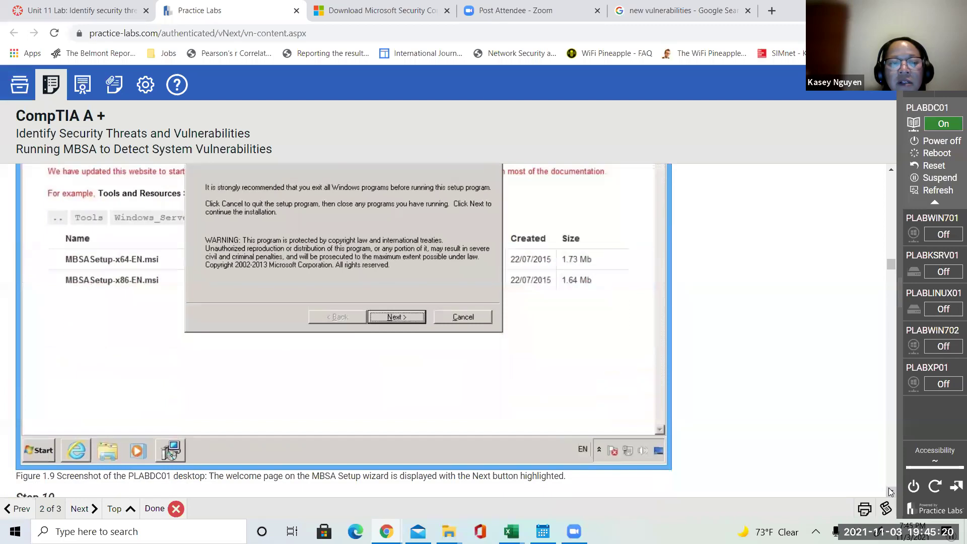
{"action": "scroll", "coordinate": [891, 492], "scroll_direction": "down", "scroll_amount": 2}
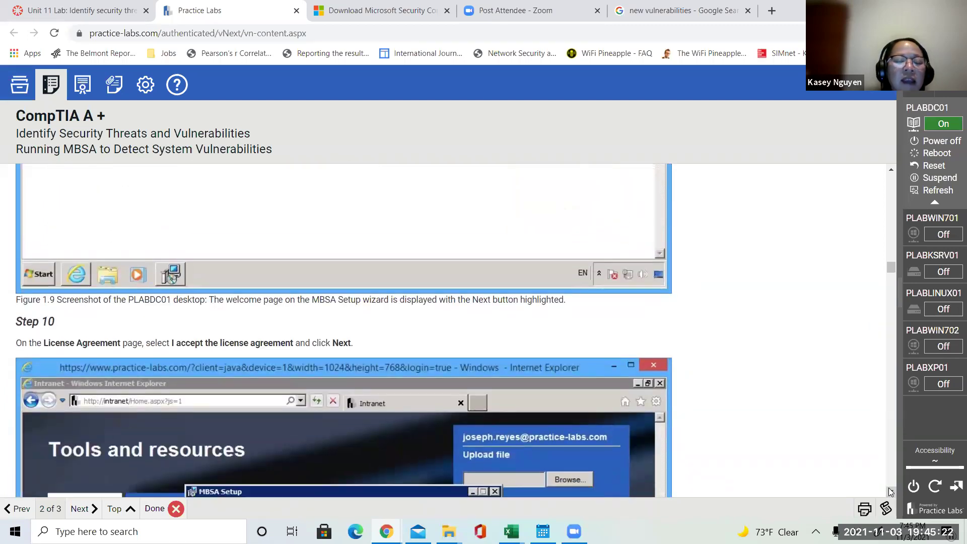
{"action": "scroll", "coordinate": [889, 492], "scroll_direction": "down", "scroll_amount": 7}
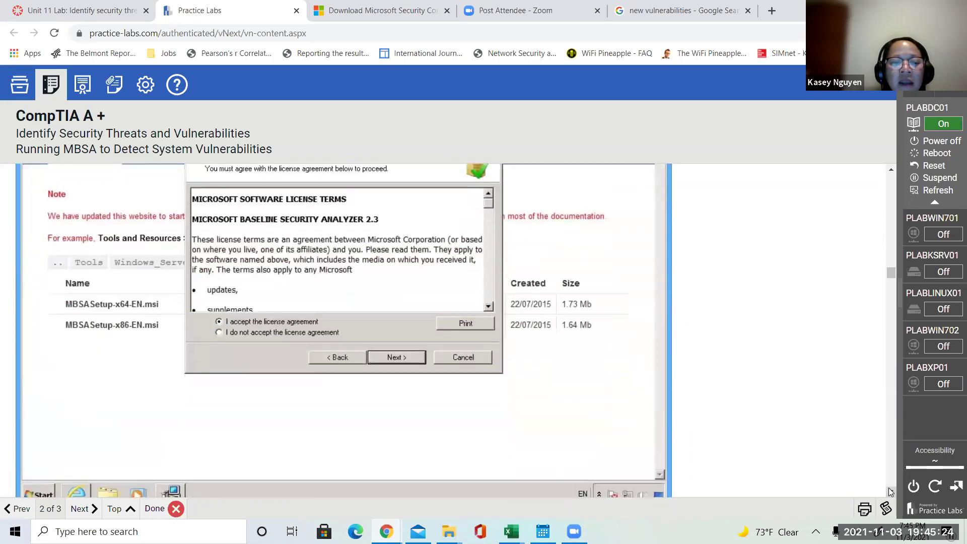
{"action": "scroll", "coordinate": [889, 492], "scroll_direction": "down", "scroll_amount": 5}
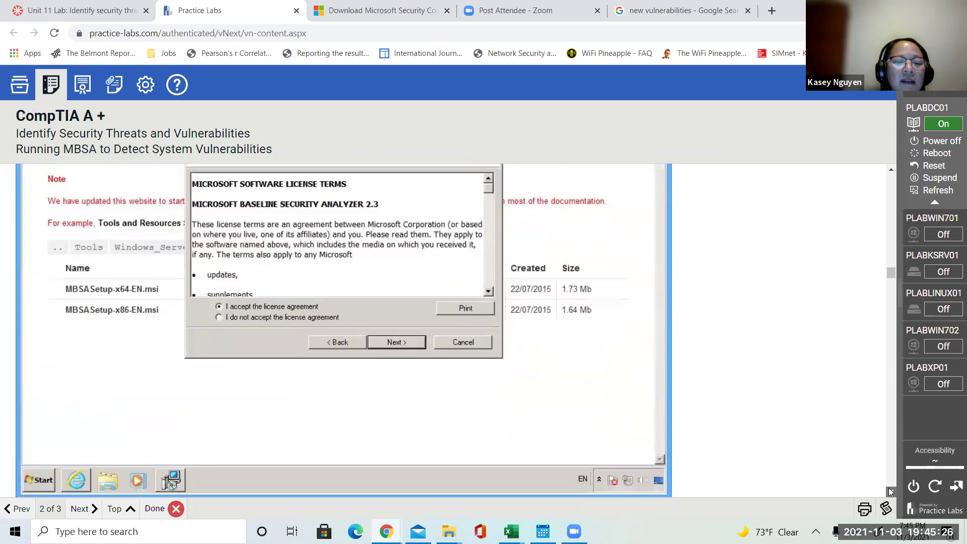
{"action": "scroll", "coordinate": [889, 492], "scroll_direction": "down", "scroll_amount": 6}
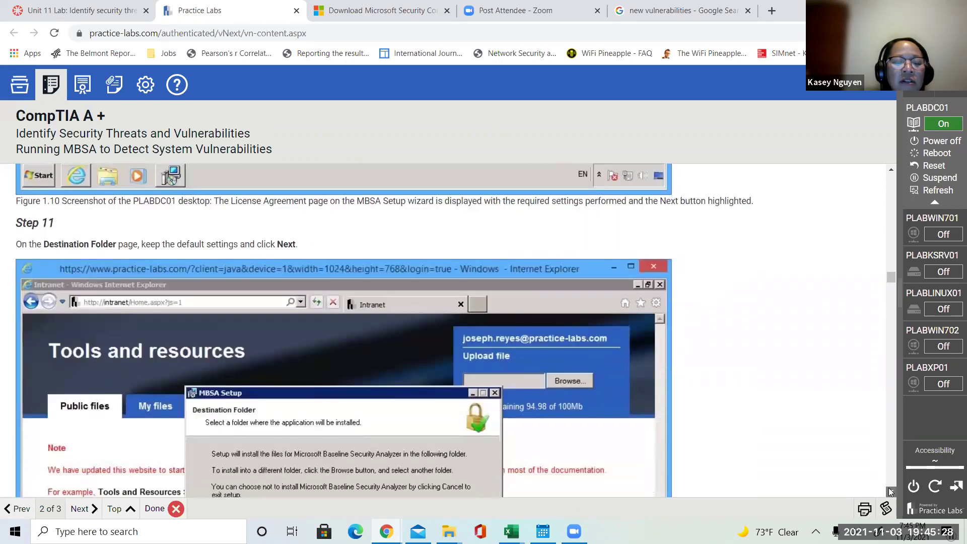
{"action": "scroll", "coordinate": [888, 492], "scroll_direction": "down", "scroll_amount": 1}
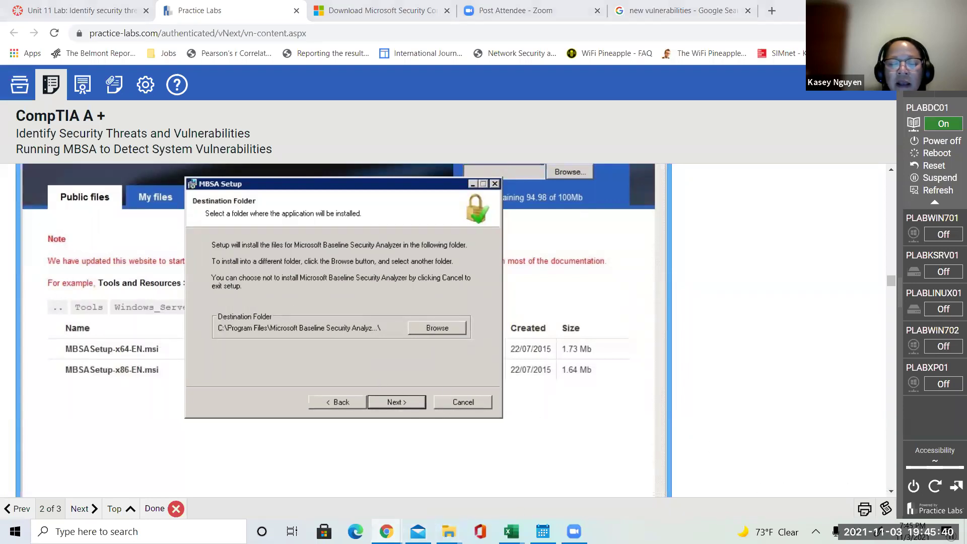
Switch to PLABDC01 and advance the MBSA Setup wizard from the welcome page to the License Agreement page
{"action": "mouse_move", "coordinate": [386, 531]}
{"action": "left_click", "coordinate": [461, 494]}
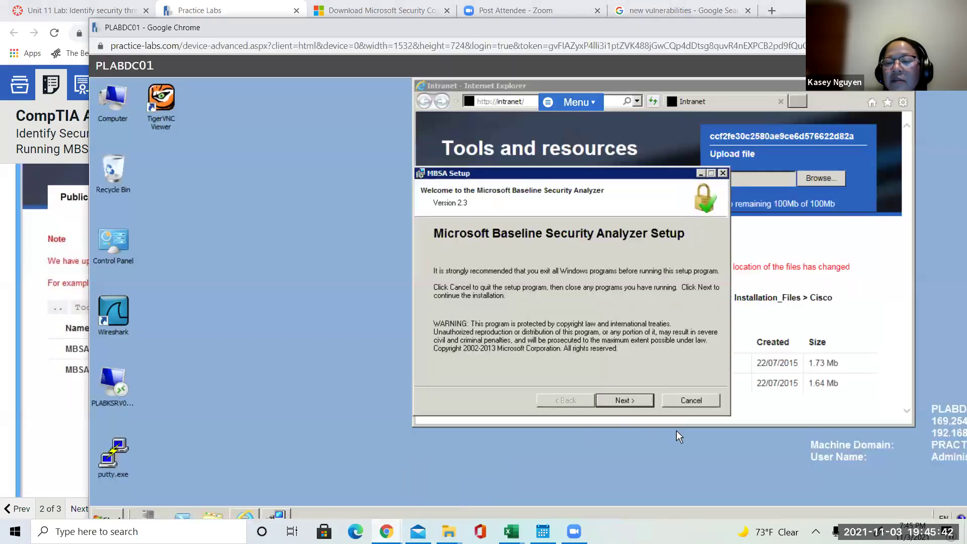
{"action": "left_click", "coordinate": [635, 403]}
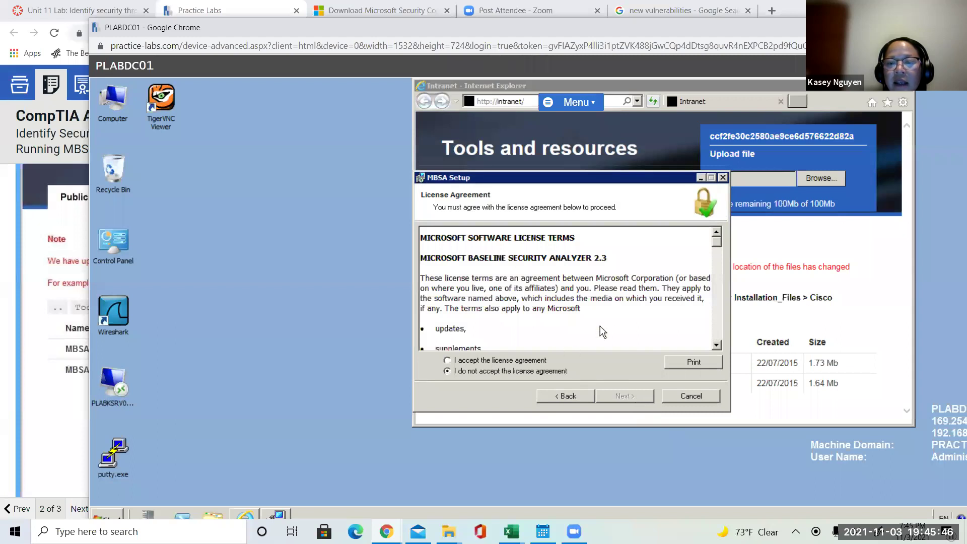
Review the Microsoft software license terms, accept the license agreement and advance MBSA Setup to the Destination Folder page
{"action": "scroll", "coordinate": [718, 294], "scroll_direction": "down", "scroll_amount": 15}
{"action": "left_click", "coordinate": [448, 361]}
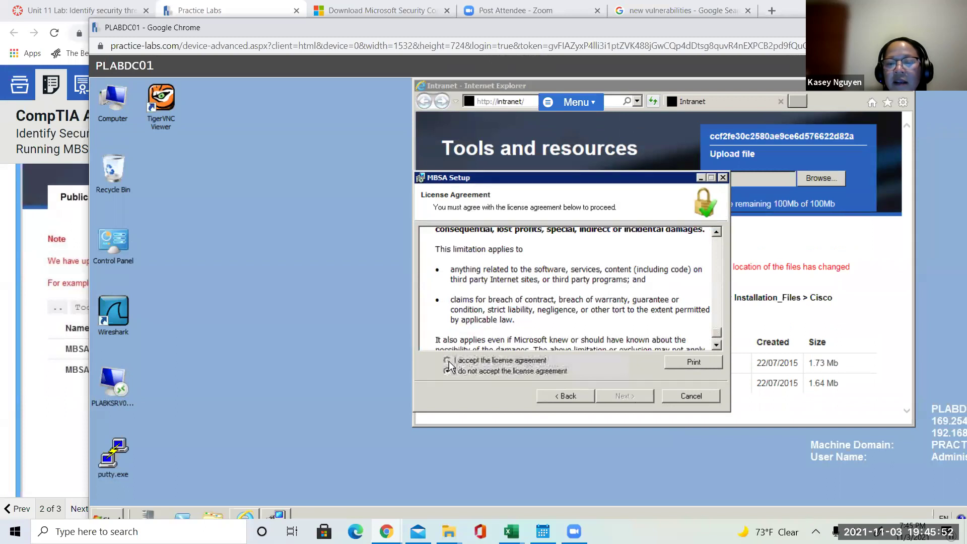
{"action": "left_click", "coordinate": [614, 396]}
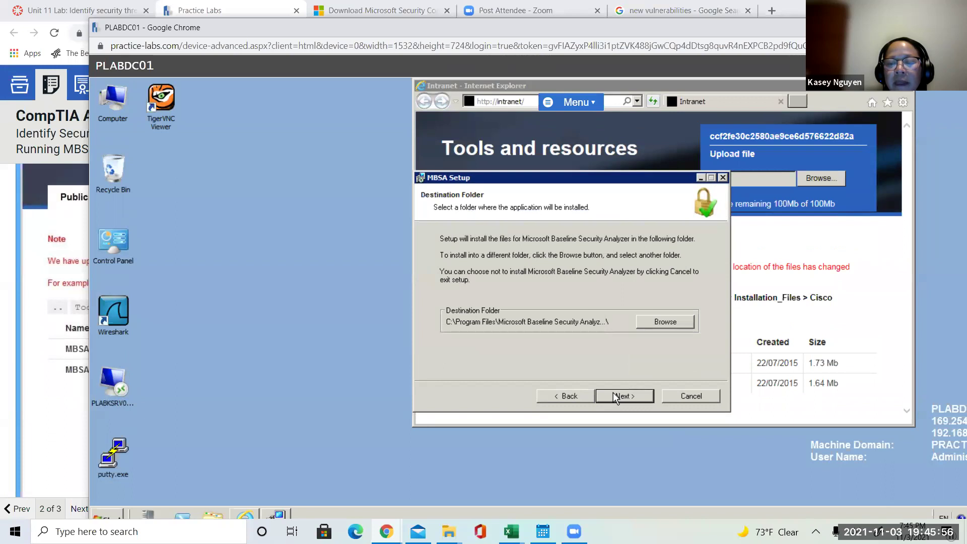
Keep the default destination folder, install Microsoft Baseline Security Analyzer and dismiss the setup completion message
{"action": "left_click", "coordinate": [615, 397]}
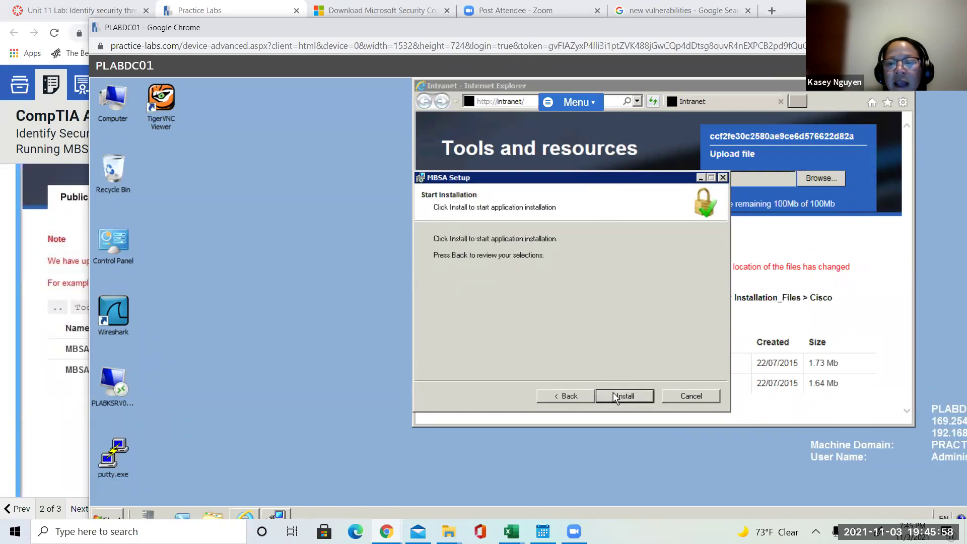
{"action": "left_click", "coordinate": [613, 395]}
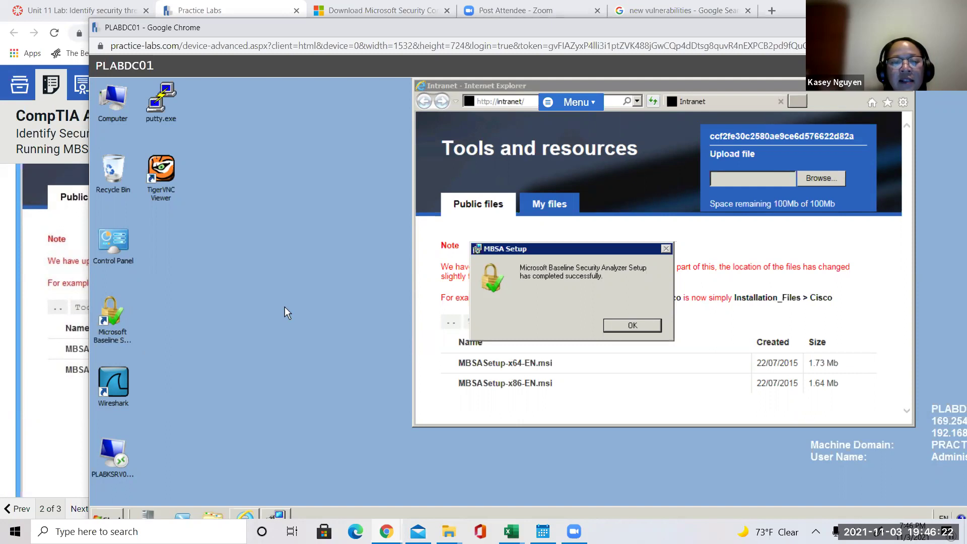
{"action": "left_click", "coordinate": [617, 323]}
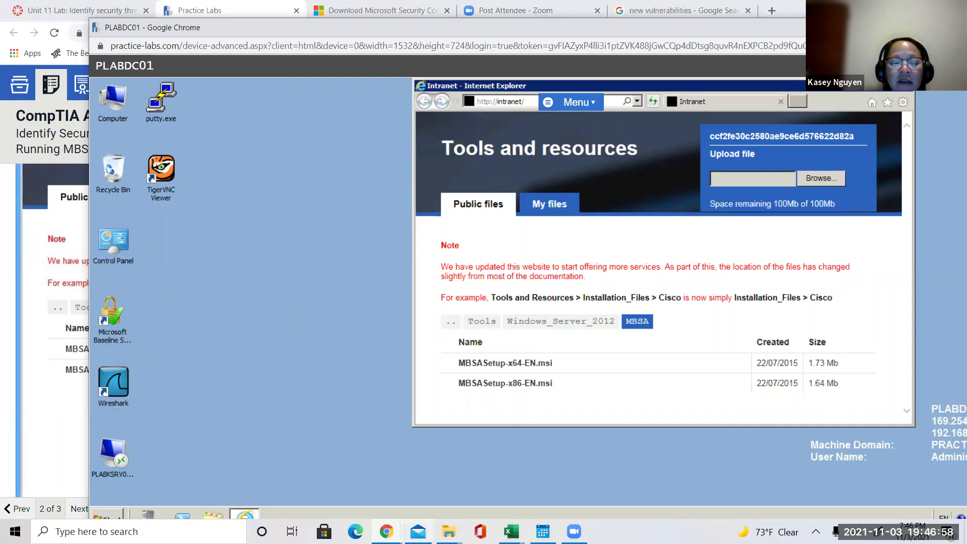
Return to the lab instructions and read Task 1 Step 15 and Task 2 Steps 1 and 2 on launching MBSA and choosing Scan a computer
{"action": "left_click", "coordinate": [386, 531]}
{"action": "left_click", "coordinate": [317, 497]}
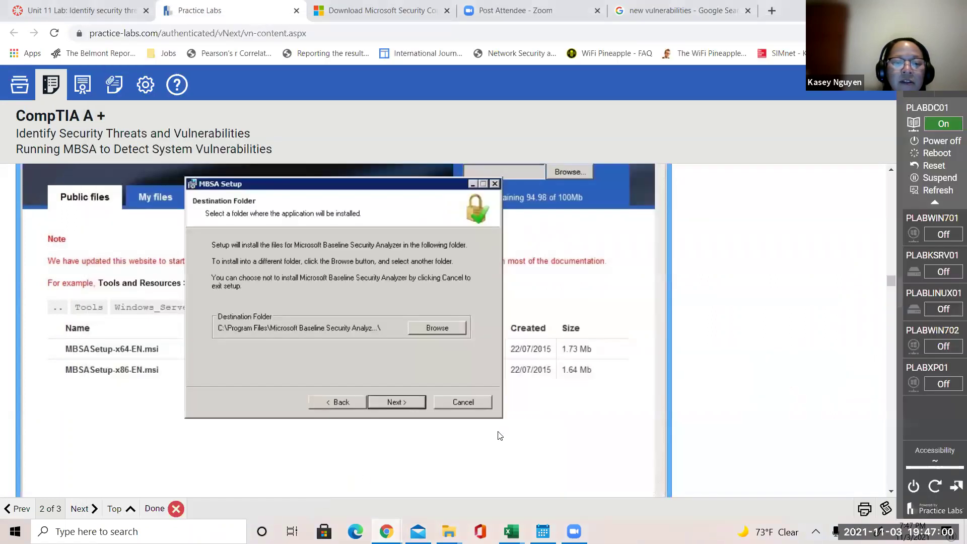
{"action": "left_click_drag", "start_coordinate": [888, 281], "coordinate": [891, 313]}
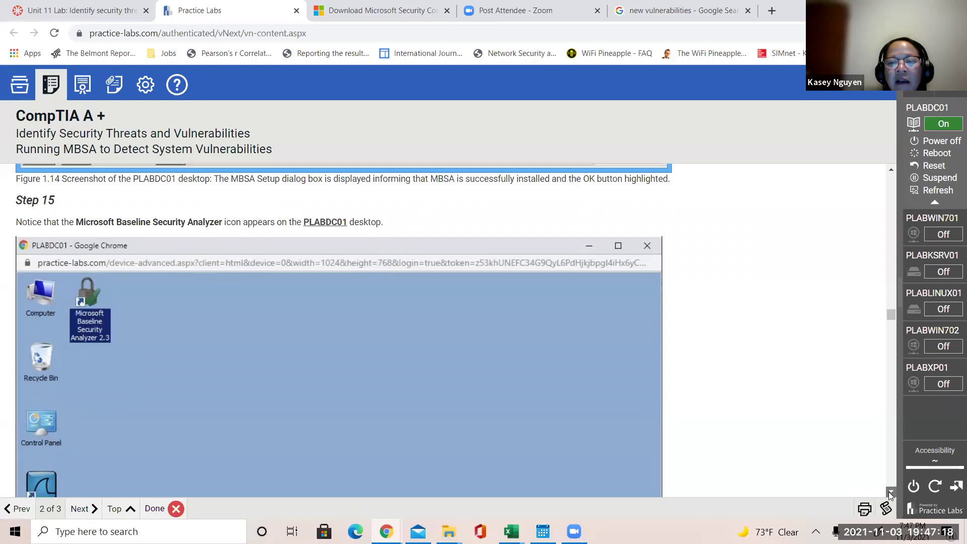
{"action": "scroll", "coordinate": [890, 493], "scroll_direction": "down", "scroll_amount": 7}
{"action": "scroll", "coordinate": [889, 494], "scroll_direction": "down", "scroll_amount": 5}
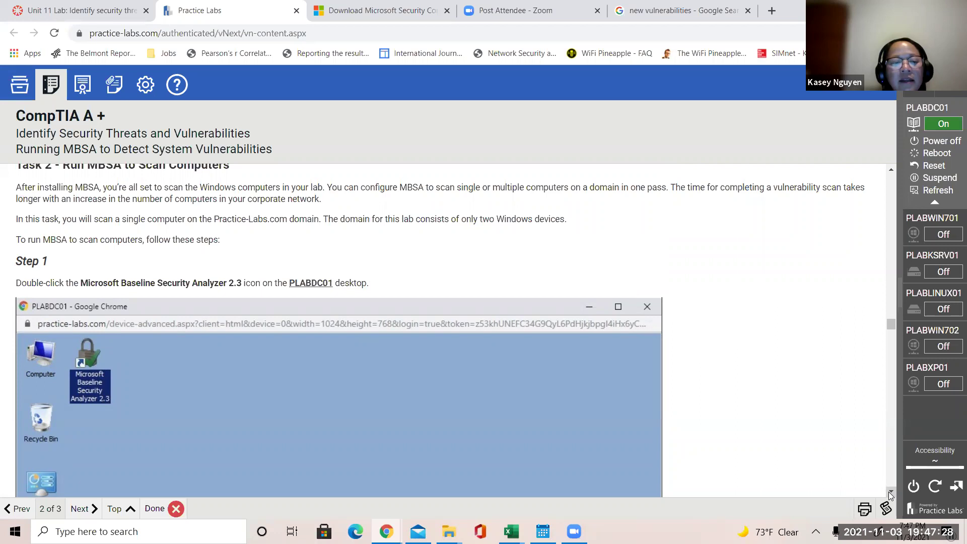
{"action": "scroll", "coordinate": [889, 495], "scroll_direction": "down", "scroll_amount": 10}
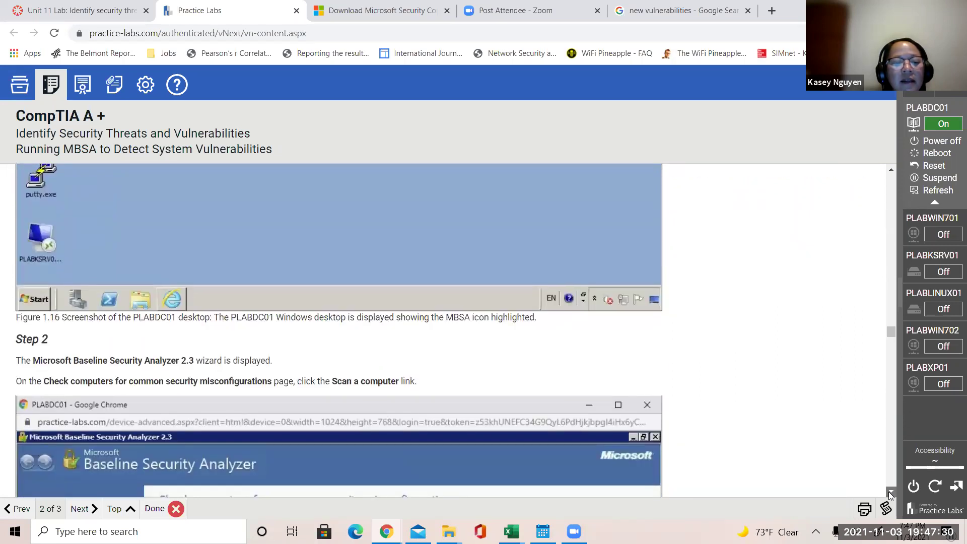
{"action": "scroll", "coordinate": [889, 495], "scroll_direction": "down", "scroll_amount": 3}
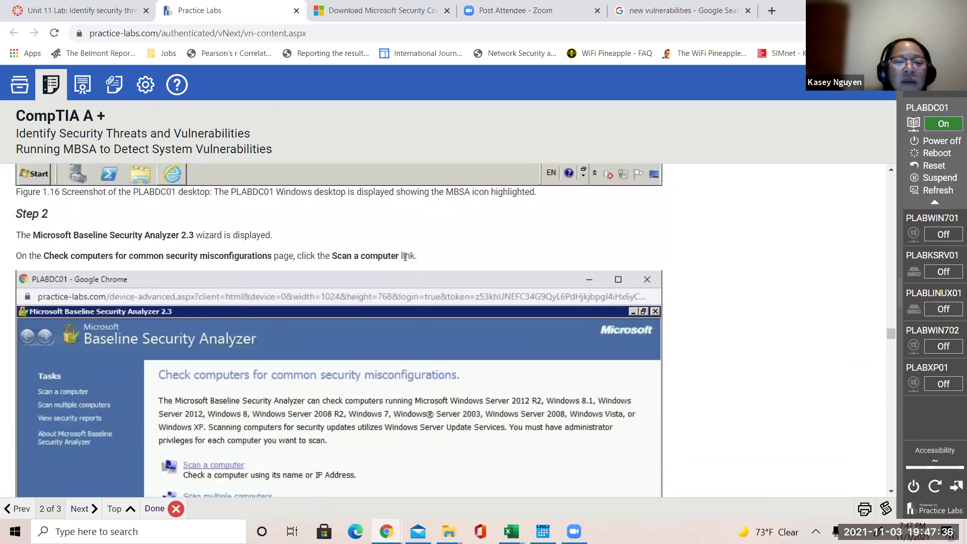
{"action": "left_click_drag", "start_coordinate": [336, 254], "coordinate": [404, 256]}
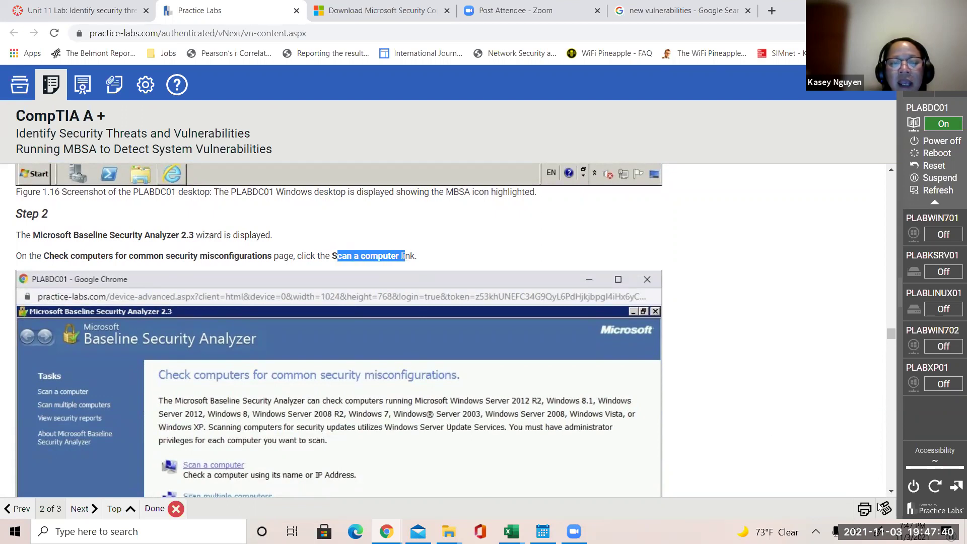
{"action": "left_click", "coordinate": [891, 492]}
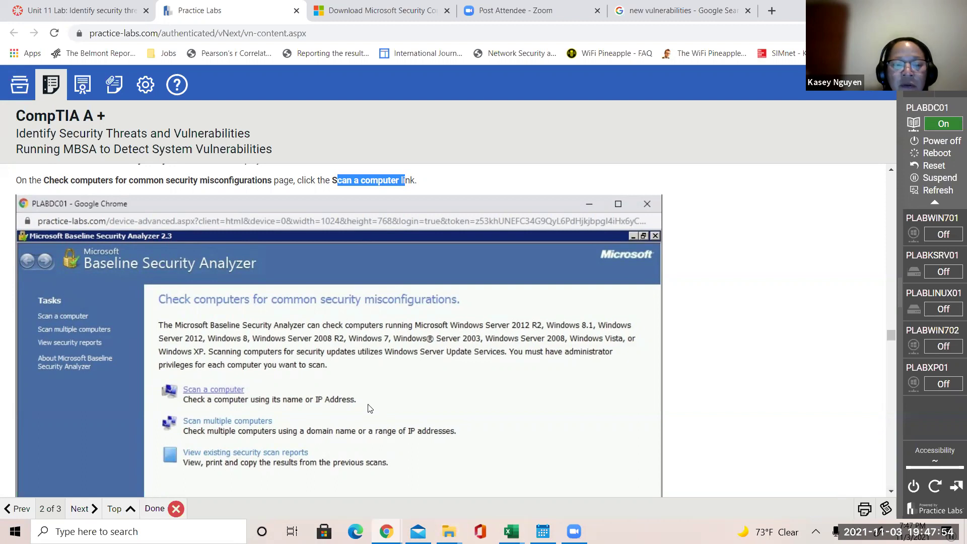
Examine the lab figure of the "Which computer do you want to scan?" page for the required computer name and scan options
{"action": "left_click_drag", "start_coordinate": [891, 490], "coordinate": [890, 490]}
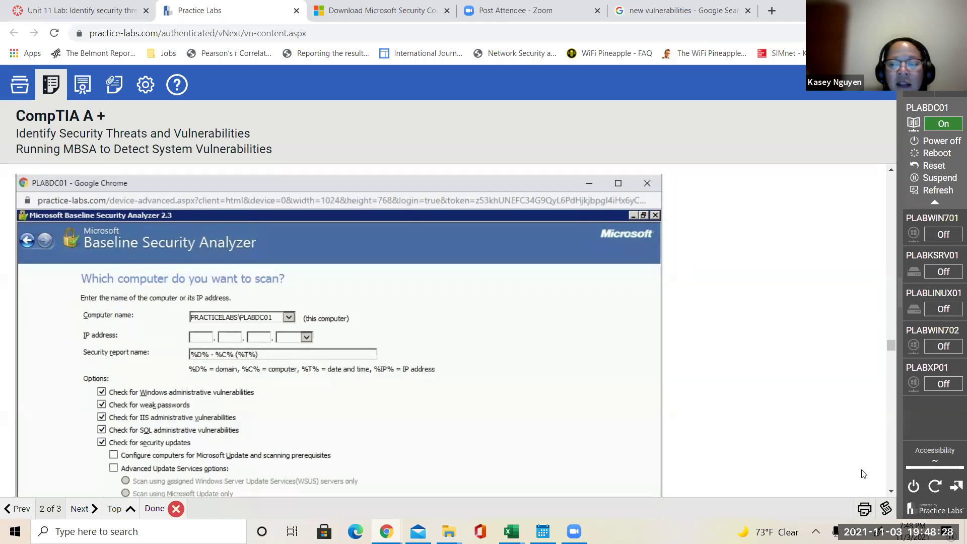
{"action": "left_click", "coordinate": [890, 492]}
{"action": "scroll", "coordinate": [890, 491], "scroll_direction": "down", "scroll_amount": 4}
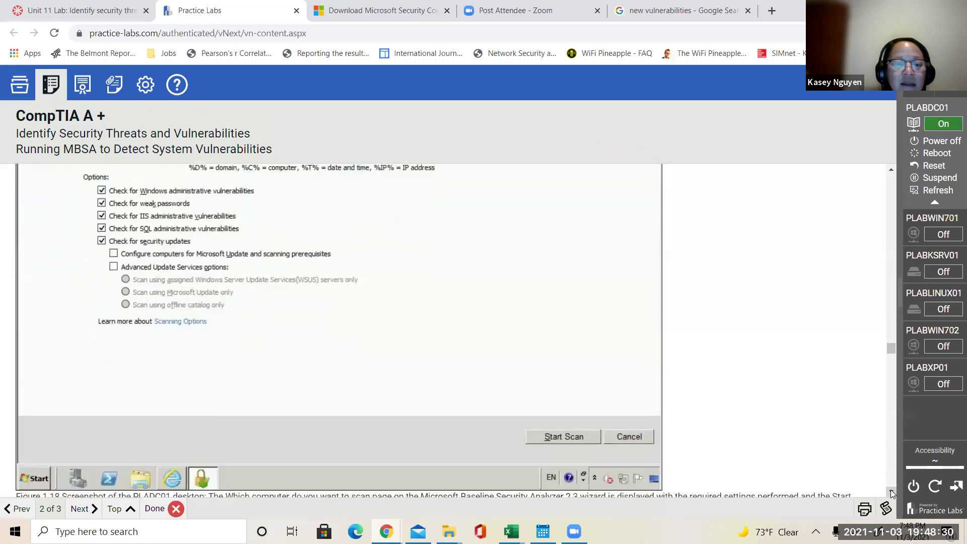
{"action": "scroll", "coordinate": [890, 490], "scroll_direction": "down", "scroll_amount": 1}
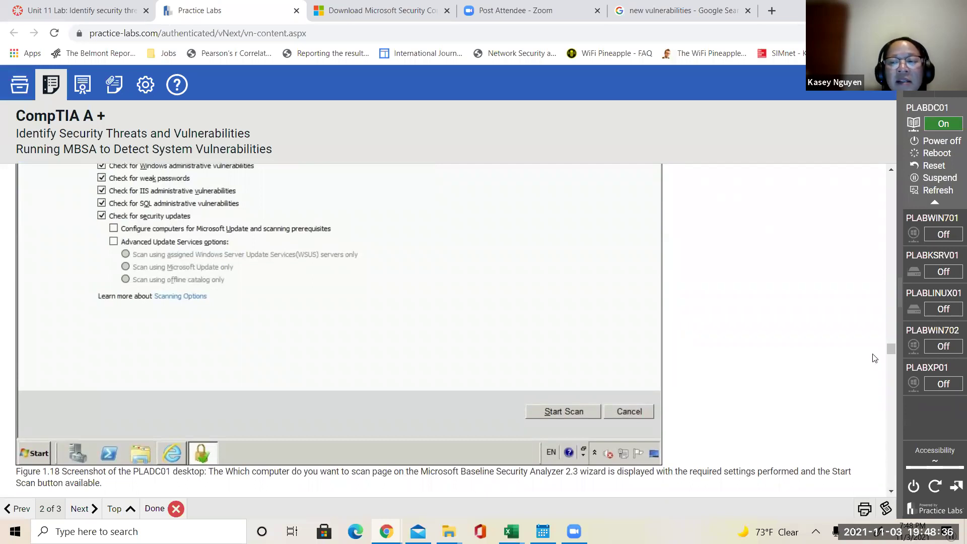
{"action": "left_click", "coordinate": [891, 170]}
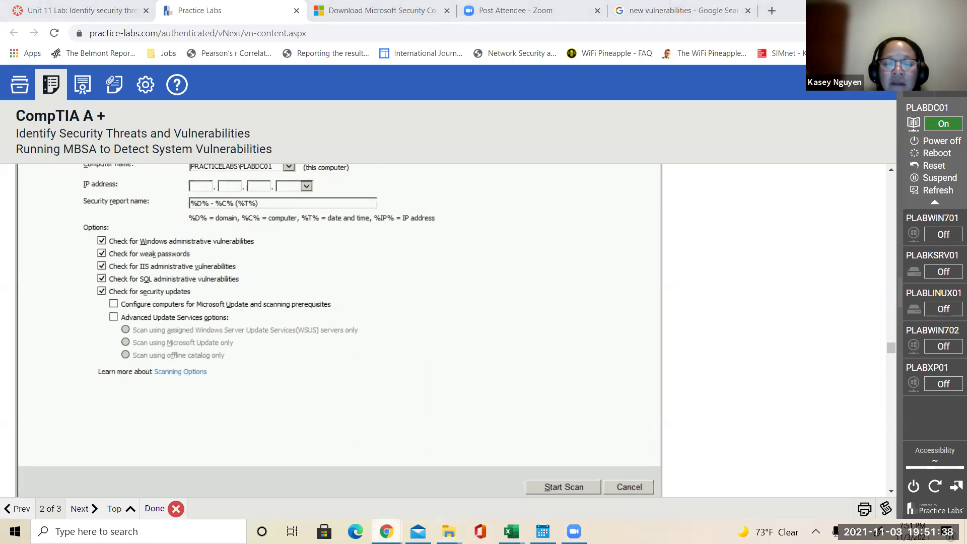
Launch Microsoft Baseline Security Analyzer 2.3 on PLABDC01 and start a single-computer scan of PRACTICELABS\PLABDC01 with the default options
{"action": "mouse_move", "coordinate": [386, 531]}
{"action": "left_click", "coordinate": [452, 492]}
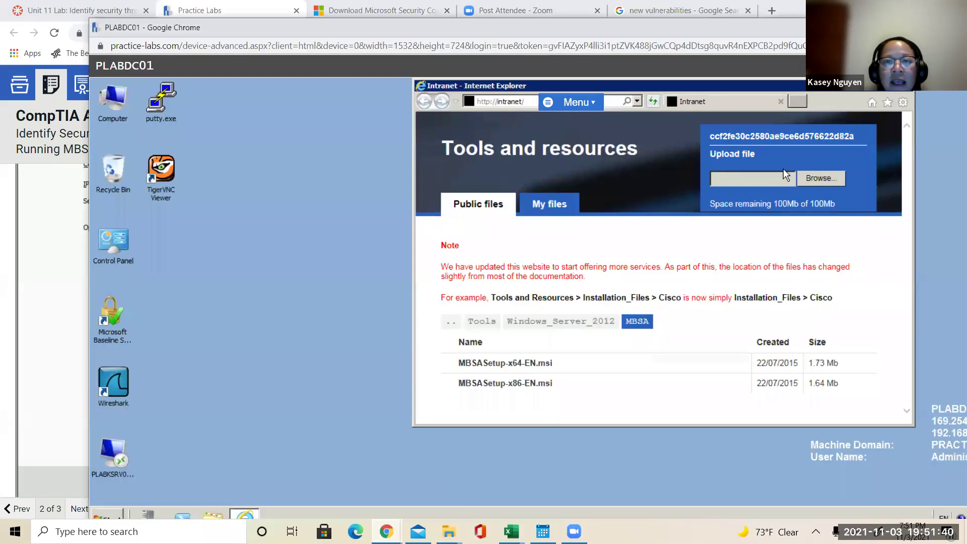
{"action": "double_click", "coordinate": [119, 319]}
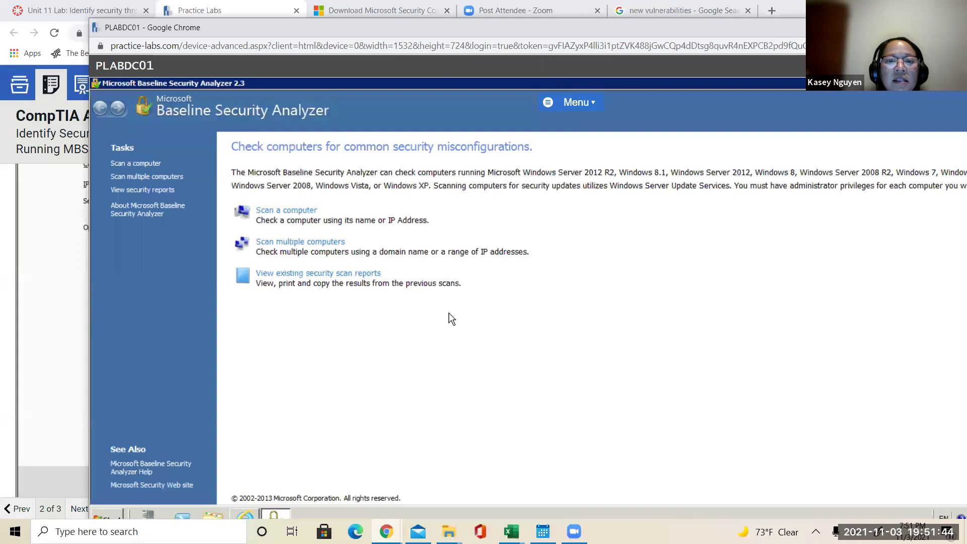
{"action": "left_click", "coordinate": [297, 211]}
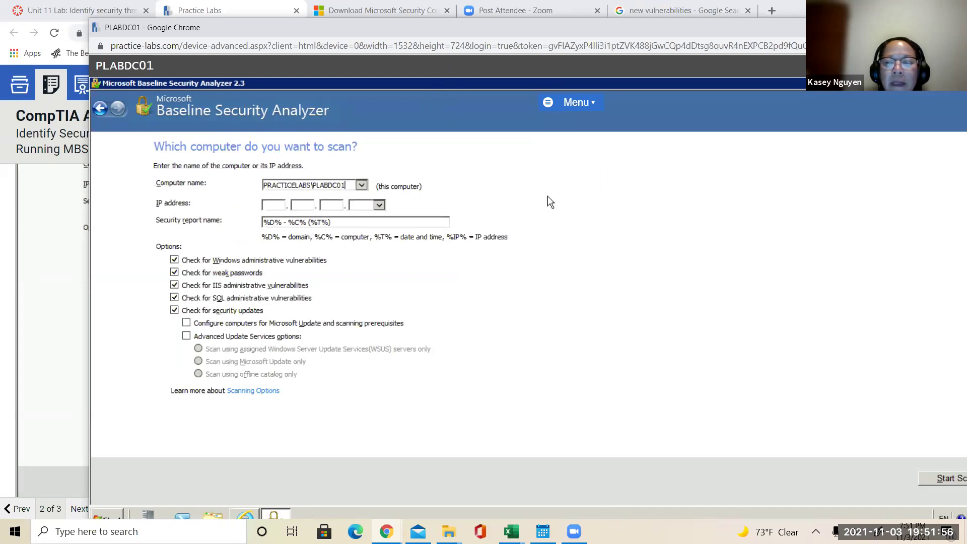
{"action": "double_click", "coordinate": [396, 31]}
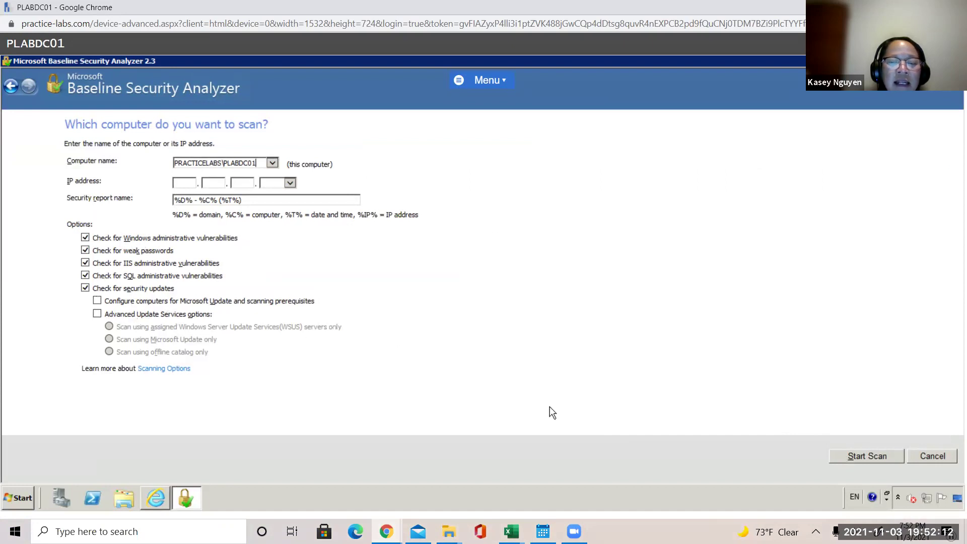
{"action": "left_click", "coordinate": [881, 454]}
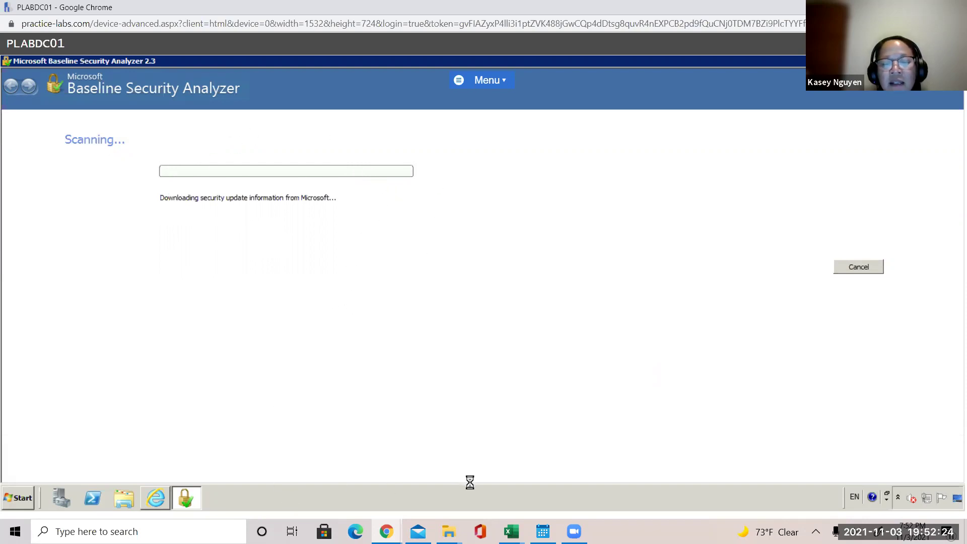
Return to the lab instructions and read about the scan's duration and Step 6 on the report details for PLABDC01
{"action": "mouse_move", "coordinate": [387, 532]}
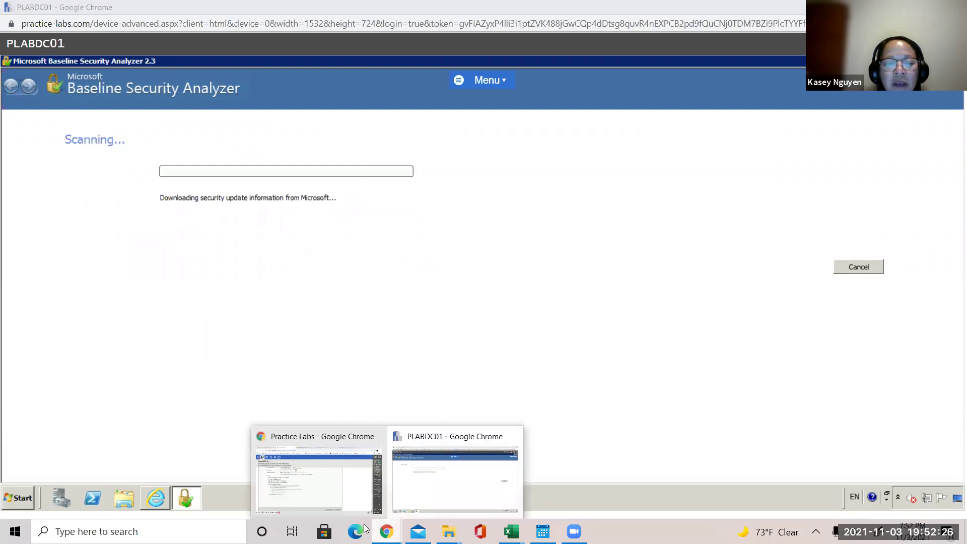
{"action": "left_click", "coordinate": [320, 479]}
{"action": "left_click_drag", "start_coordinate": [889, 349], "coordinate": [890, 366]}
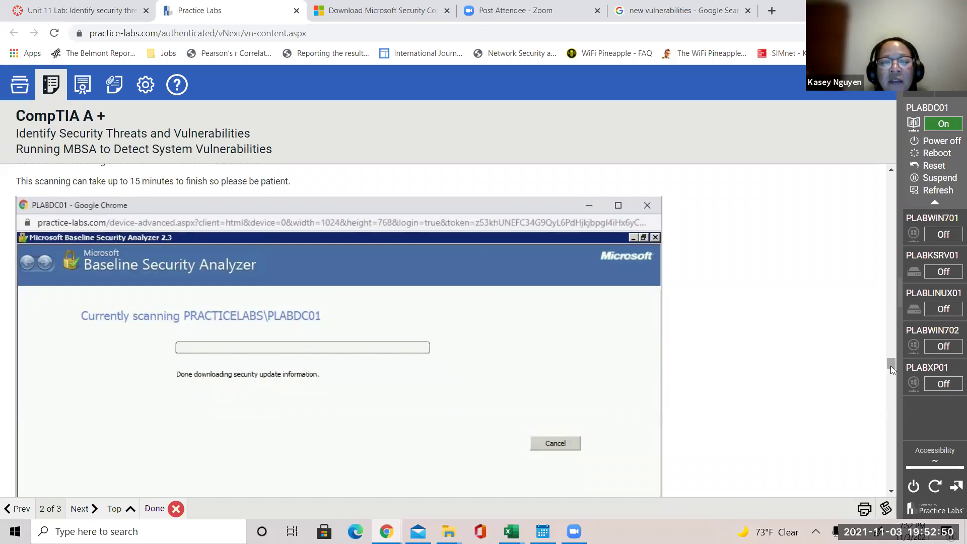
{"action": "left_click_drag", "start_coordinate": [891, 366], "coordinate": [891, 373]}
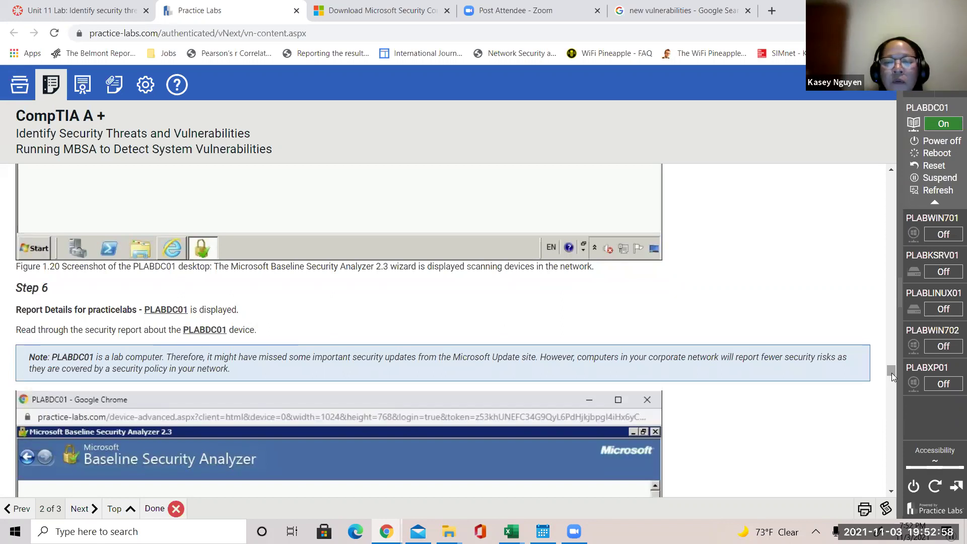
{"action": "left_click_drag", "start_coordinate": [891, 373], "coordinate": [890, 377]}
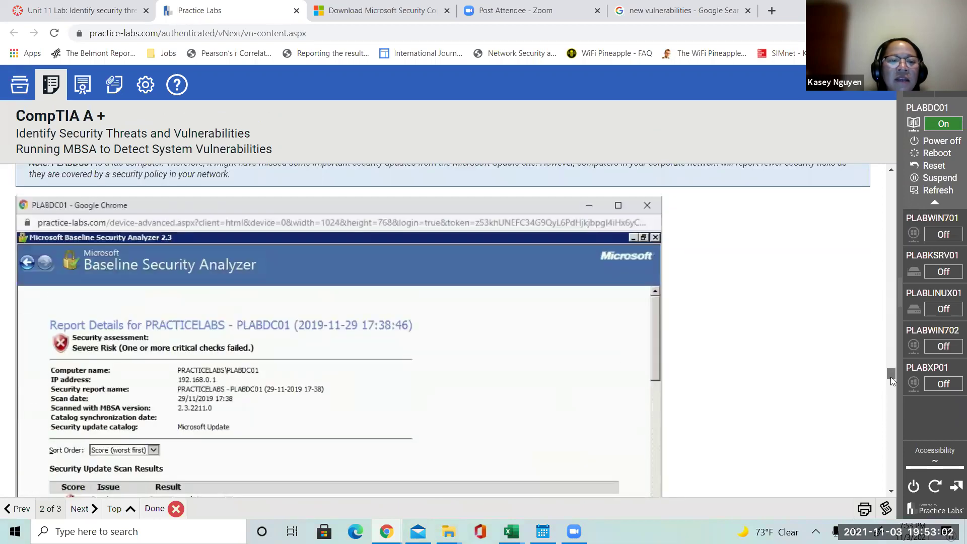
Examine the Security Update Scan Results in the sample PLABDC01 report in the lab instructions
{"action": "left_click", "coordinate": [892, 489]}
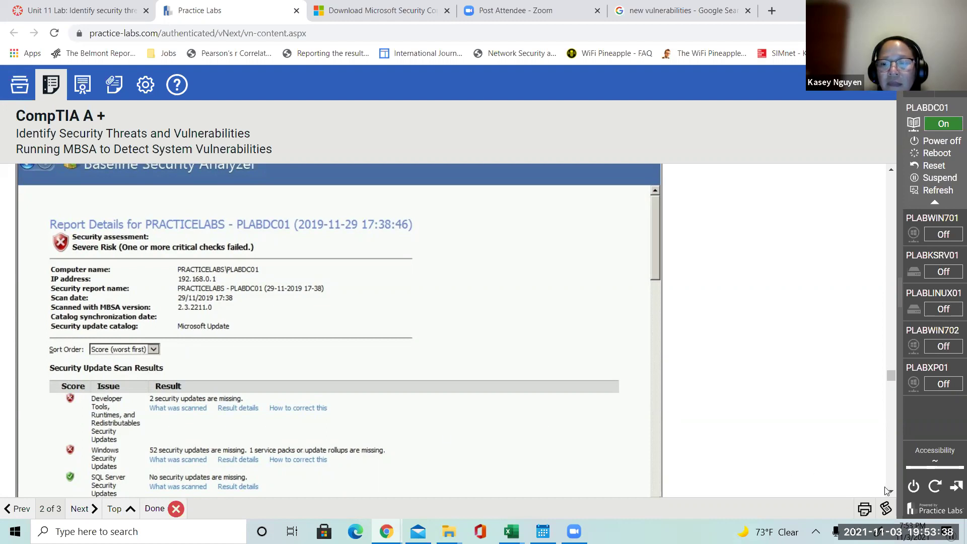
{"action": "scroll", "coordinate": [888, 488], "scroll_direction": "down", "scroll_amount": 2}
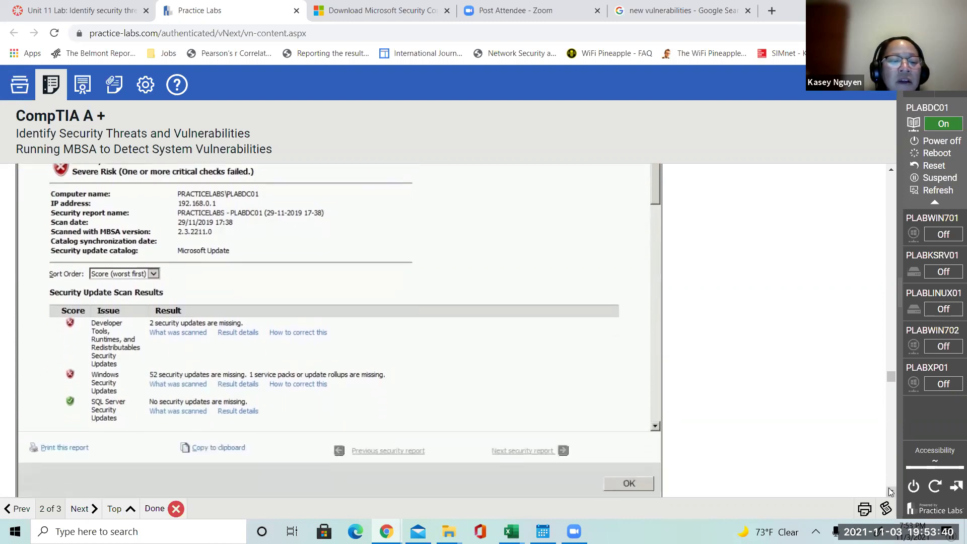
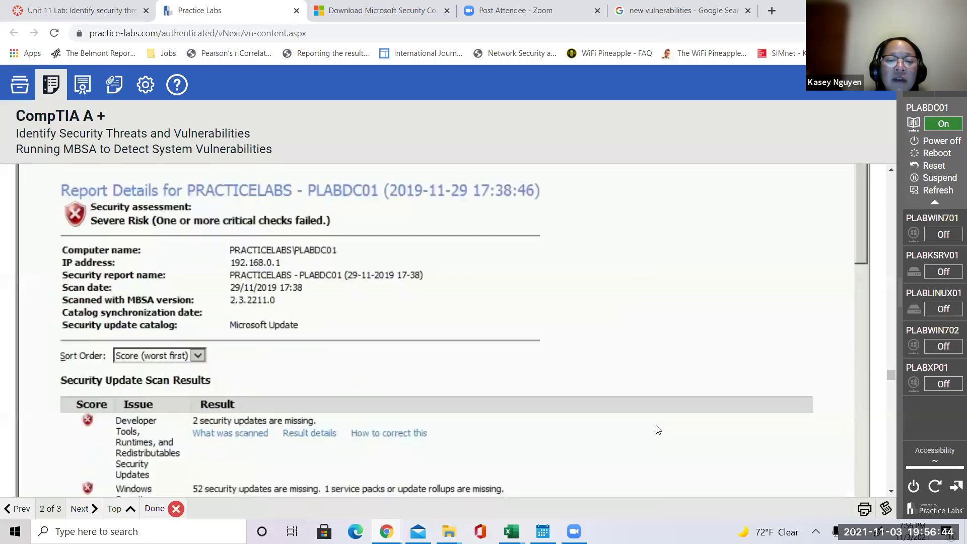
{"action": "left_click", "coordinate": [888, 489]}
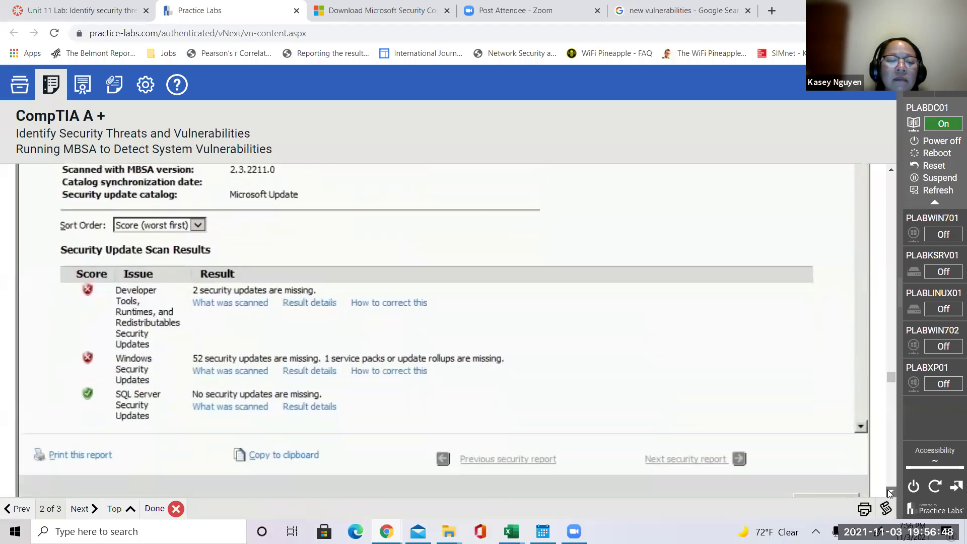
{"action": "left_click", "coordinate": [889, 492]}
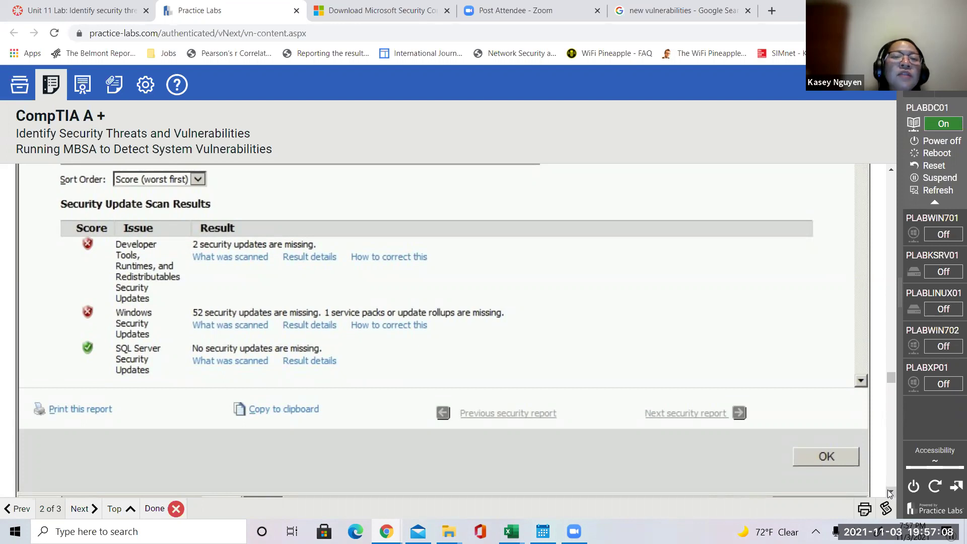
{"action": "scroll", "coordinate": [888, 489], "scroll_direction": "down", "scroll_amount": 5}
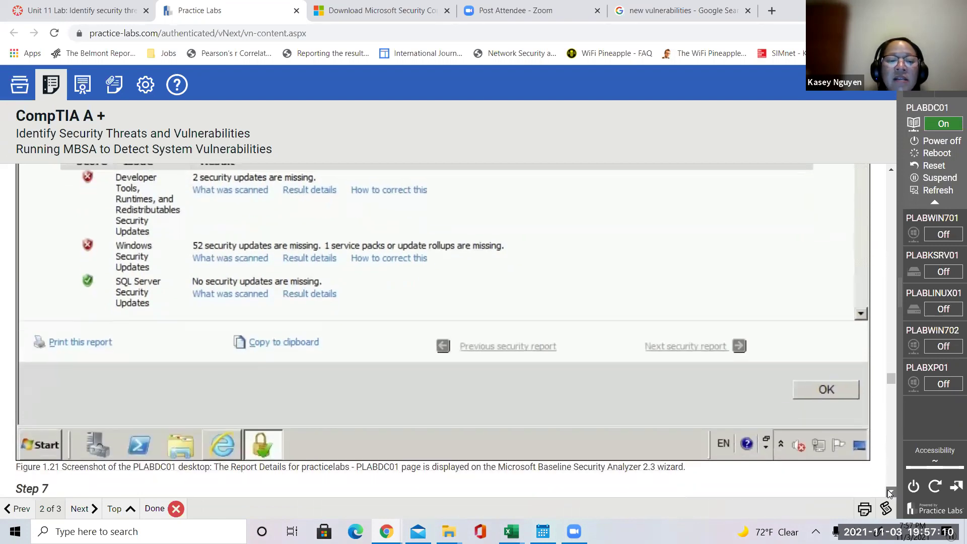
Read Step 7 of the lab instructions and examine the Administrative Vulnerabilities section of the sample report
{"action": "scroll", "coordinate": [887, 490], "scroll_direction": "down", "scroll_amount": 2}
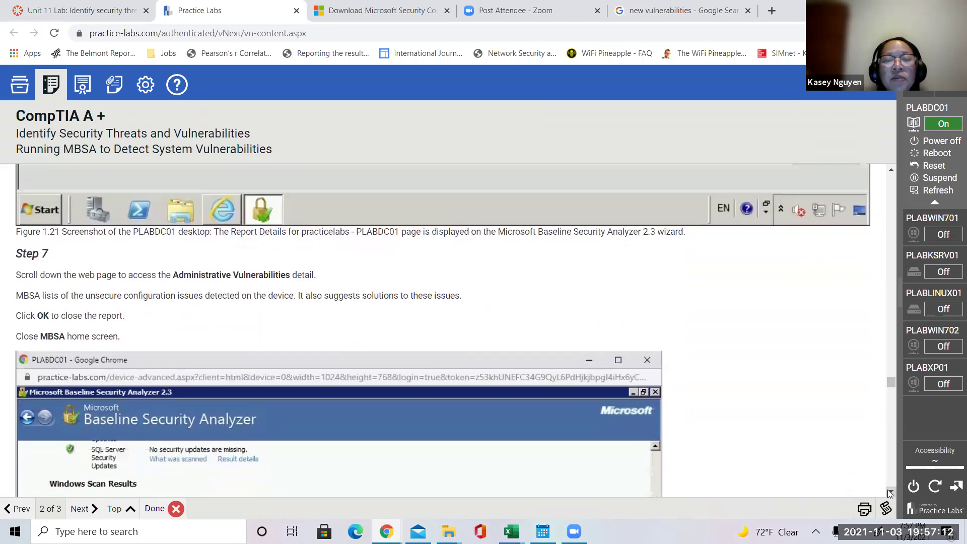
{"action": "scroll", "coordinate": [887, 490], "scroll_direction": "down", "scroll_amount": 2}
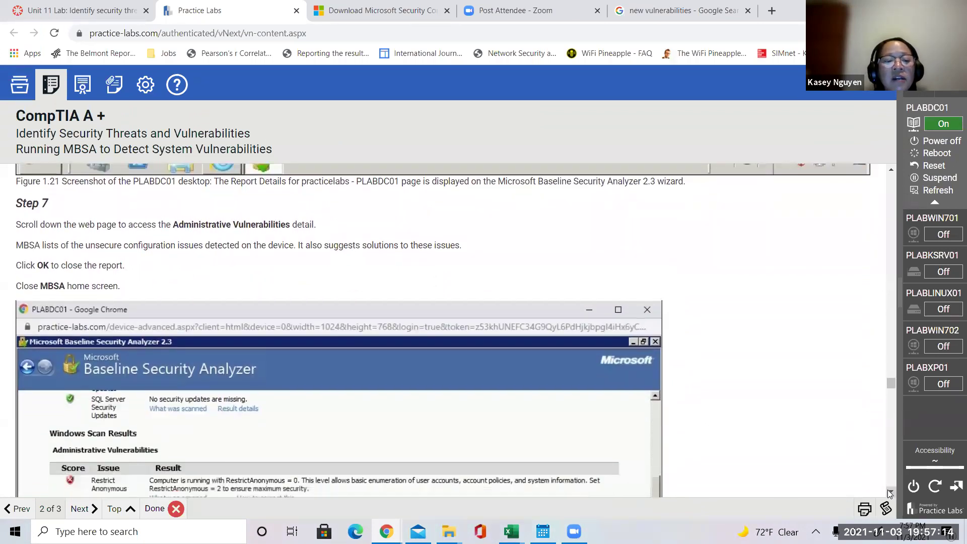
{"action": "scroll", "coordinate": [888, 490], "scroll_direction": "down", "scroll_amount": 1}
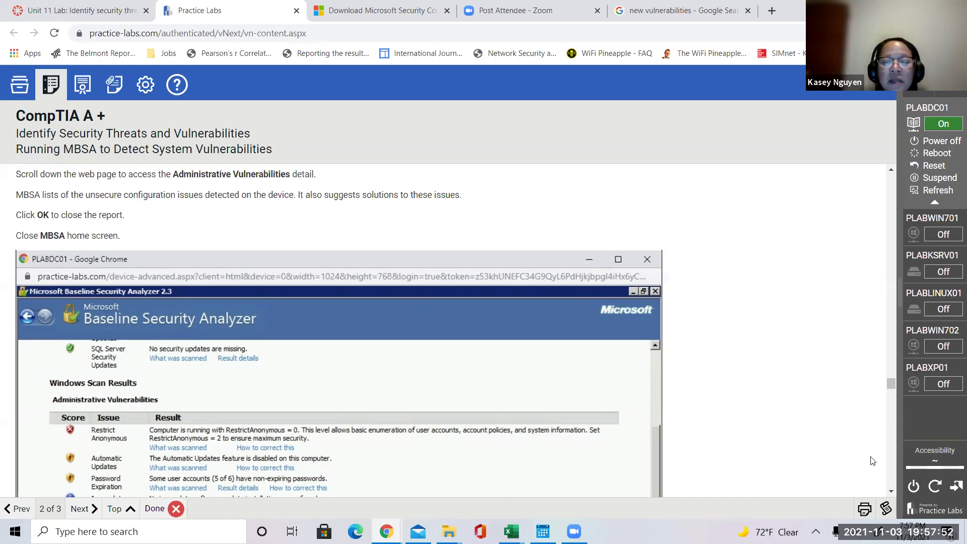
{"action": "scroll", "coordinate": [890, 486], "scroll_direction": "down", "scroll_amount": 2}
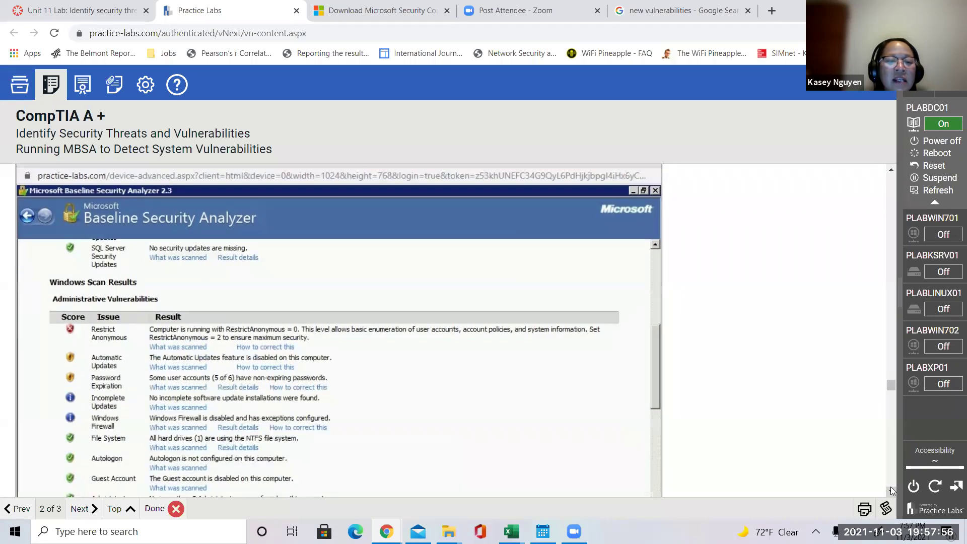
Examine the remaining Administrative Vulnerabilities entries in the sample PLABDC01 report, down to the Local Account Password Test
{"action": "scroll", "coordinate": [890, 487], "scroll_direction": "down", "scroll_amount": 3}
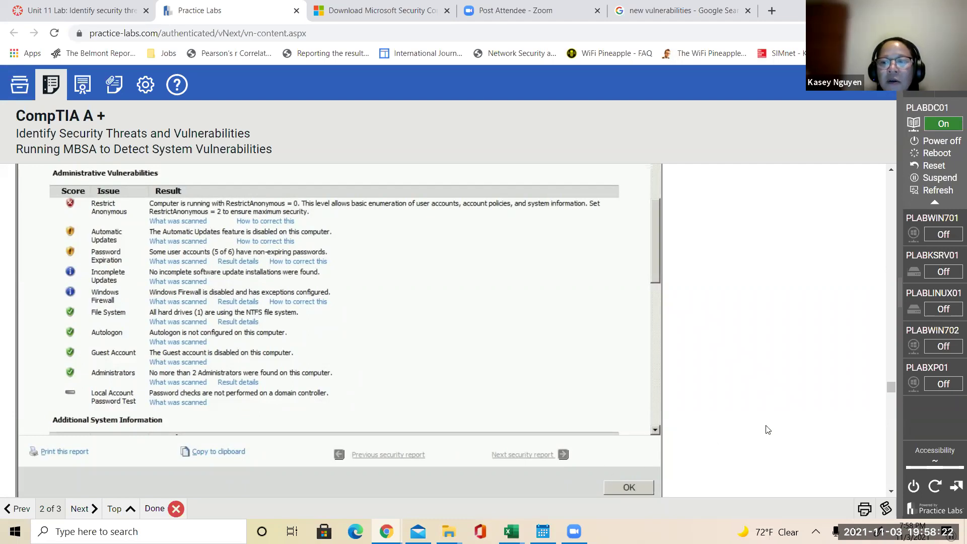
{"action": "left_click_drag", "start_coordinate": [890, 387], "coordinate": [891, 392]}
{"action": "left_click_drag", "start_coordinate": [891, 392], "coordinate": [890, 391]}
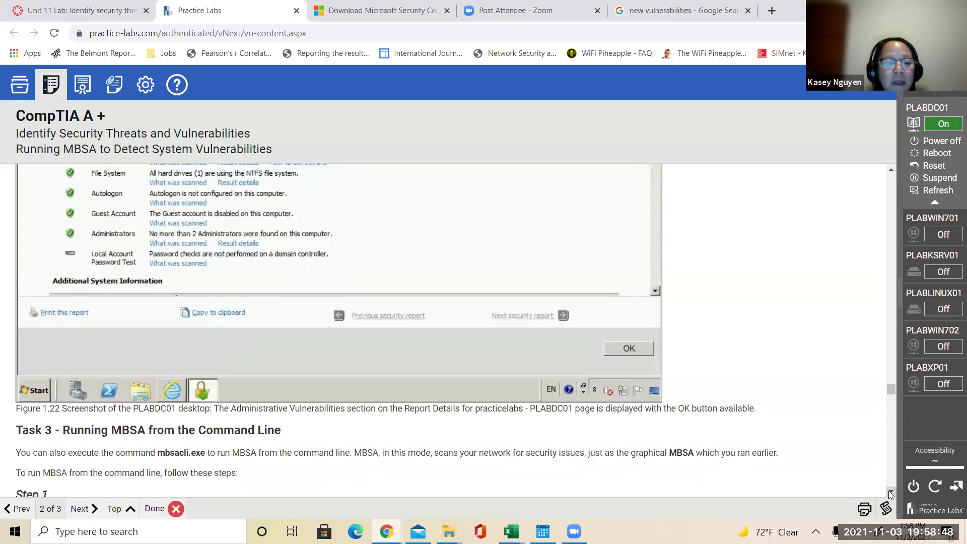
Read the Task 3 introduction on running MBSA from the command line with mbsacli.exe, and Step 1 on opening Windows Explorer
{"action": "scroll", "coordinate": [890, 495], "scroll_direction": "down", "scroll_amount": 3}
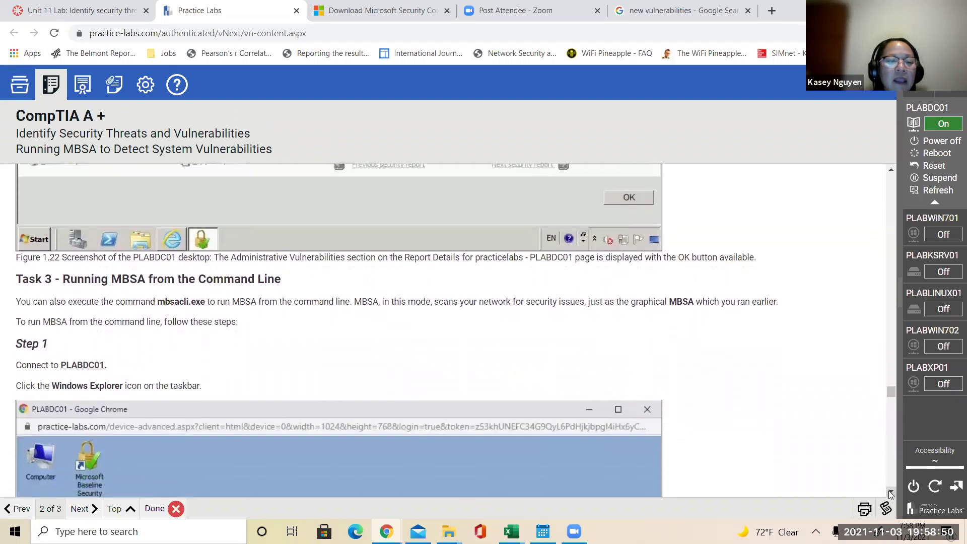
{"action": "scroll", "coordinate": [890, 495], "scroll_direction": "down", "scroll_amount": 2}
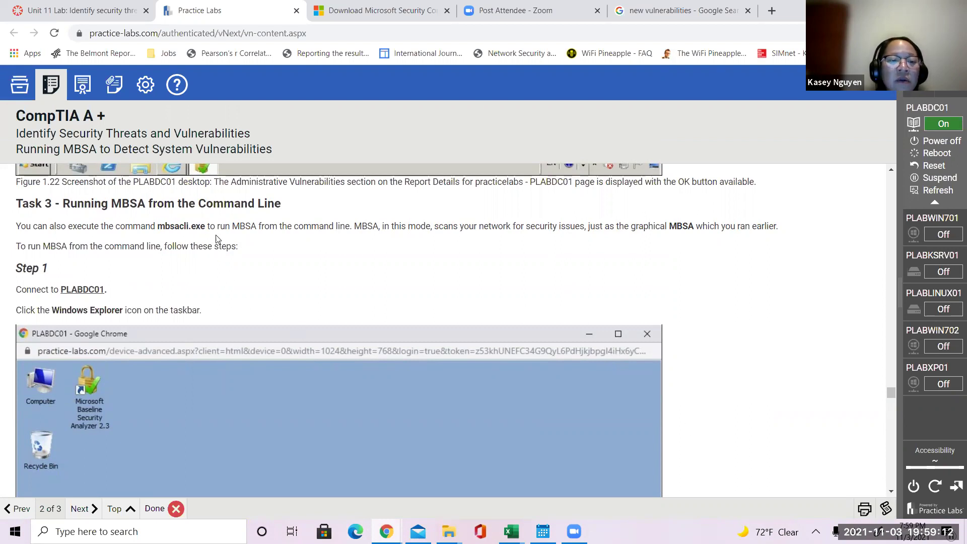
{"action": "left_click_drag", "start_coordinate": [204, 226], "coordinate": [155, 225]}
{"action": "left_click", "coordinate": [331, 275]}
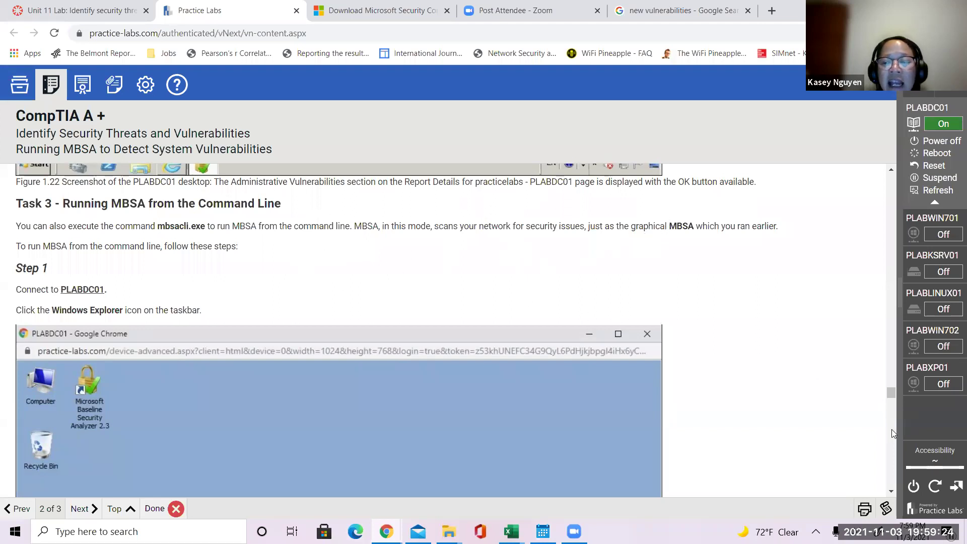
{"action": "left_click", "coordinate": [891, 491]}
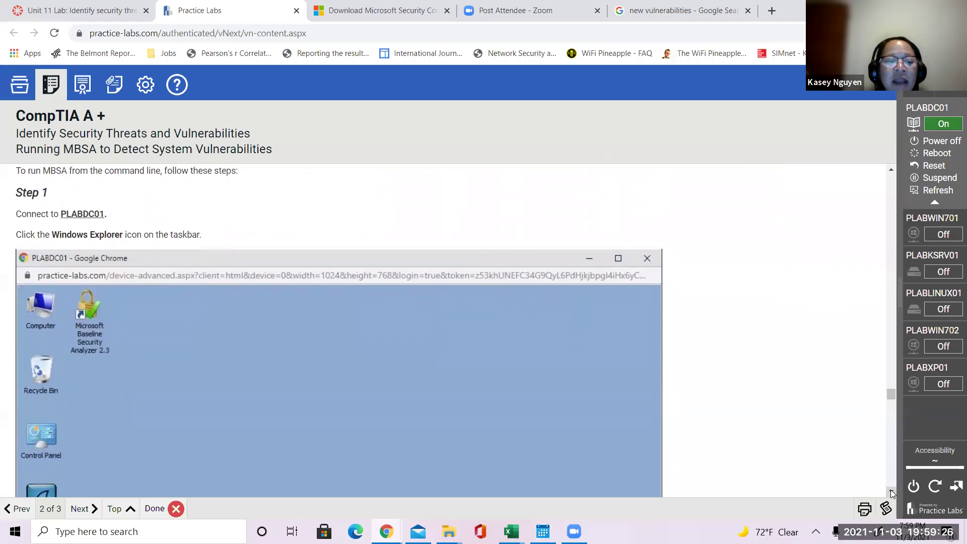
Read Step 2 and examine the sample Explorer window with the Microsoft Baseline Security Analyzer 2 folder under Program Files
{"action": "left_click", "coordinate": [890, 491]}
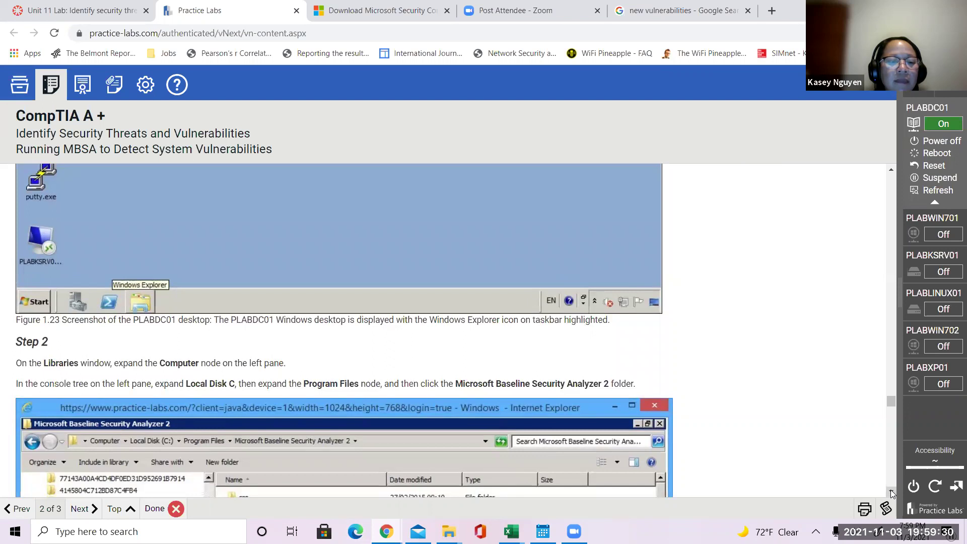
{"action": "left_click", "coordinate": [891, 492]}
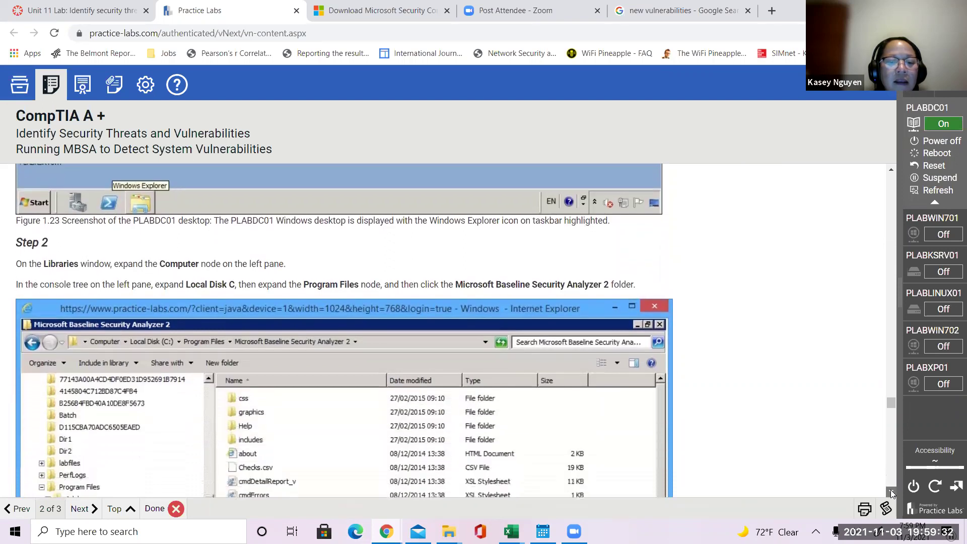
{"action": "left_click", "coordinate": [891, 492]}
{"action": "left_click", "coordinate": [891, 492]}
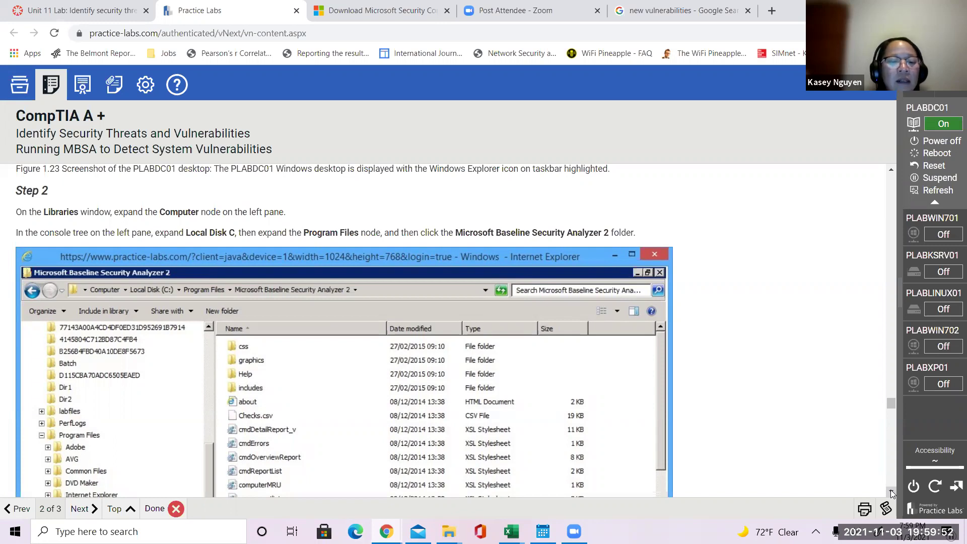
{"action": "left_click", "coordinate": [890, 491]}
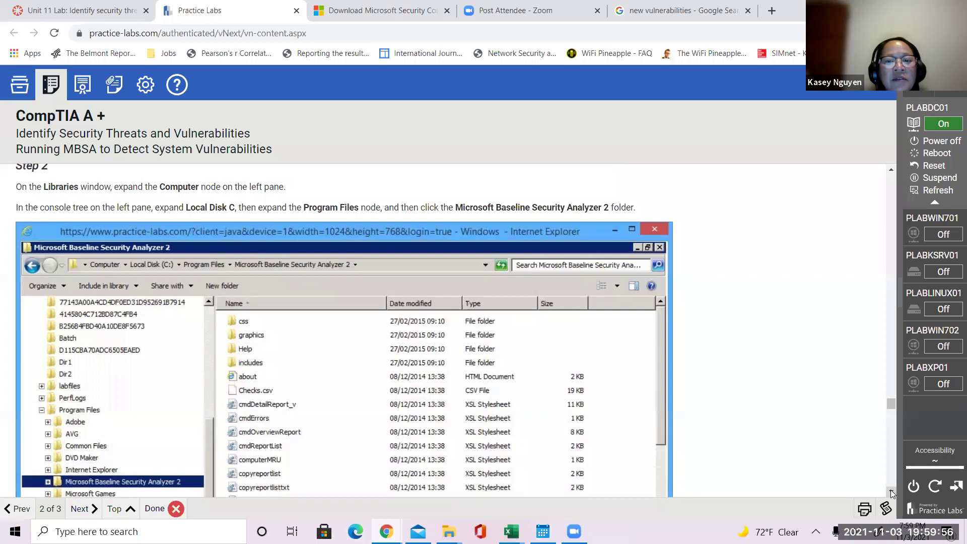
{"action": "scroll", "coordinate": [890, 490], "scroll_direction": "down", "scroll_amount": 4}
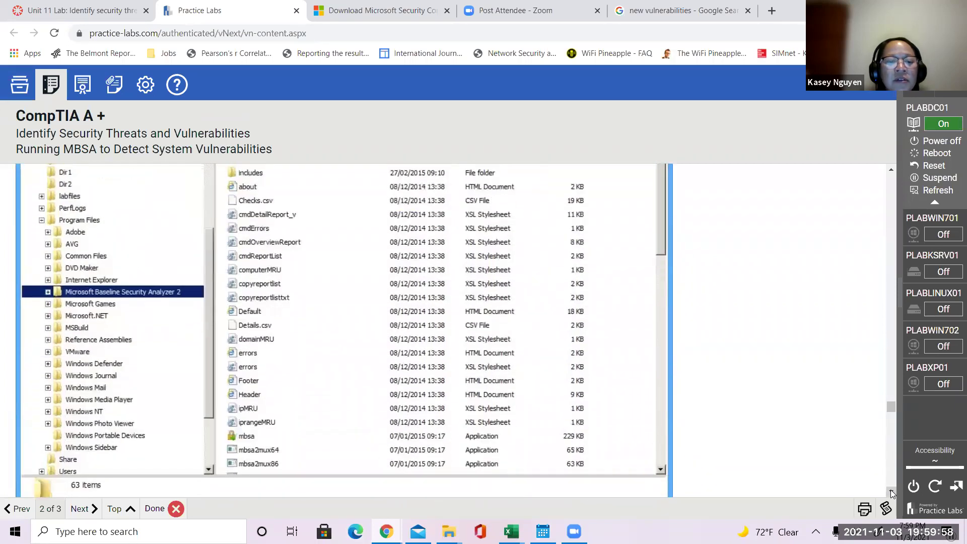
{"action": "scroll", "coordinate": [890, 489], "scroll_direction": "down", "scroll_amount": 1}
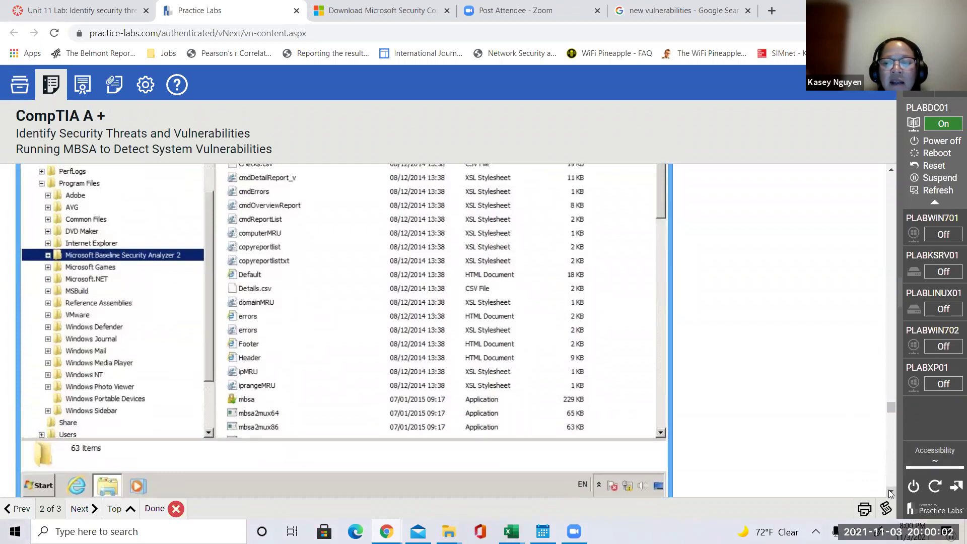
Read Step 3 of Task 3 on entering cmd in the folder's navigation bar
{"action": "scroll", "coordinate": [891, 492], "scroll_direction": "down", "scroll_amount": 6}
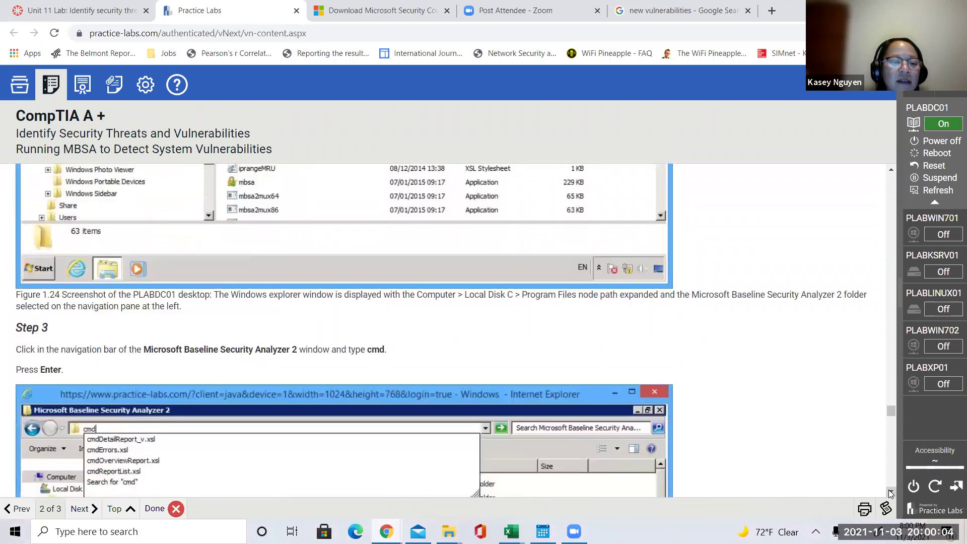
{"action": "scroll", "coordinate": [890, 493], "scroll_direction": "down", "scroll_amount": 2}
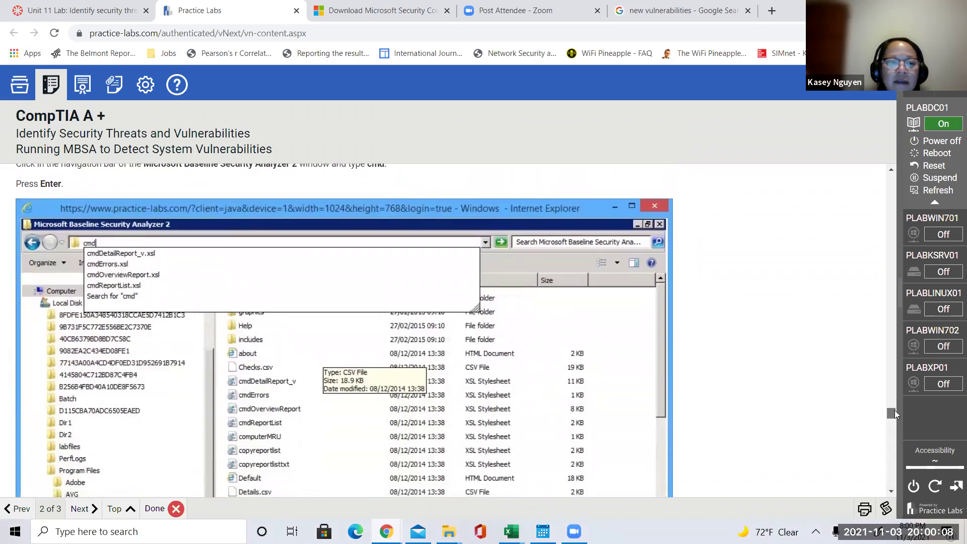
{"action": "scroll", "coordinate": [895, 410], "scroll_direction": "up", "scroll_amount": 1}
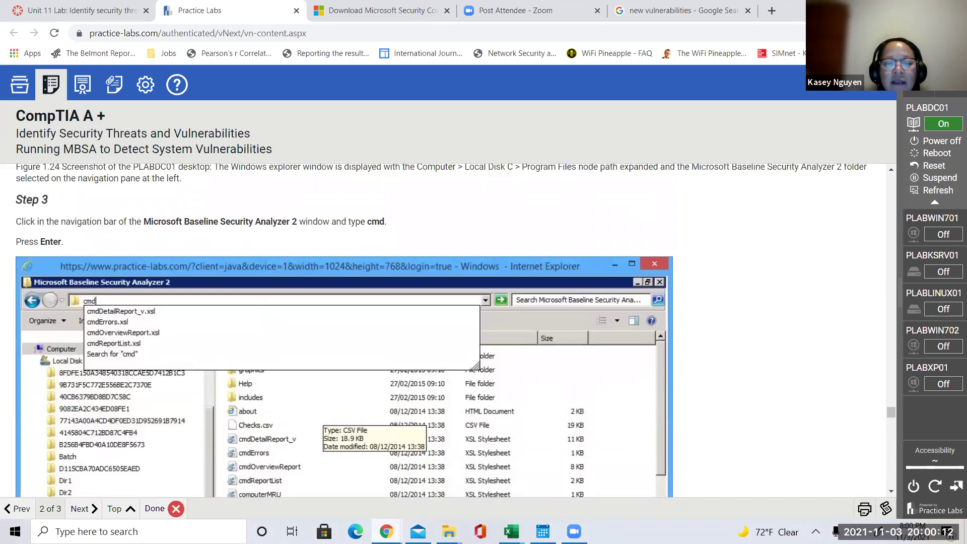
Check the progress of the MBSA scan in the PLABDC01 window, and return to the lab instructions
{"action": "mouse_move", "coordinate": [386, 531]}
{"action": "left_click", "coordinate": [443, 500]}
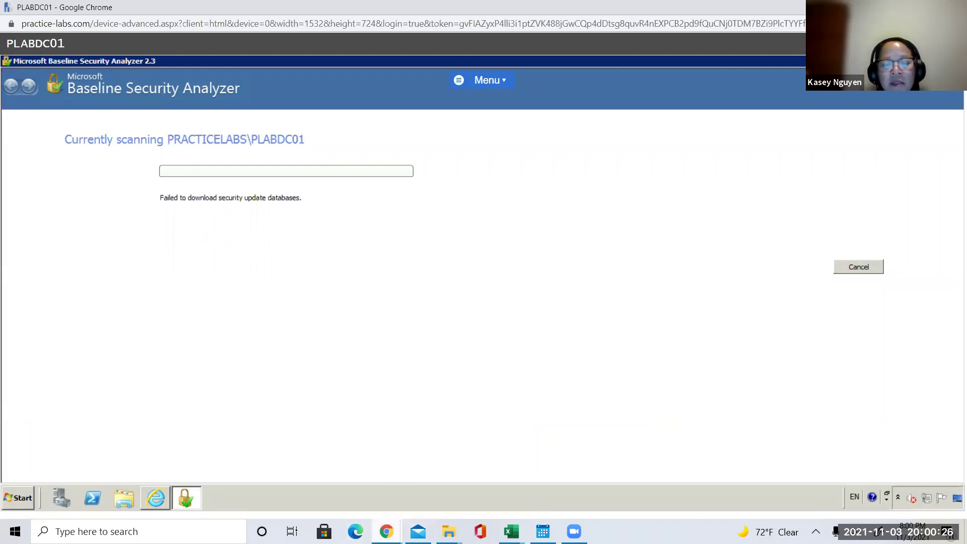
{"action": "left_click", "coordinate": [387, 531]}
{"action": "left_click", "coordinate": [348, 493]}
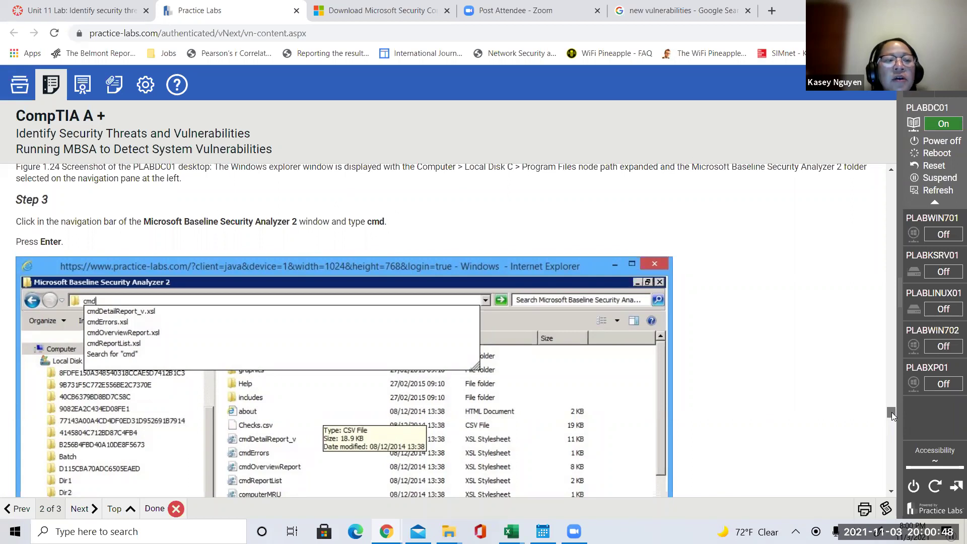
Reread the Step 3 instruction about cmd and look through its sample Explorer screenshot
{"action": "left_click_drag", "start_coordinate": [892, 412], "coordinate": [892, 410]}
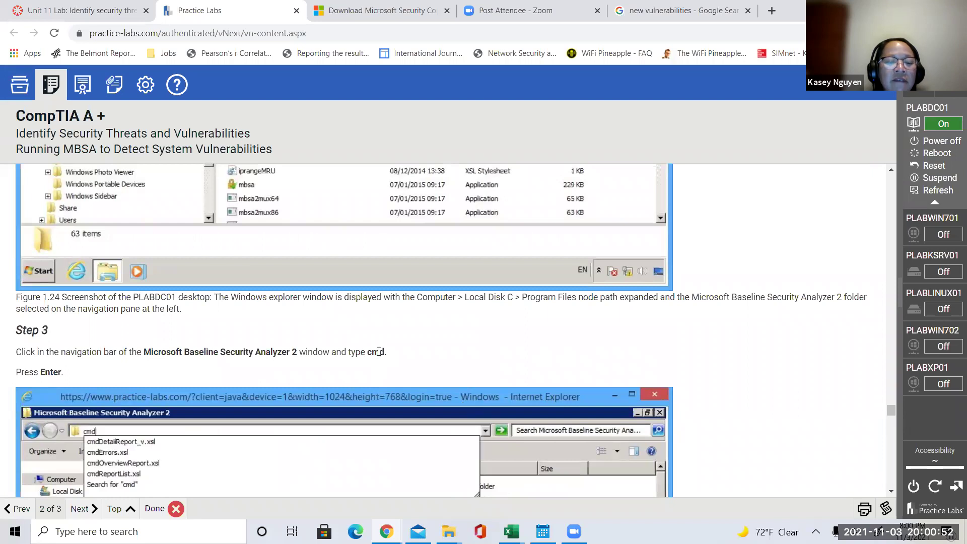
{"action": "left_click", "coordinate": [892, 492]}
{"action": "scroll", "coordinate": [893, 491], "scroll_direction": "down", "scroll_amount": 9}
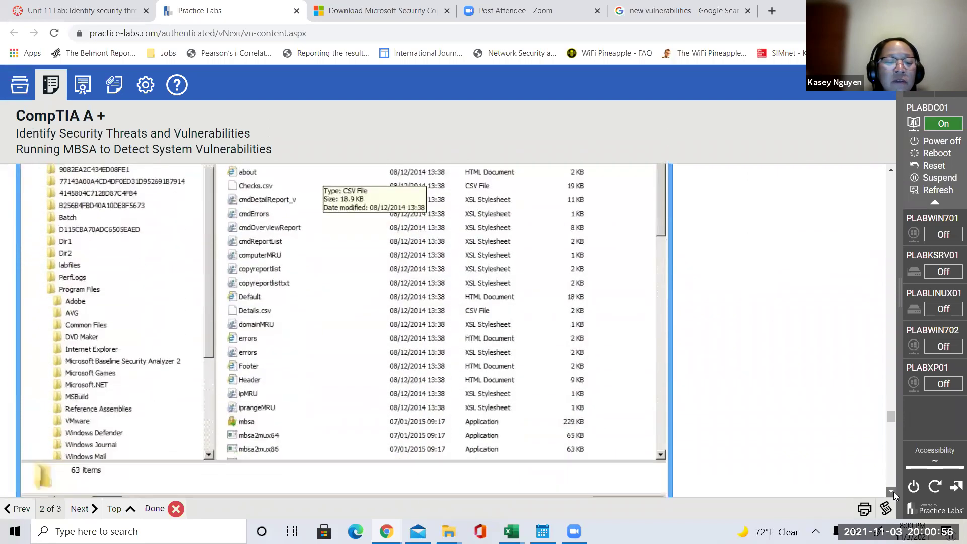
Examine the command prompt's folder path in the instructions, highlighting c:\Program Files\Microsoft Baseline Security Analyzer 2
{"action": "scroll", "coordinate": [893, 491], "scroll_direction": "down", "scroll_amount": 3}
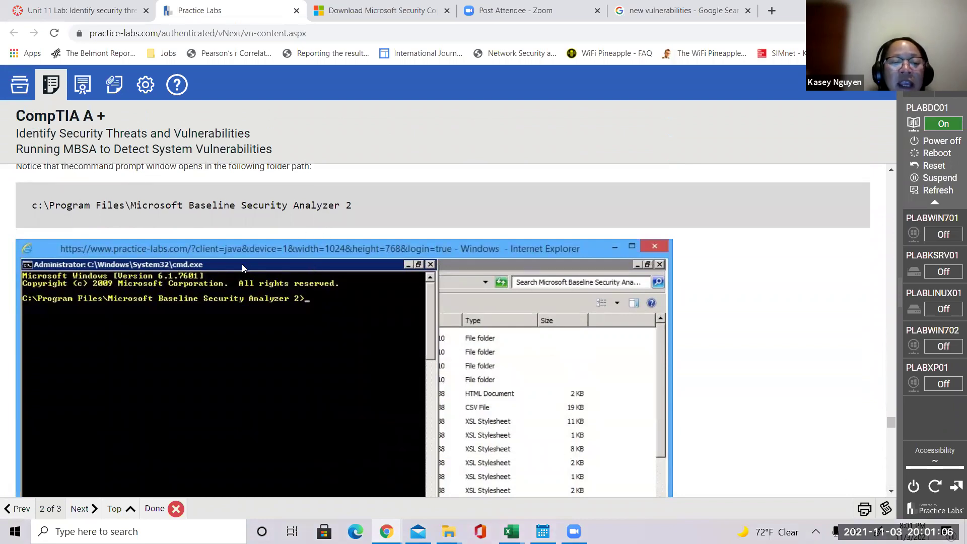
{"action": "left_click_drag", "start_coordinate": [363, 203], "coordinate": [25, 197]}
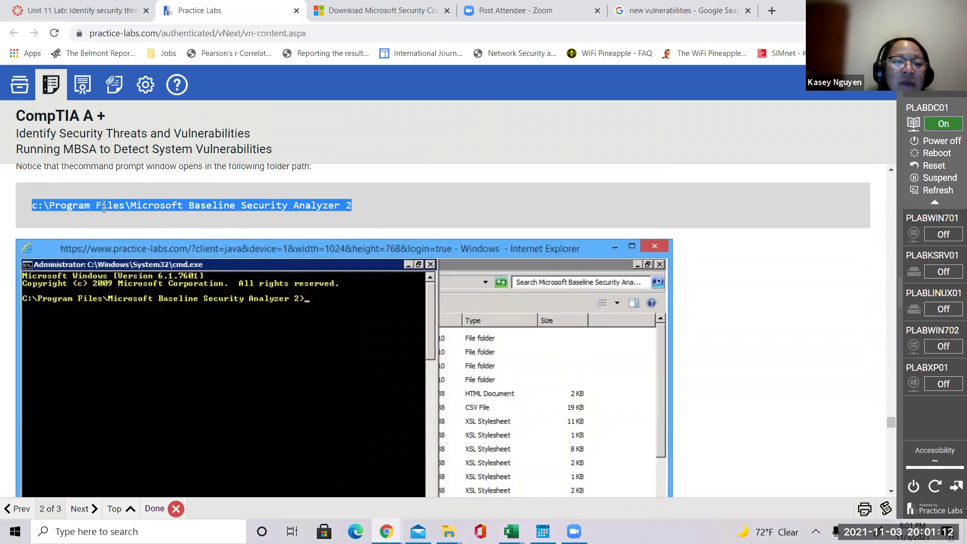
{"action": "left_click", "coordinate": [76, 204]}
{"action": "left_click_drag", "start_coordinate": [35, 203], "coordinate": [364, 220]}
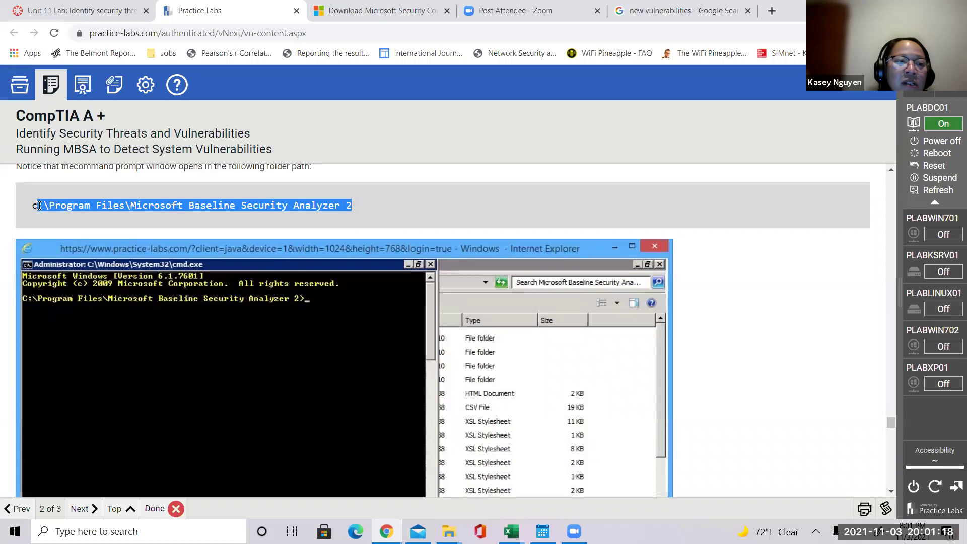
{"action": "left_click", "coordinate": [84, 206]}
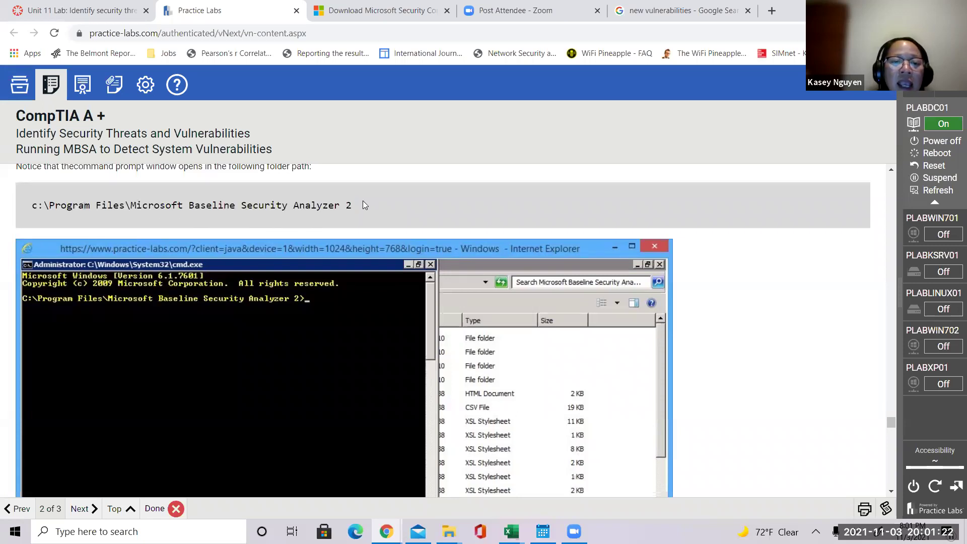
{"action": "left_click_drag", "start_coordinate": [364, 204], "coordinate": [32, 204]}
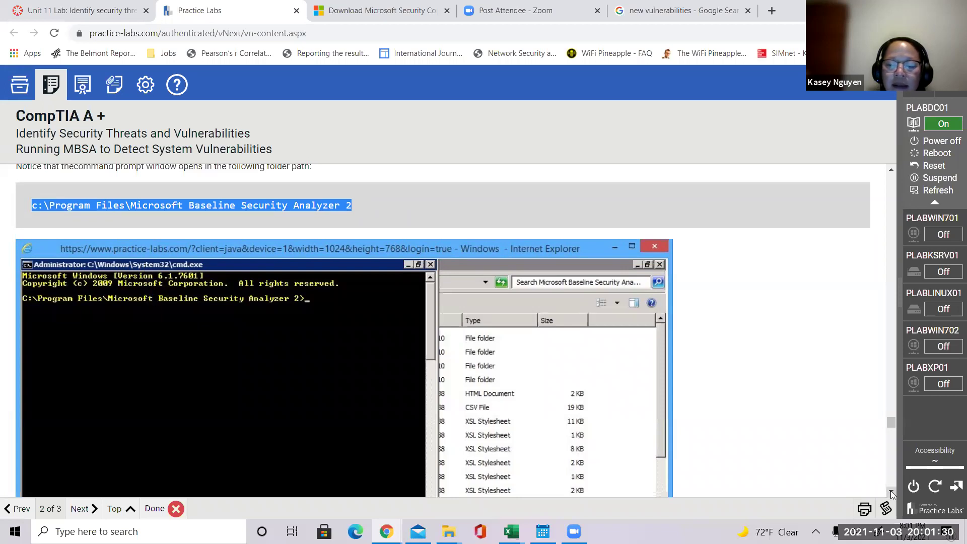
Read the instructions for the mbsacli /? help command and study the parameter list in the sample output
{"action": "scroll", "coordinate": [890, 491], "scroll_direction": "down", "scroll_amount": 8}
{"action": "scroll", "coordinate": [890, 491], "scroll_direction": "down", "scroll_amount": 4}
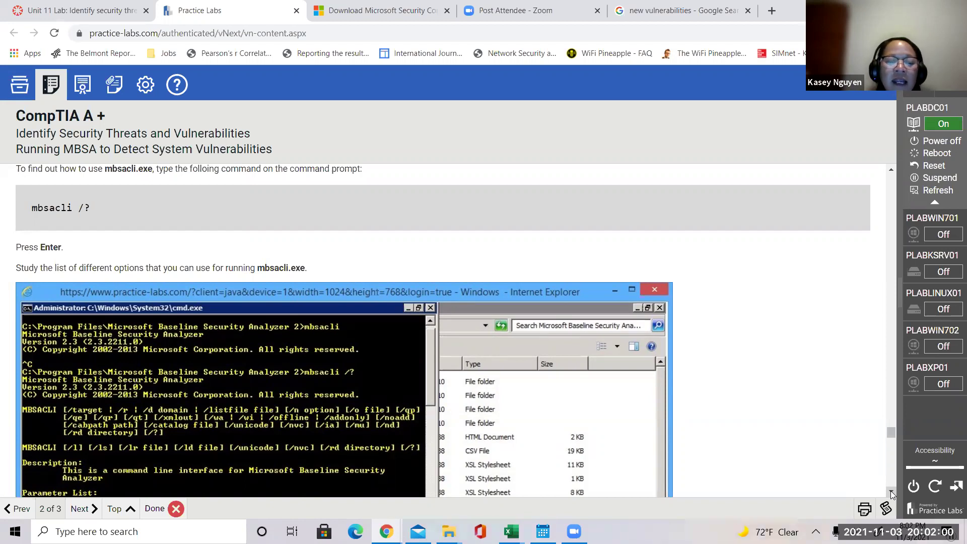
{"action": "scroll", "coordinate": [891, 490], "scroll_direction": "down", "scroll_amount": 3}
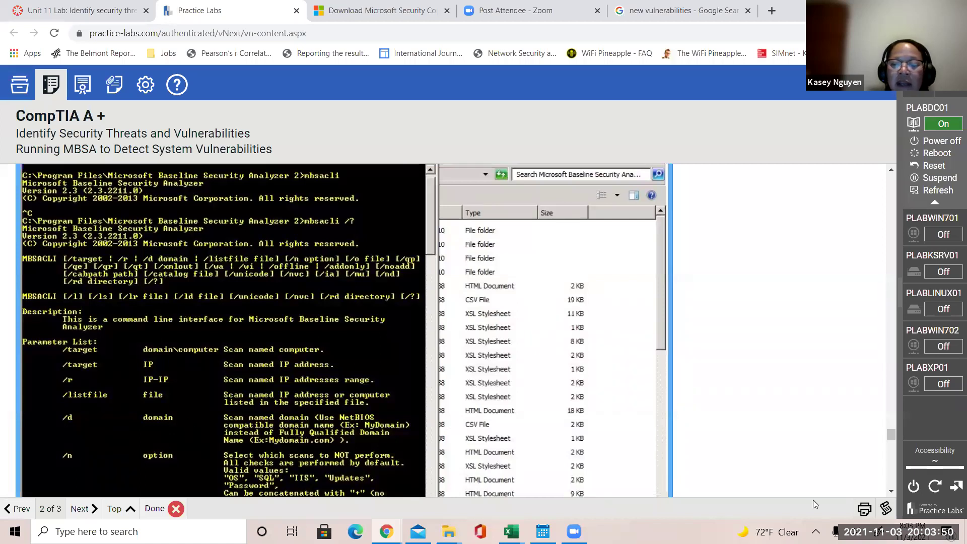
{"action": "scroll", "coordinate": [887, 493], "scroll_direction": "down", "scroll_amount": 3}
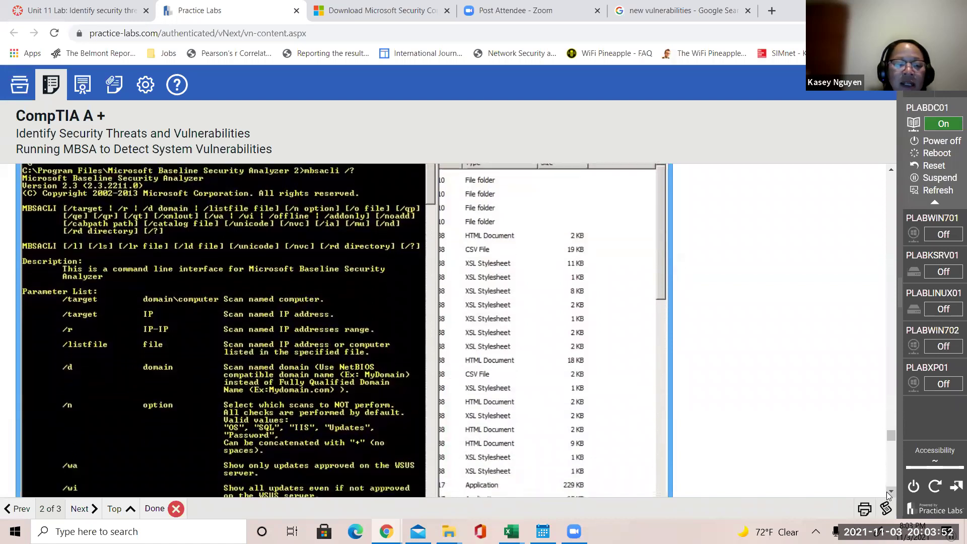
{"action": "scroll", "coordinate": [888, 493], "scroll_direction": "down", "scroll_amount": 1}
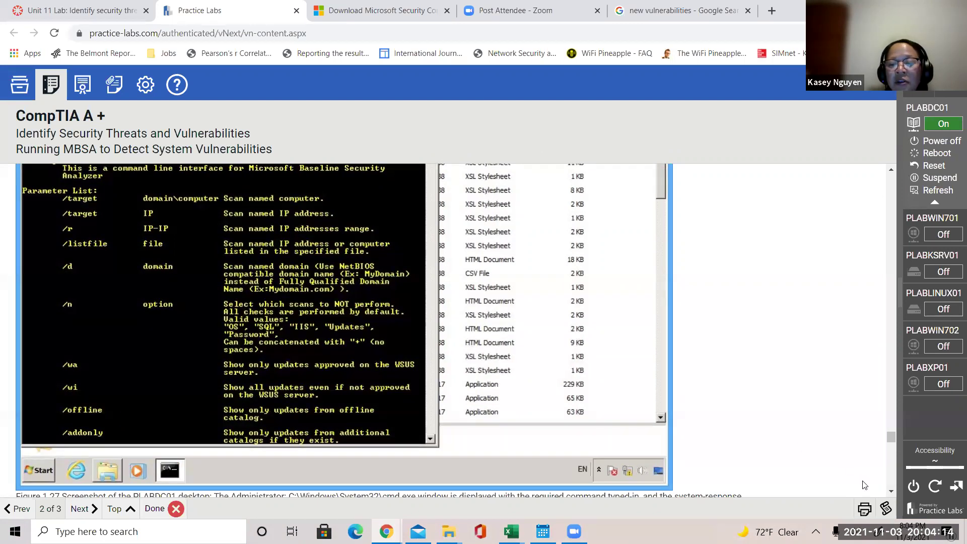
Read Step 6 and its sample output, highlighting the command mbsacli /target 192.168.0.1 > reports.txt and its target IP address
{"action": "left_click", "coordinate": [892, 491]}
{"action": "scroll", "coordinate": [892, 491], "scroll_direction": "down", "scroll_amount": 4}
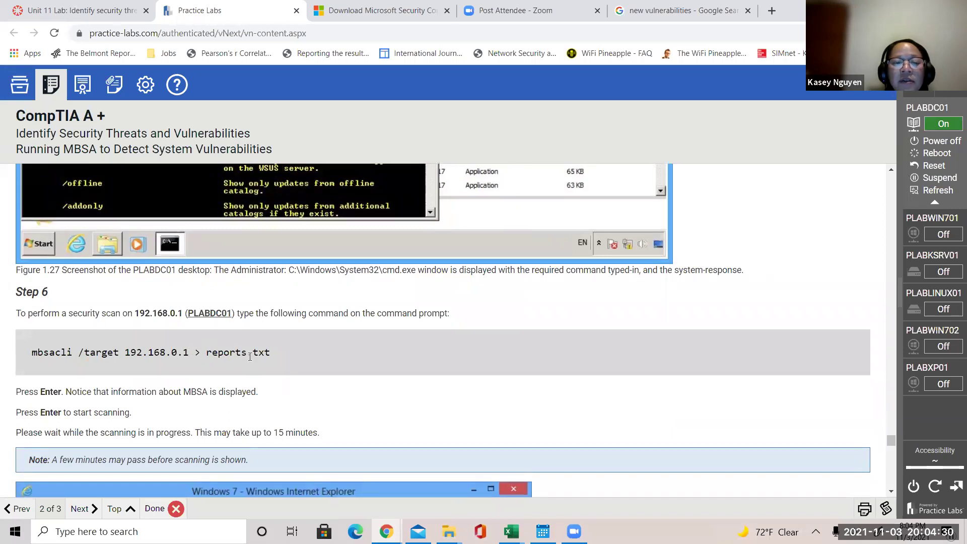
{"action": "left_click_drag", "start_coordinate": [270, 355], "coordinate": [17, 351]}
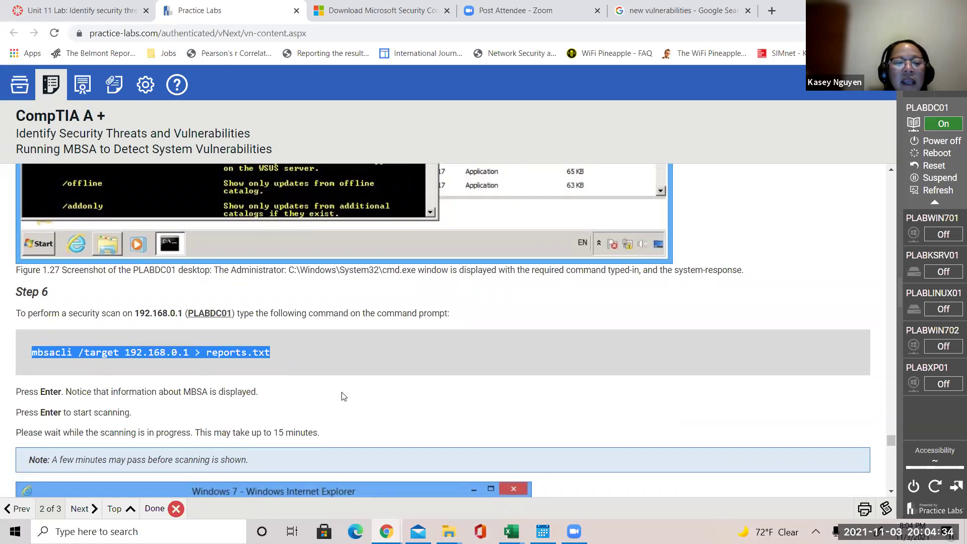
{"action": "left_click", "coordinate": [318, 345]}
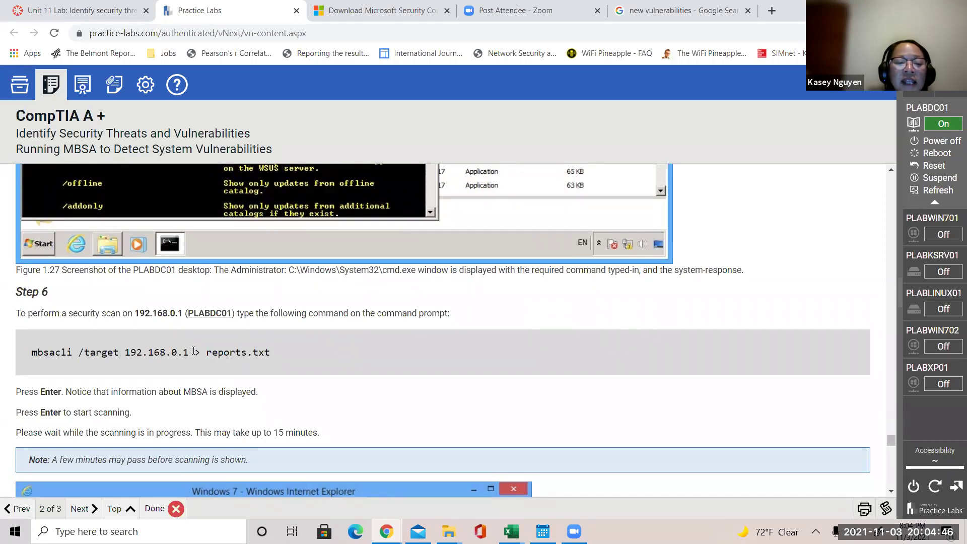
{"action": "left_click_drag", "start_coordinate": [194, 352], "coordinate": [124, 352]}
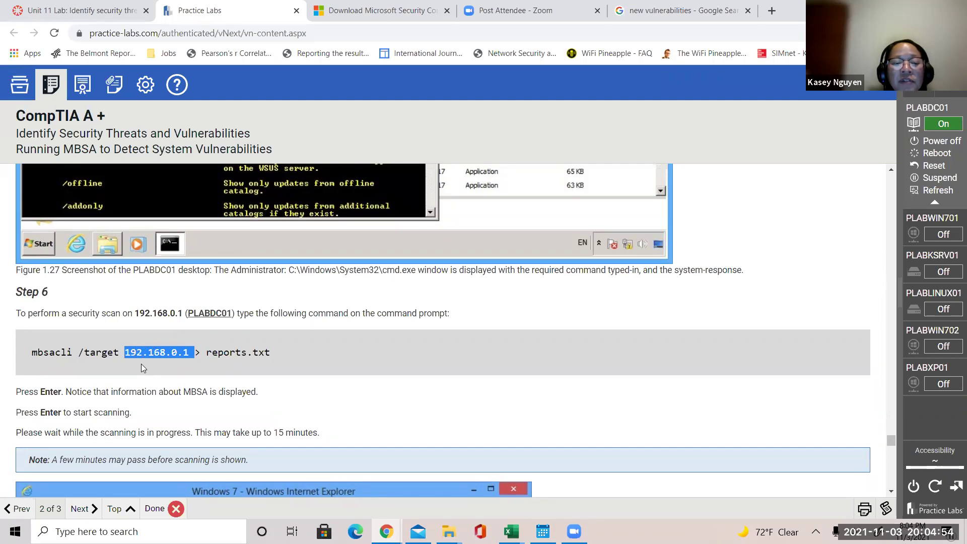
{"action": "left_click", "coordinate": [283, 354]}
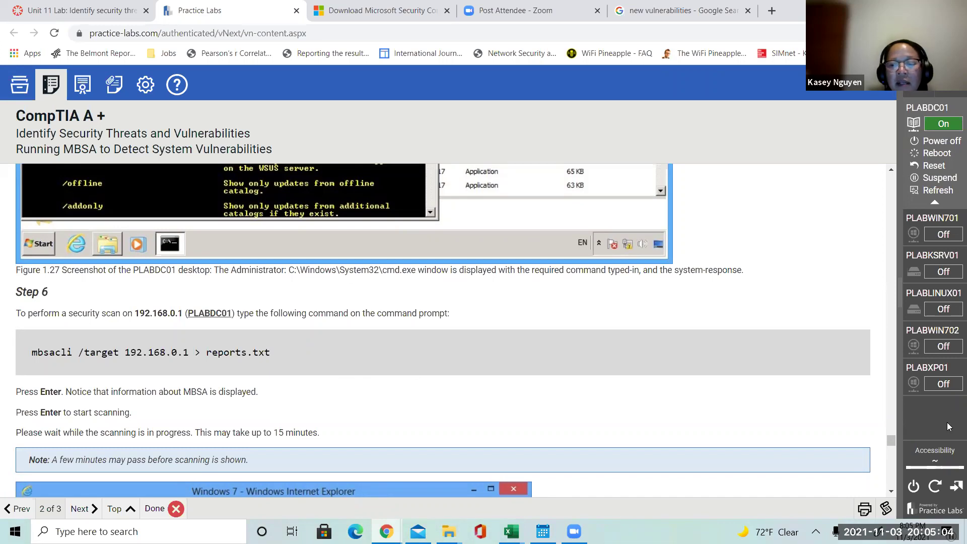
{"action": "scroll", "coordinate": [891, 491], "scroll_direction": "down", "scroll_amount": 3}
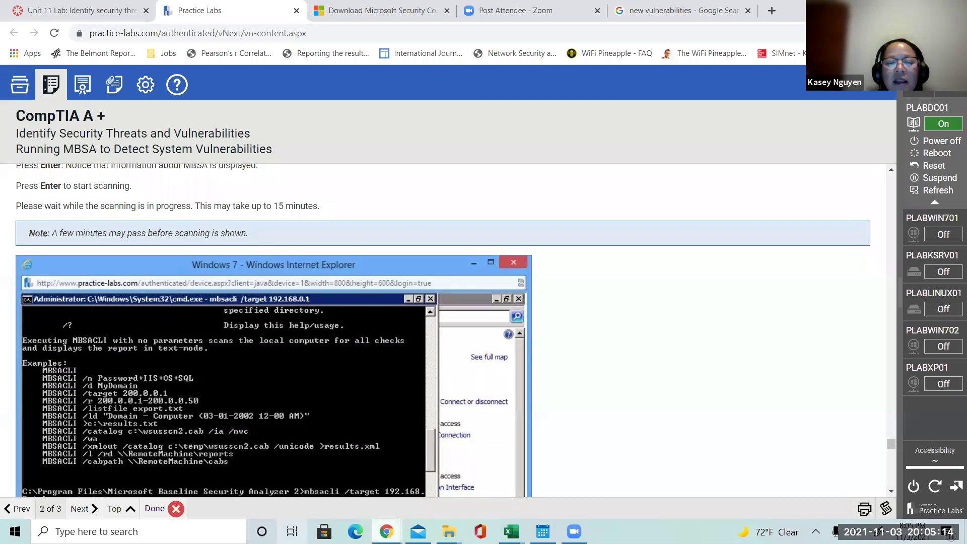
{"action": "mouse_move", "coordinate": [386, 529]}
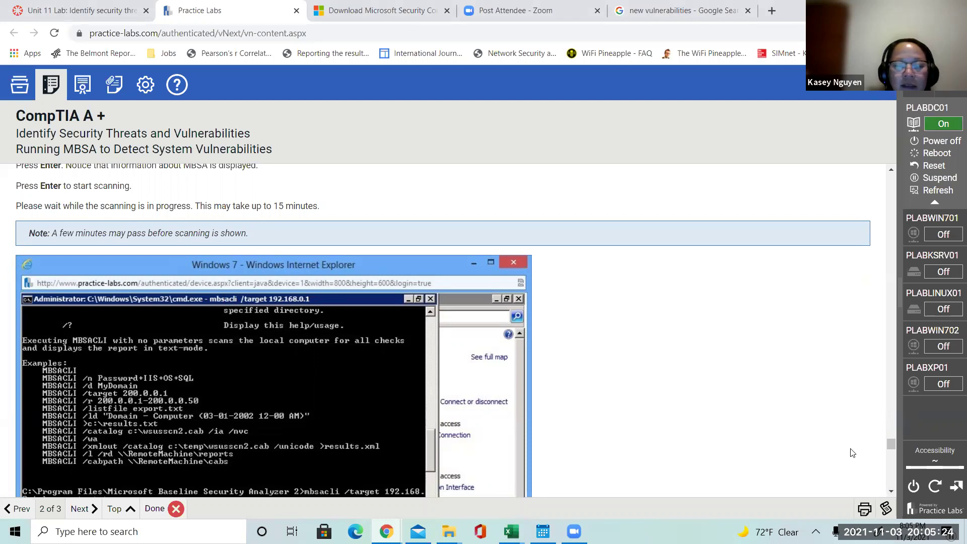
Read the rest of Step 6's sample scan output and the Step 7 instructions on the completed command-line scan
{"action": "left_click_drag", "start_coordinate": [892, 442], "coordinate": [892, 445]}
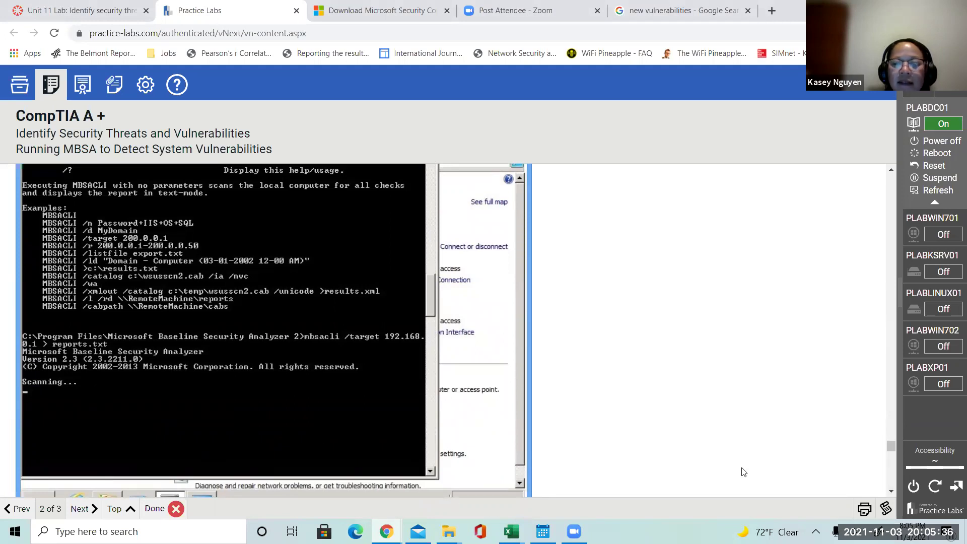
{"action": "left_click", "coordinate": [890, 494]}
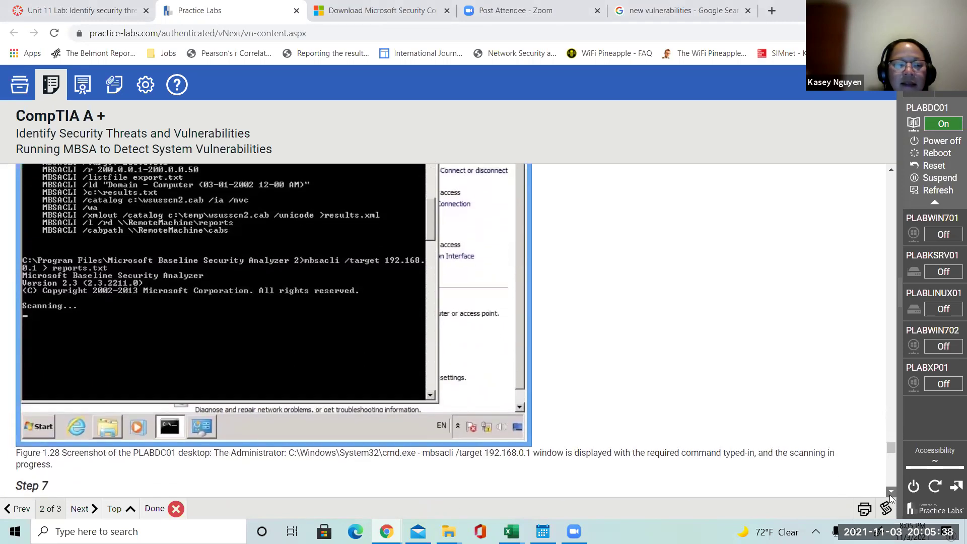
{"action": "left_click", "coordinate": [890, 495]}
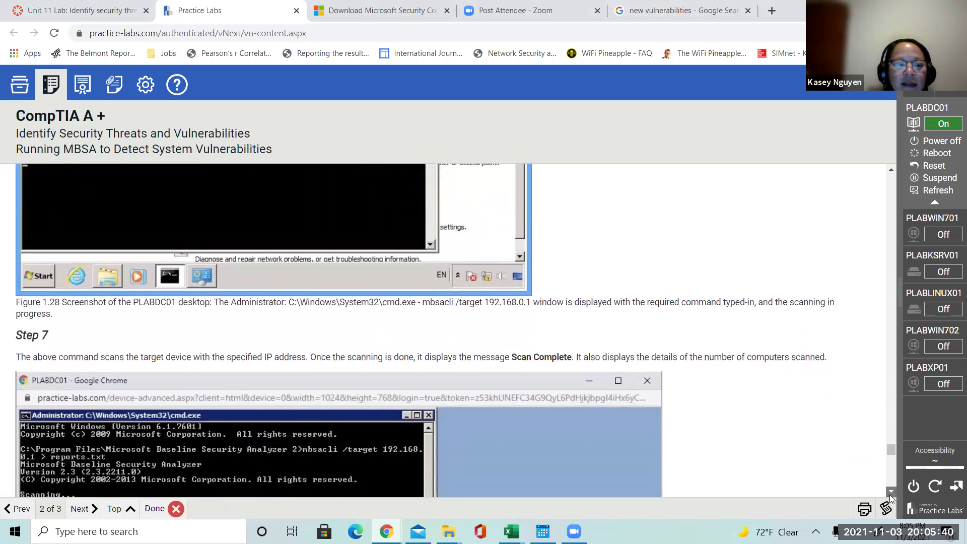
{"action": "left_click", "coordinate": [889, 494]}
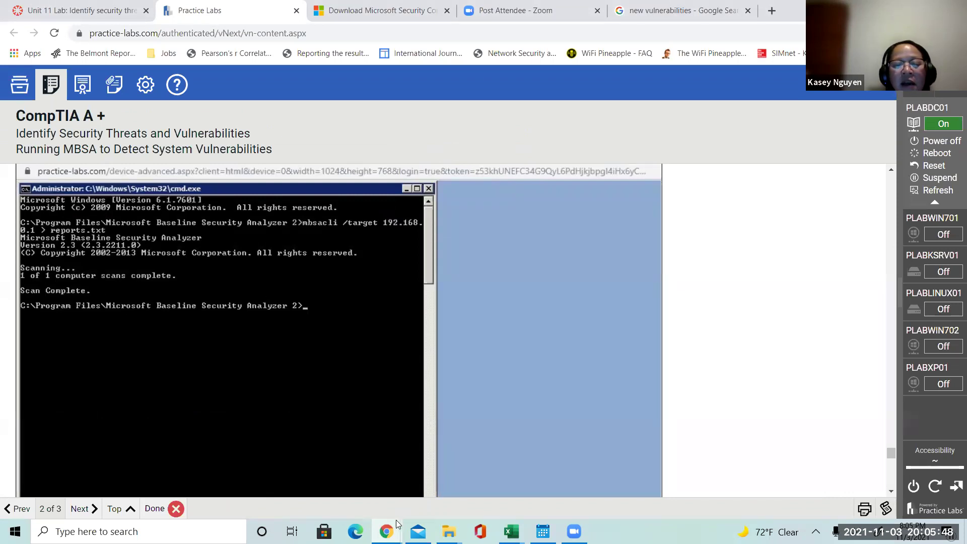
Switch to the PLABDC01 remote desktop, restore the Microsoft Baseline Security Analyzer window to a smaller size, and close it
{"action": "left_click", "coordinate": [443, 463]}
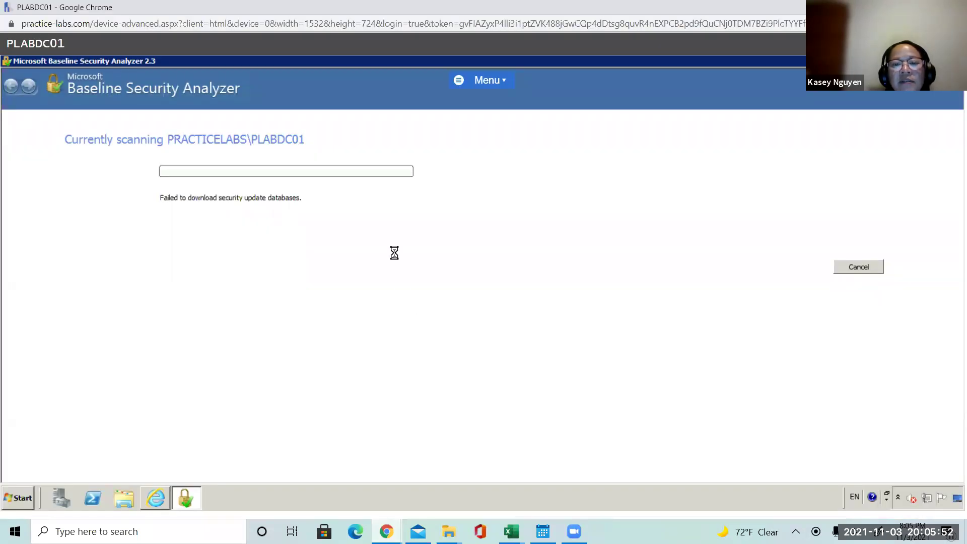
{"action": "double_click", "coordinate": [543, 62]}
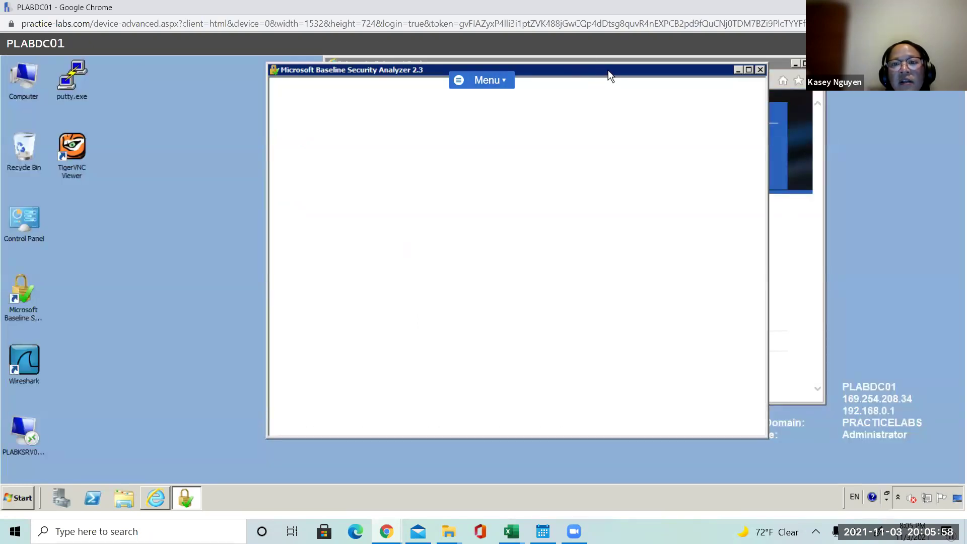
{"action": "left_click_drag", "start_coordinate": [609, 70], "coordinate": [545, 87]}
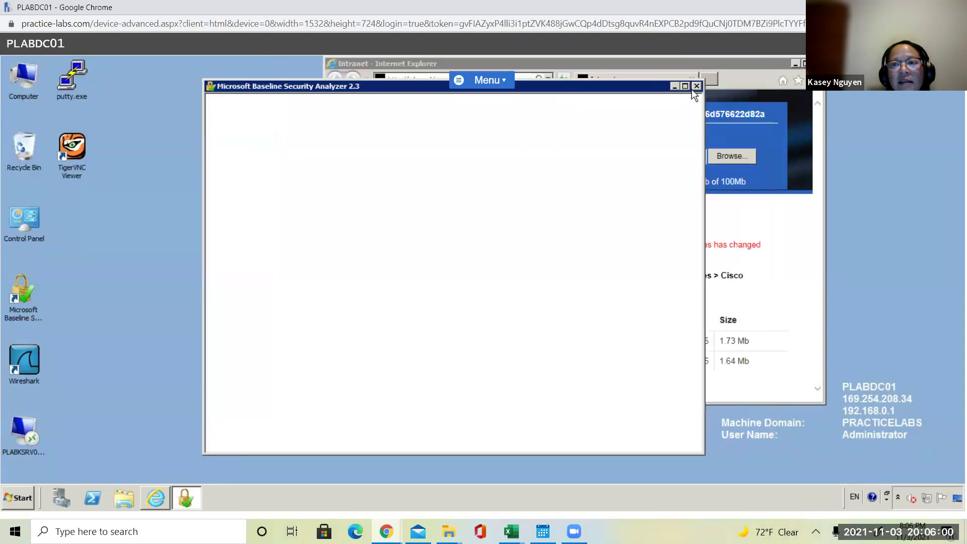
{"action": "left_click", "coordinate": [505, 81]}
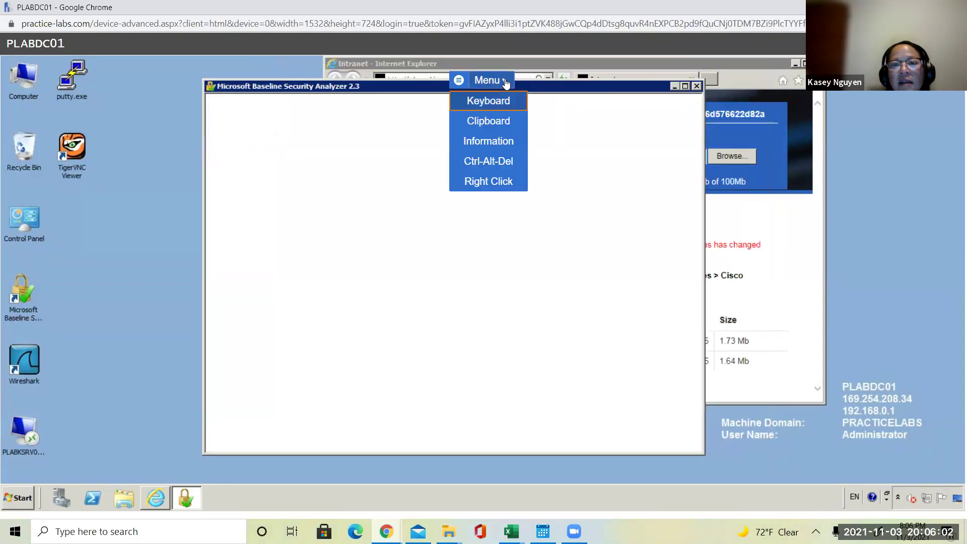
{"action": "left_click", "coordinate": [697, 86]}
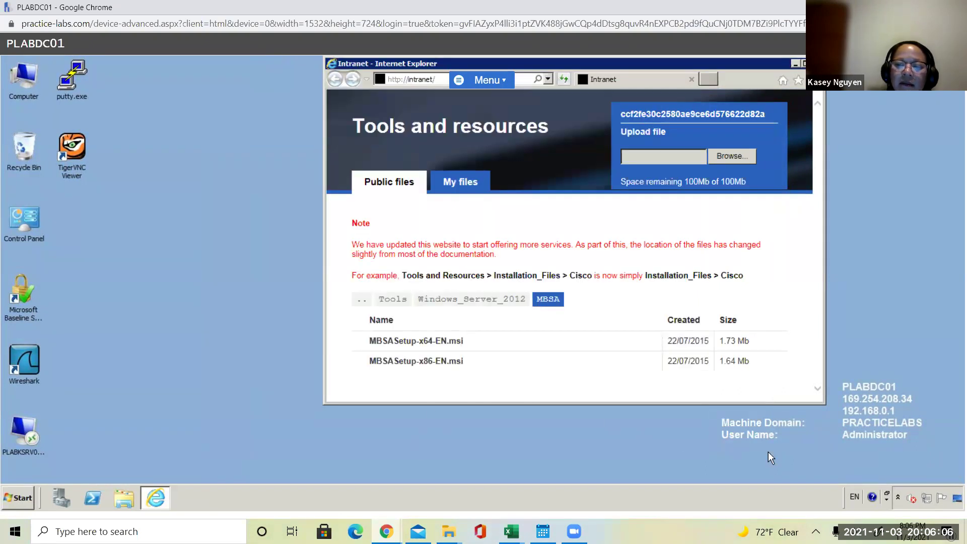
{"action": "left_click", "coordinate": [210, 397]}
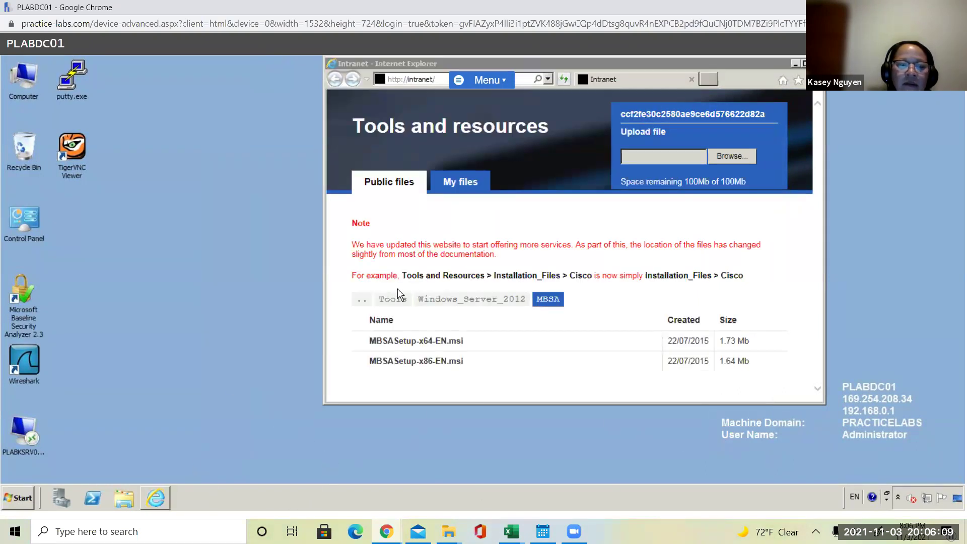
Relaunch Microsoft Baseline Security Analyzer and start a single-computer scan of PRACTICELABS\PLABDC01 with the default options
{"action": "double_click", "coordinate": [30, 291]}
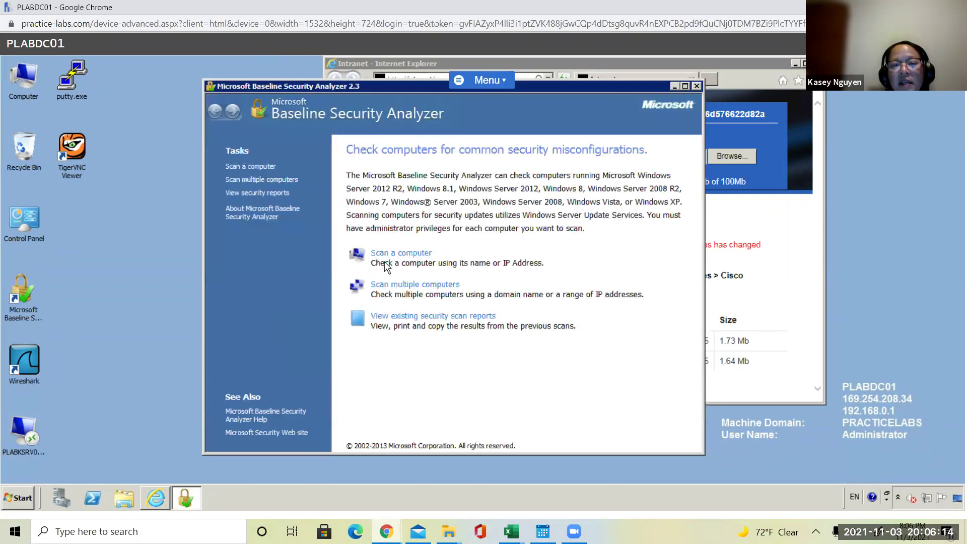
{"action": "left_click", "coordinate": [393, 254]}
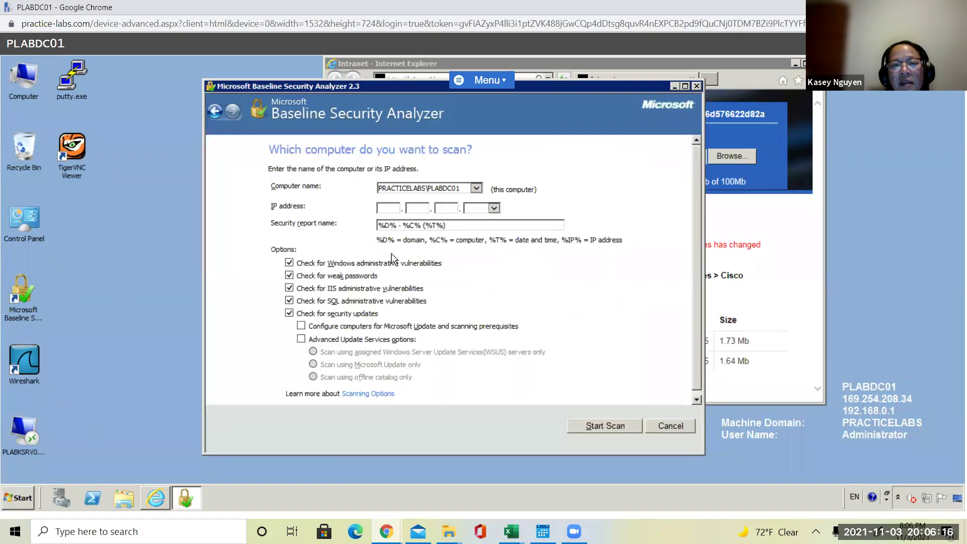
{"action": "left_click", "coordinate": [588, 423]}
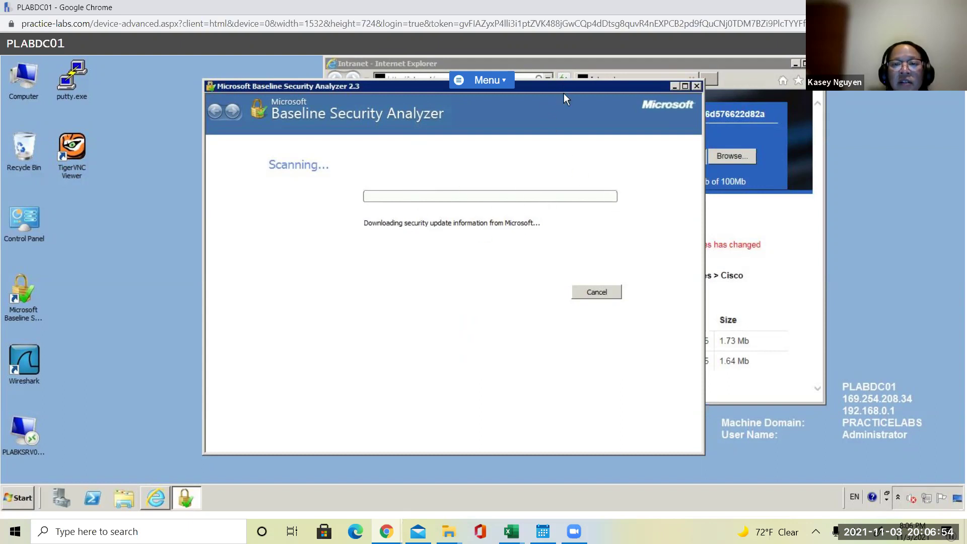
{"action": "left_click_drag", "start_coordinate": [564, 89], "coordinate": [552, 97]}
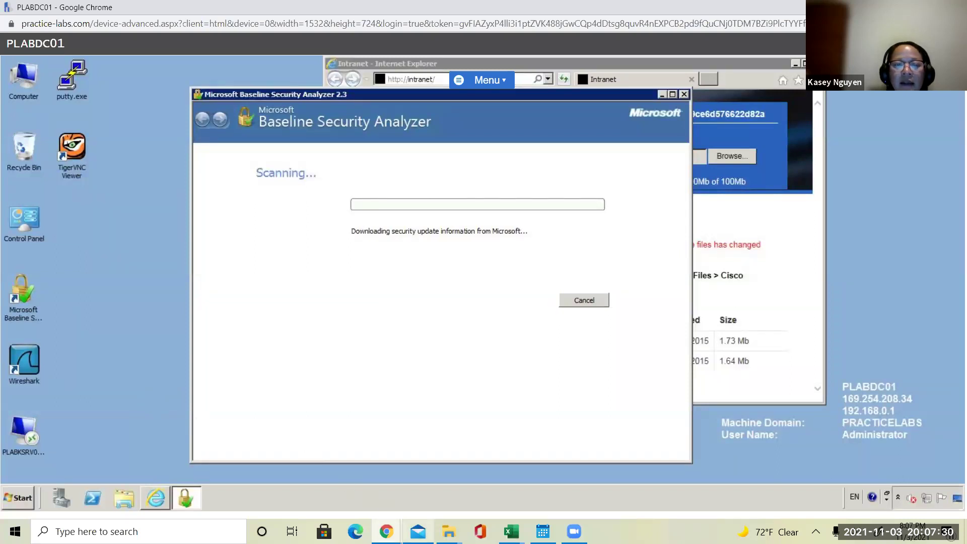
Return to the Practice Labs instructions and read the notepad reports.txt command, highlighting the program name and the file name
{"action": "left_click", "coordinate": [387, 531]}
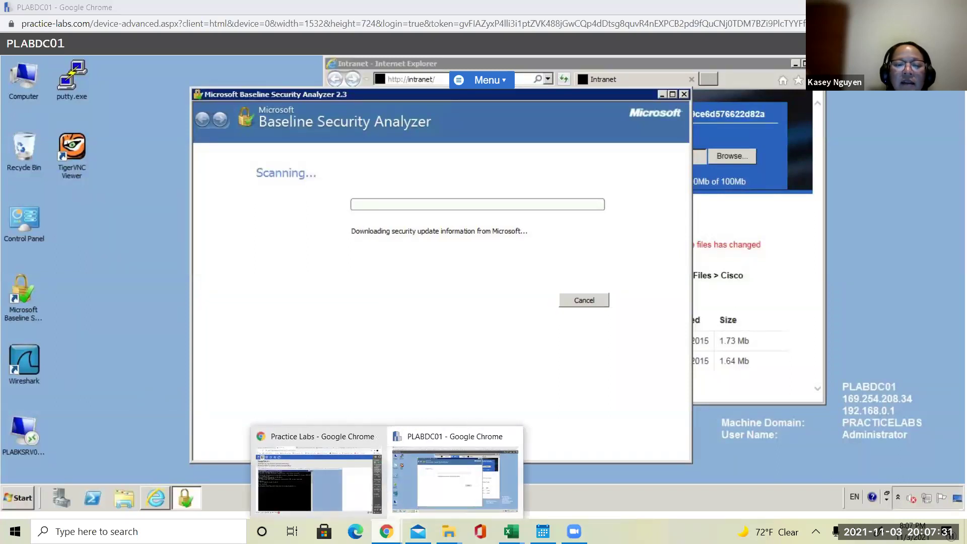
{"action": "left_click", "coordinate": [338, 510]}
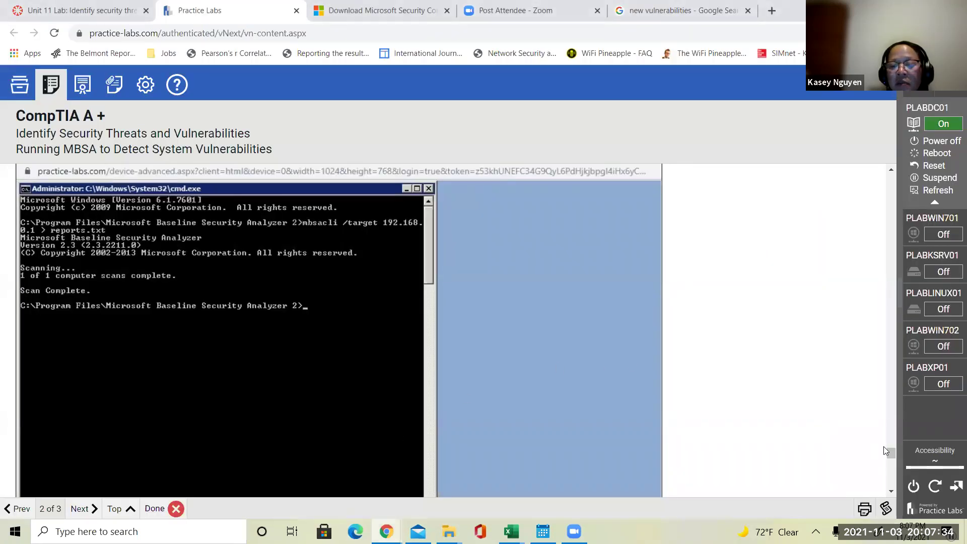
{"action": "left_click_drag", "start_coordinate": [893, 451], "coordinate": [893, 460]}
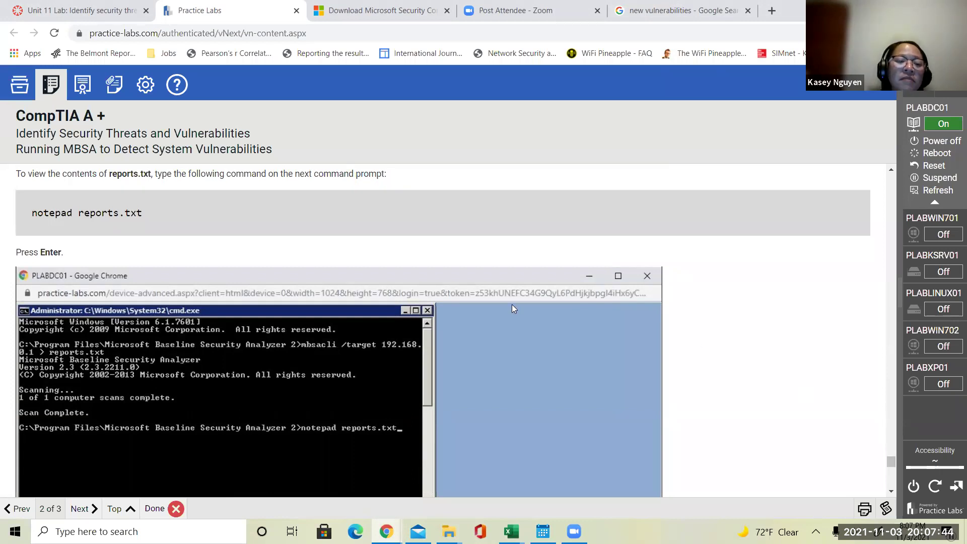
{"action": "left_click_drag", "start_coordinate": [33, 212], "coordinate": [76, 211]}
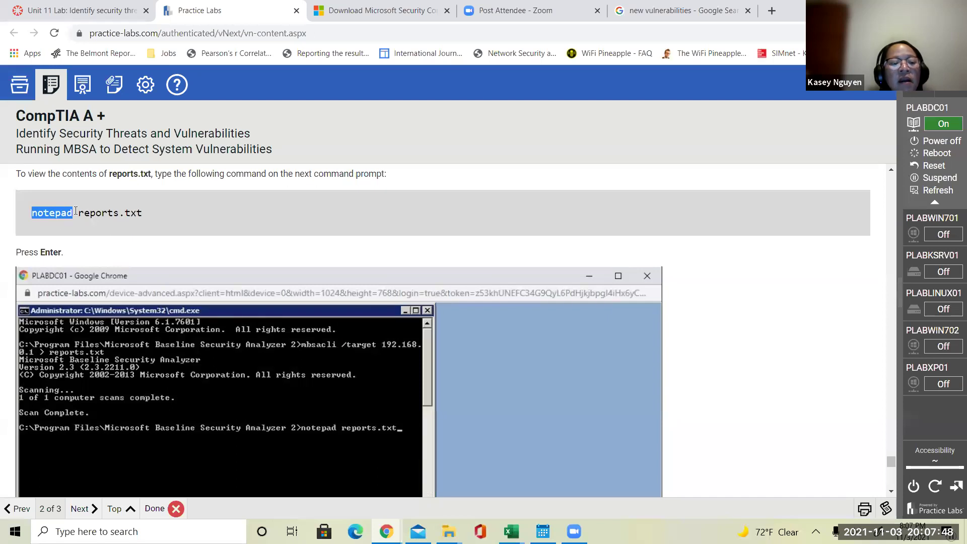
{"action": "left_click", "coordinate": [33, 212]}
{"action": "left_click_drag", "start_coordinate": [32, 213], "coordinate": [74, 214]}
{"action": "left_click", "coordinate": [153, 213]}
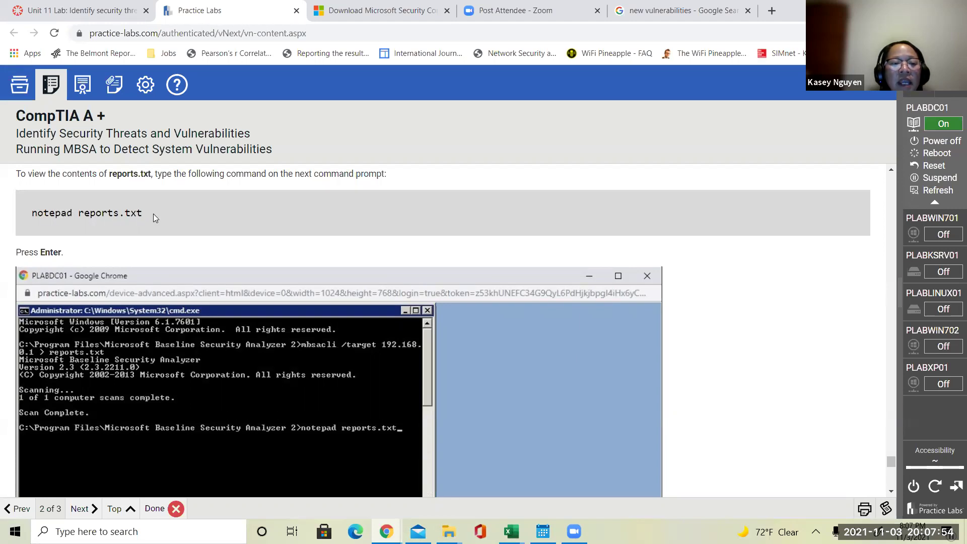
{"action": "left_click_drag", "start_coordinate": [153, 213], "coordinate": [79, 213]}
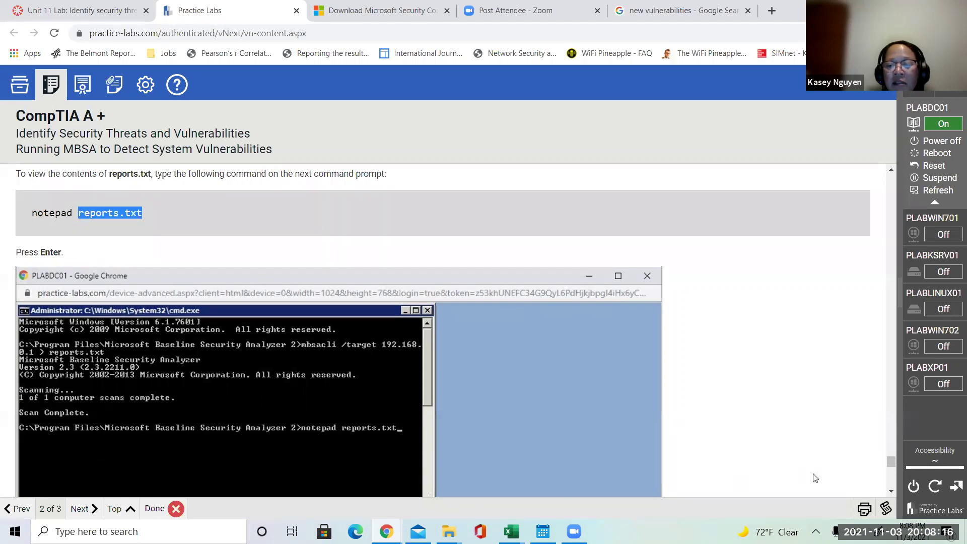
Read the Step 9 instructions on reviewing the reports file in Notepad for missing updates on 192.168.0.1
{"action": "left_click", "coordinate": [890, 491]}
{"action": "left_click", "coordinate": [889, 491]}
{"action": "left_click", "coordinate": [890, 490]}
{"action": "left_click", "coordinate": [889, 491]}
{"action": "left_click", "coordinate": [889, 491]}
{"action": "left_click", "coordinate": [889, 491]}
{"action": "left_click", "coordinate": [889, 490]}
{"action": "left_click", "coordinate": [890, 490]}
{"action": "left_click", "coordinate": [889, 490]}
{"action": "left_click", "coordinate": [889, 491]}
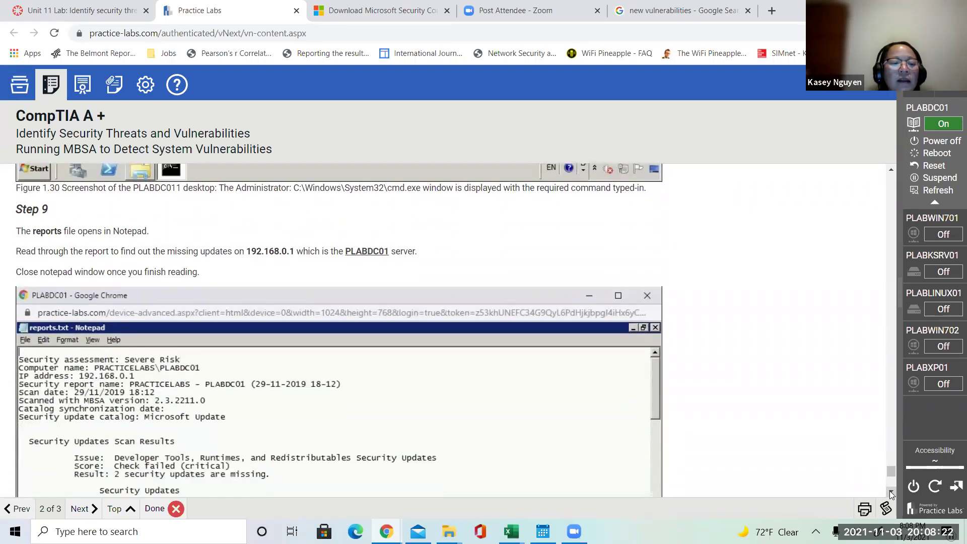
{"action": "left_click", "coordinate": [889, 490]}
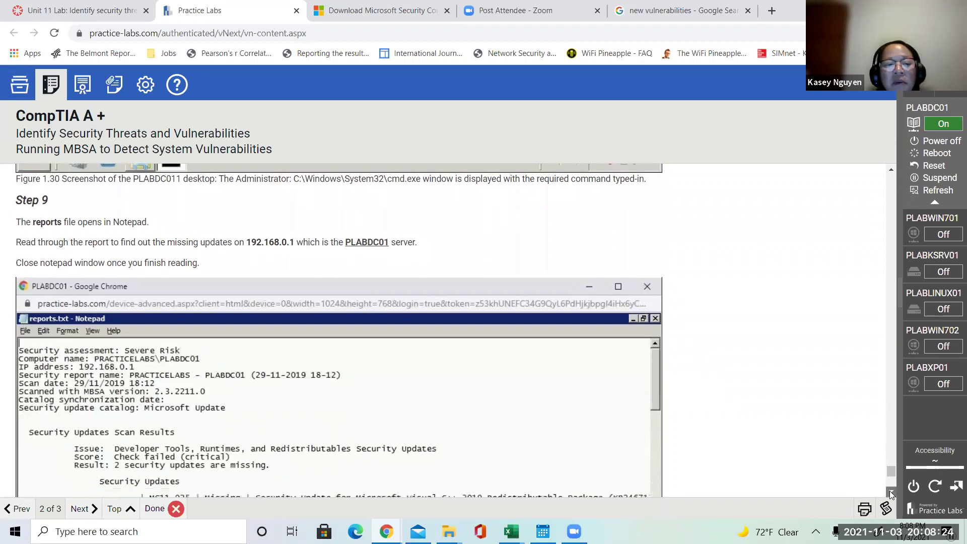
Study the security update results in the sample reports.txt output, continuing down to the task for taking a PLABDC01 screenshot
{"action": "left_click", "coordinate": [889, 490]}
{"action": "left_click", "coordinate": [889, 491]}
{"action": "scroll", "coordinate": [891, 494], "scroll_direction": "down", "scroll_amount": 2}
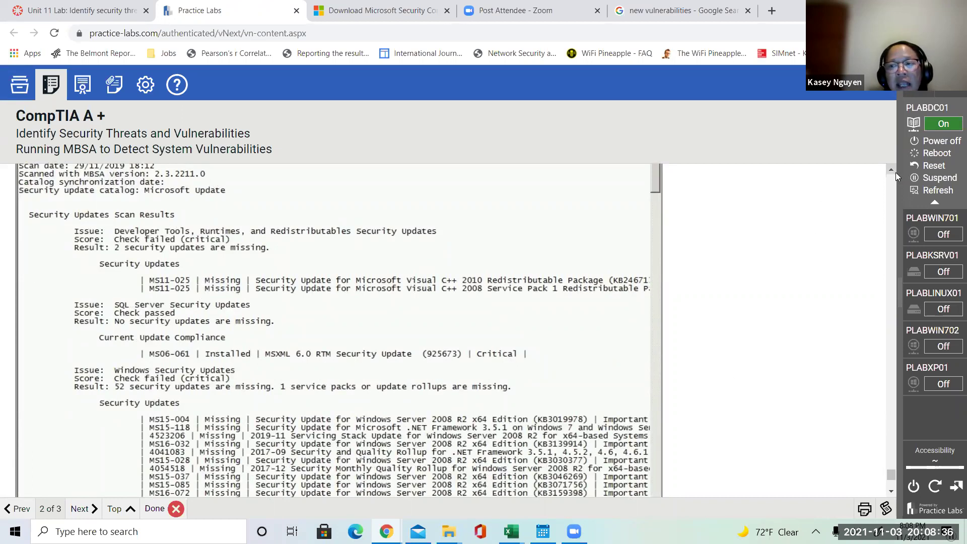
{"action": "scroll", "coordinate": [896, 172], "scroll_direction": "up", "scroll_amount": 1}
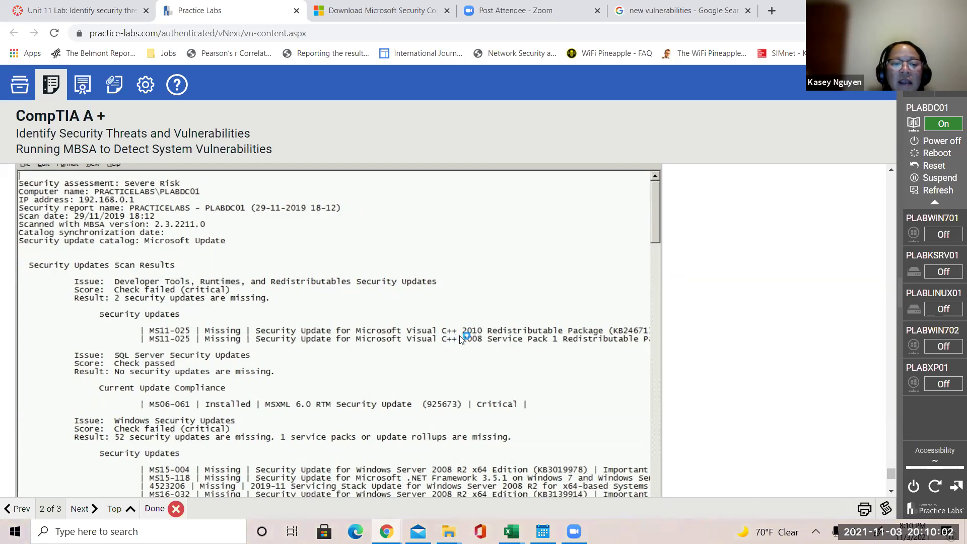
{"action": "left_click", "coordinate": [890, 492]}
{"action": "scroll", "coordinate": [890, 491], "scroll_direction": "down", "scroll_amount": 5}
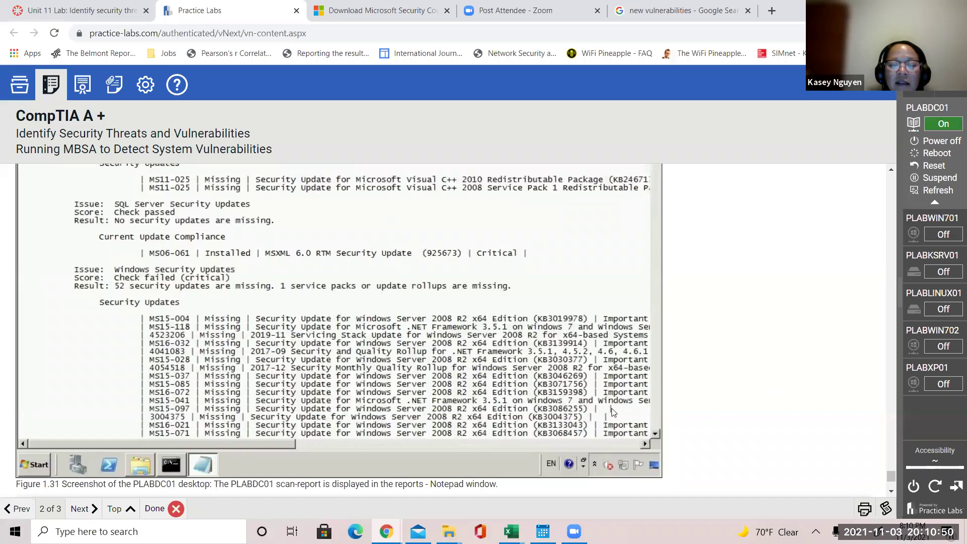
{"action": "left_click", "coordinate": [891, 491]}
{"action": "left_click", "coordinate": [891, 492]}
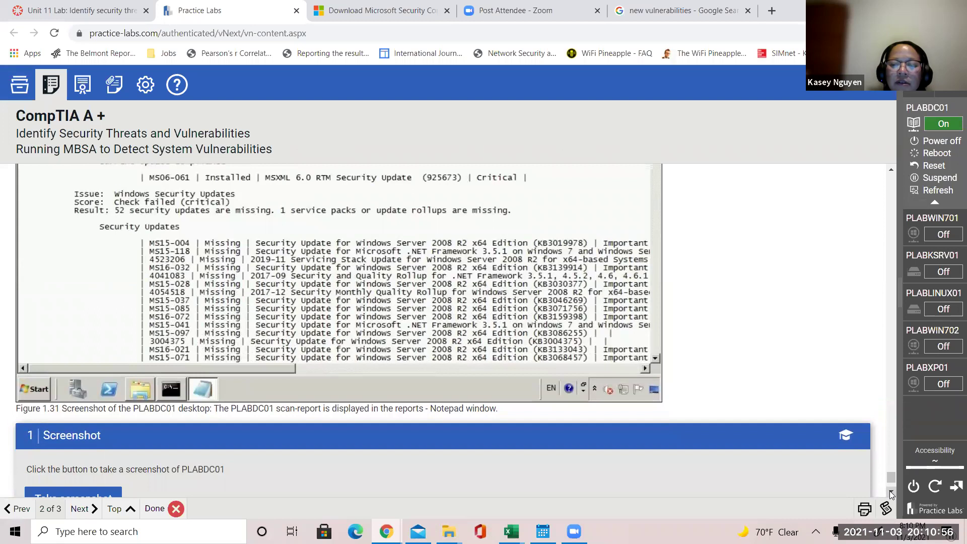
{"action": "scroll", "coordinate": [891, 493], "scroll_direction": "down", "scroll_amount": 1}
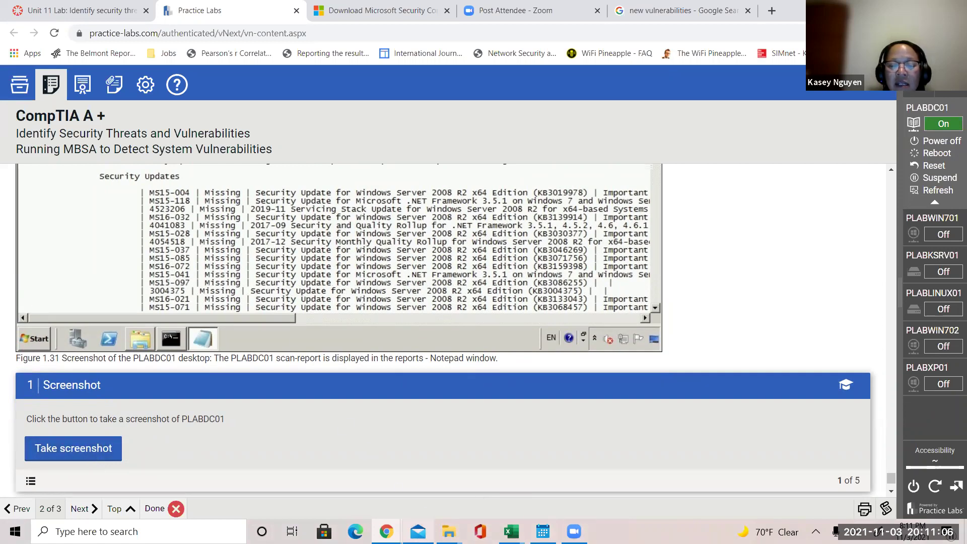
Check the progress of the MBSA scan on the PLABDC01 desktop, then return to the Practice Labs instructions
{"action": "mouse_move", "coordinate": [386, 531]}
{"action": "left_click", "coordinate": [461, 476]}
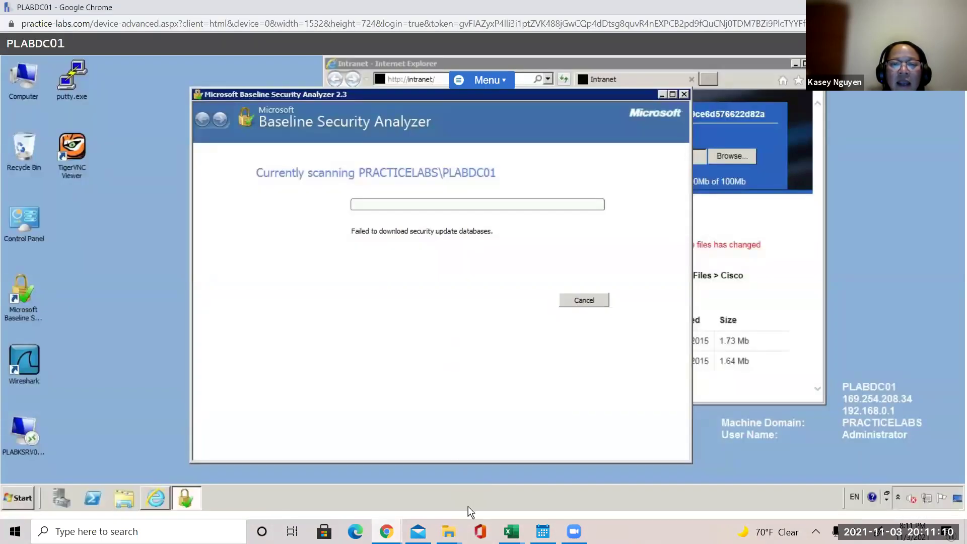
{"action": "mouse_move", "coordinate": [546, 528]}
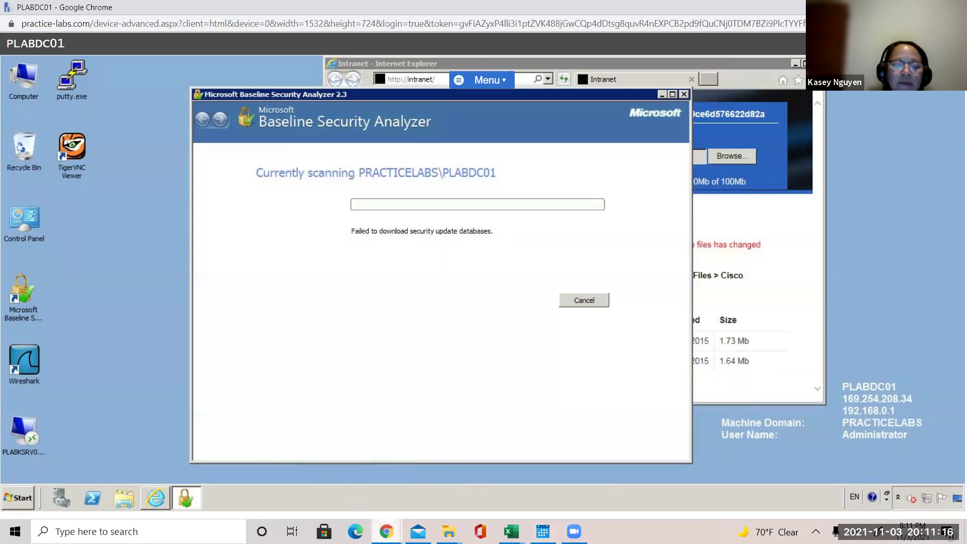
{"action": "left_click", "coordinate": [386, 532]}
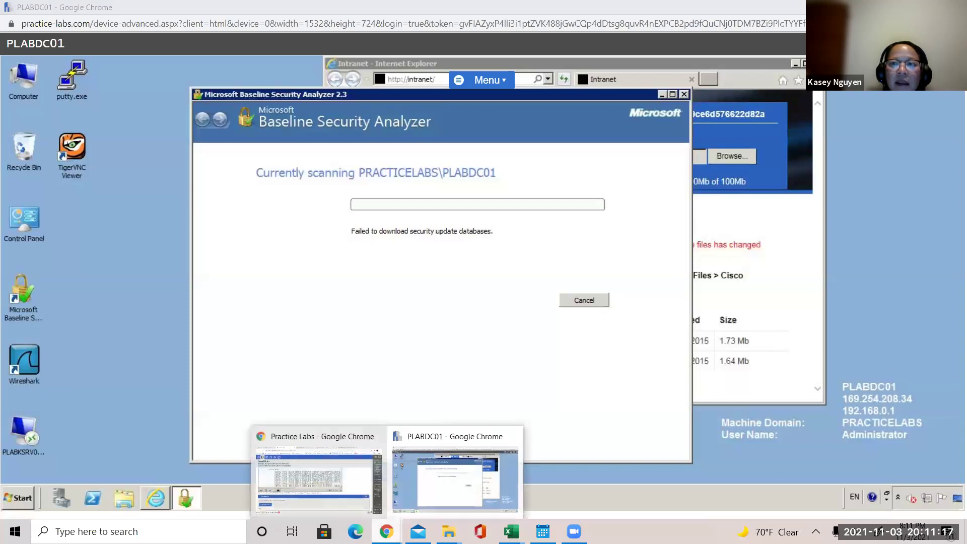
{"action": "left_click", "coordinate": [321, 492]}
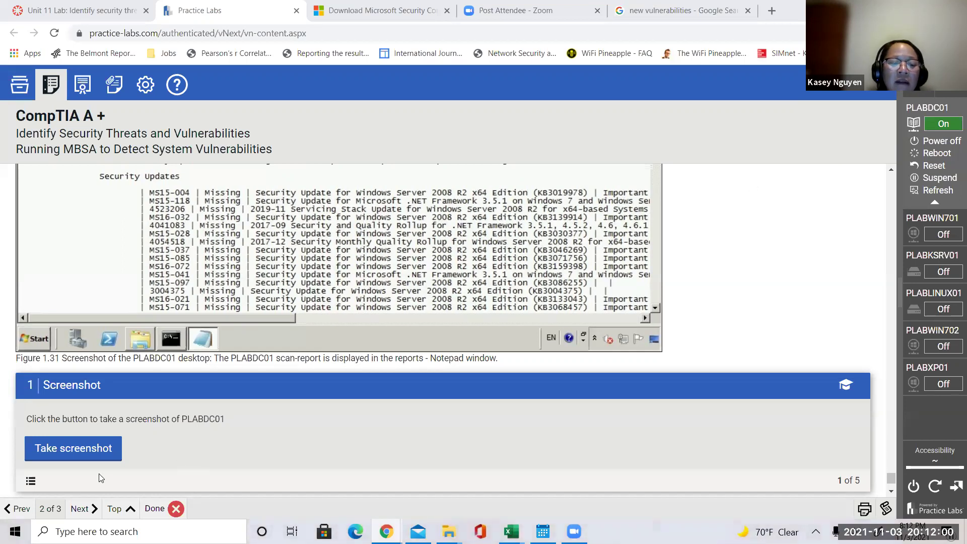
Go to the module's Summary page and look through its review questions, from the unsupported operating system to the Windows components
{"action": "left_click", "coordinate": [81, 508]}
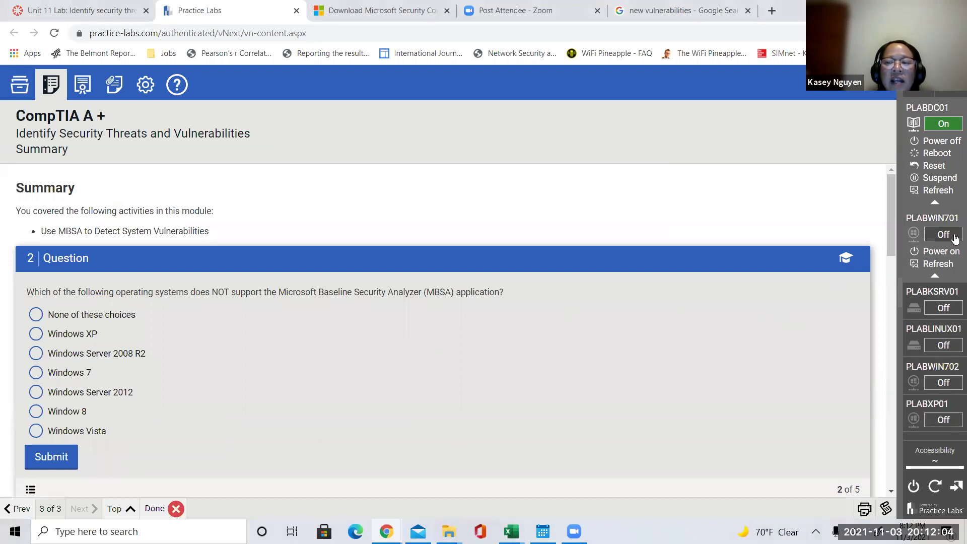
{"action": "mouse_move", "coordinate": [892, 207]}
{"action": "left_mouse_down"}
{"action": "mouse_move", "coordinate": [896, 334]}
{"action": "mouse_move", "coordinate": [892, 208]}
{"action": "left_mouse_up"}
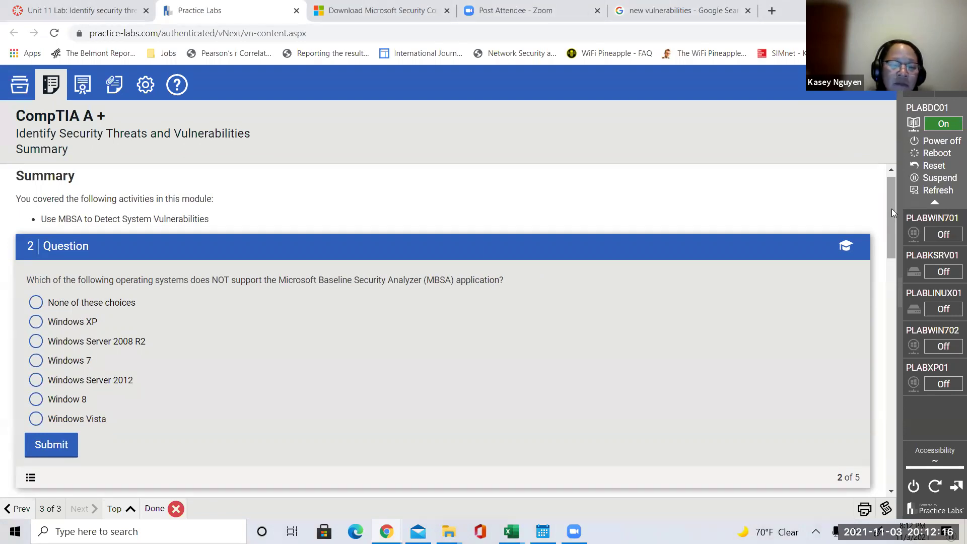
{"action": "mouse_move", "coordinate": [892, 211]}
{"action": "left_mouse_down"}
{"action": "mouse_move", "coordinate": [891, 227]}
{"action": "mouse_move", "coordinate": [888, 207]}
{"action": "left_mouse_up"}
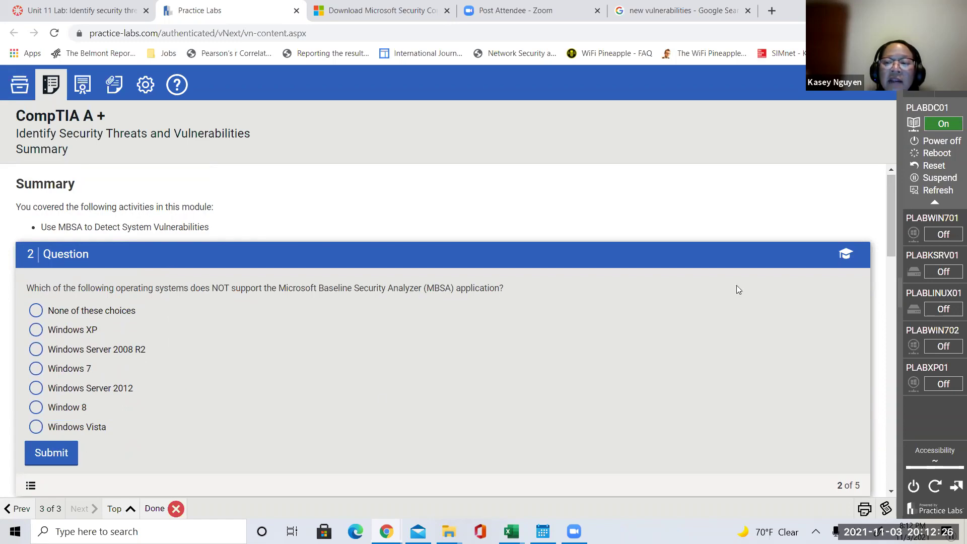
{"action": "left_click_drag", "start_coordinate": [894, 236], "coordinate": [891, 355]}
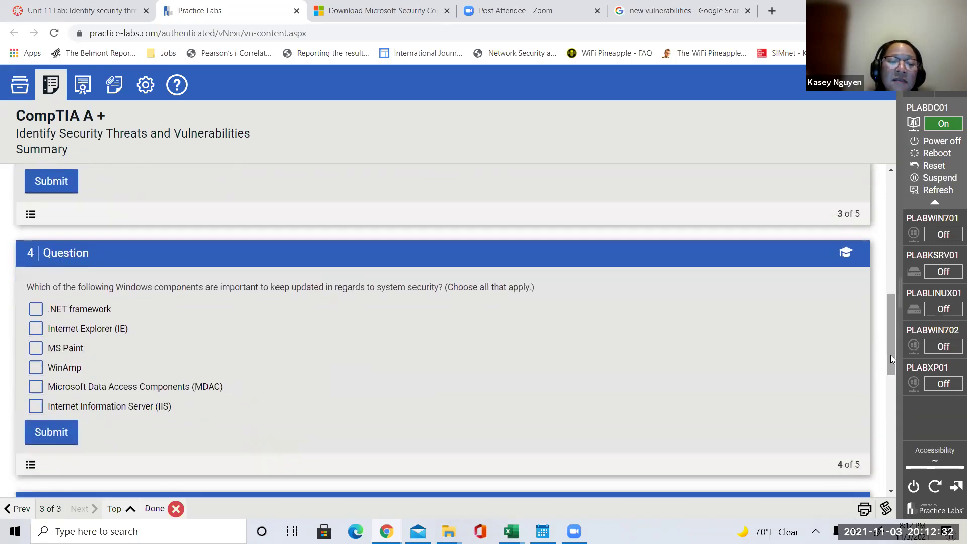
Continue to the Summary page's report submission section, close Microsoft Baseline Security Analyzer on PLABDC01, and return to the Summary page
{"action": "left_click_drag", "start_coordinate": [891, 359], "coordinate": [893, 465]}
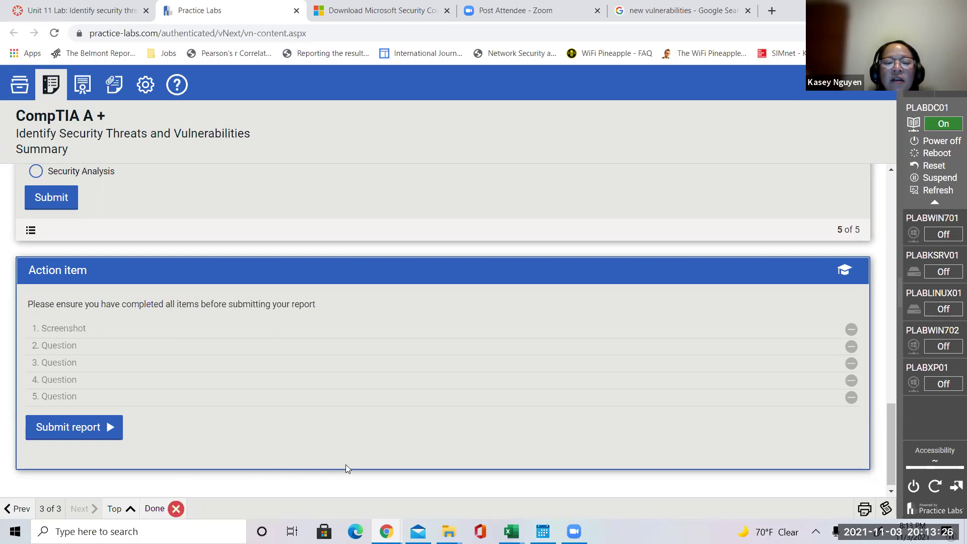
{"action": "mouse_move", "coordinate": [386, 532]}
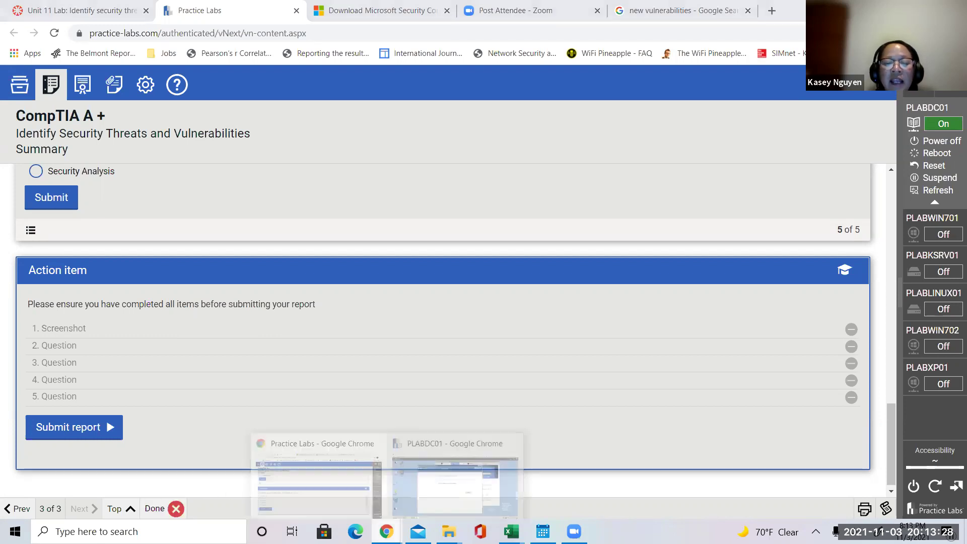
{"action": "left_click", "coordinate": [487, 477]}
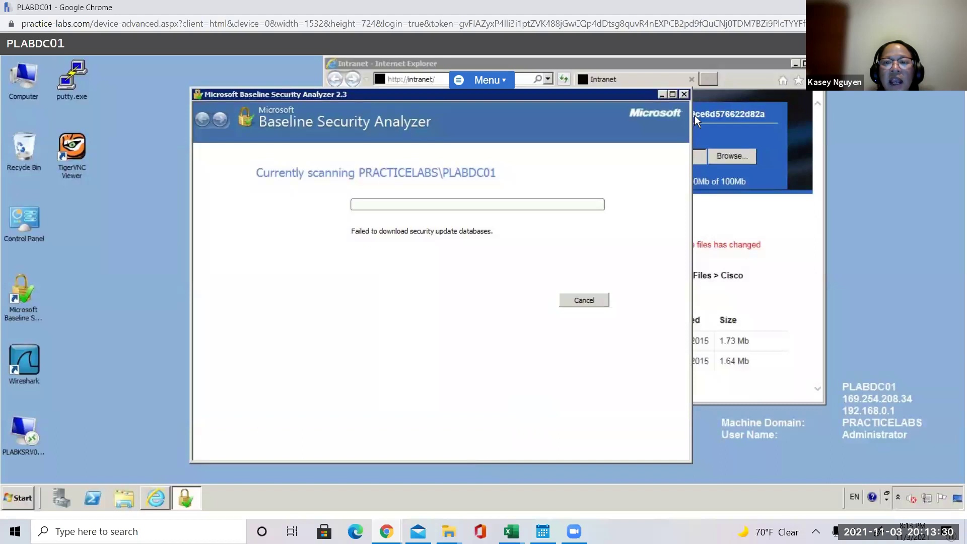
{"action": "left_click", "coordinate": [684, 95]}
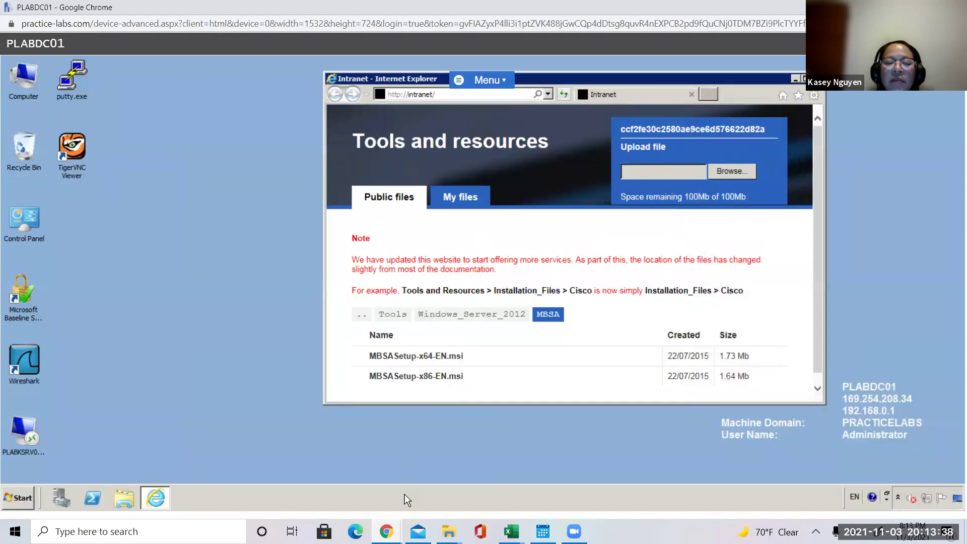
{"action": "left_click", "coordinate": [387, 531]}
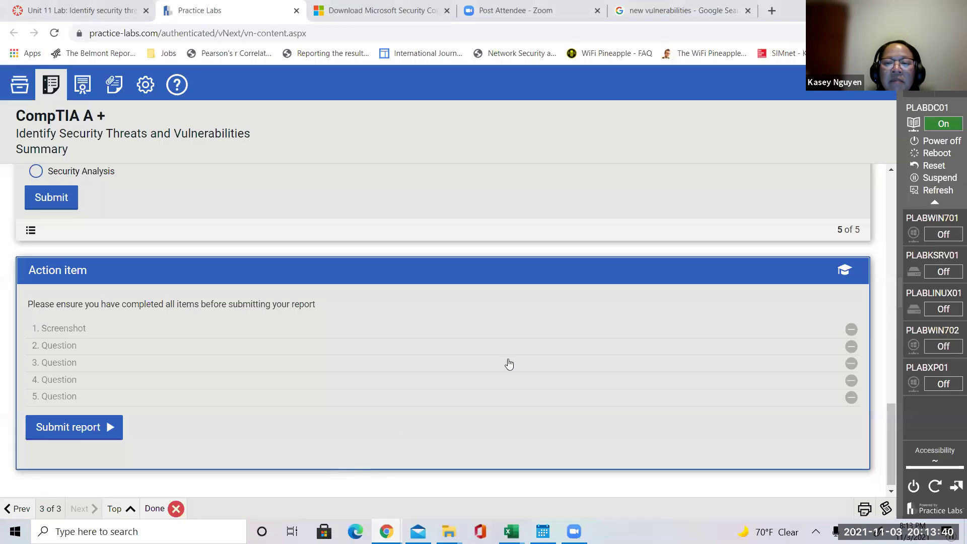
{"action": "left_click", "coordinate": [317, 476]}
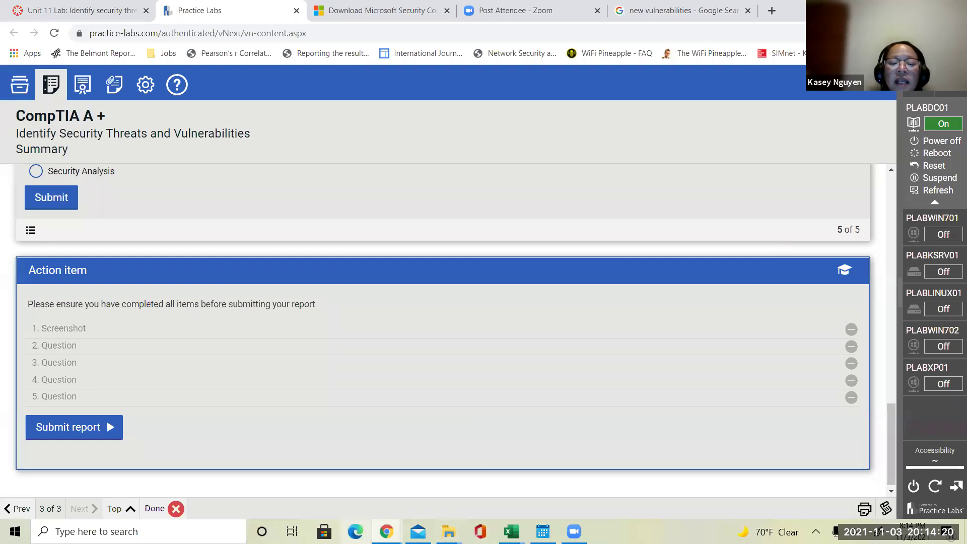
Look through the Microsoft Security Compliance Toolkit 1.0 download page and its file list, and return to question 5 on the Practice Labs Summary page
{"action": "mouse_move", "coordinate": [387, 532]}
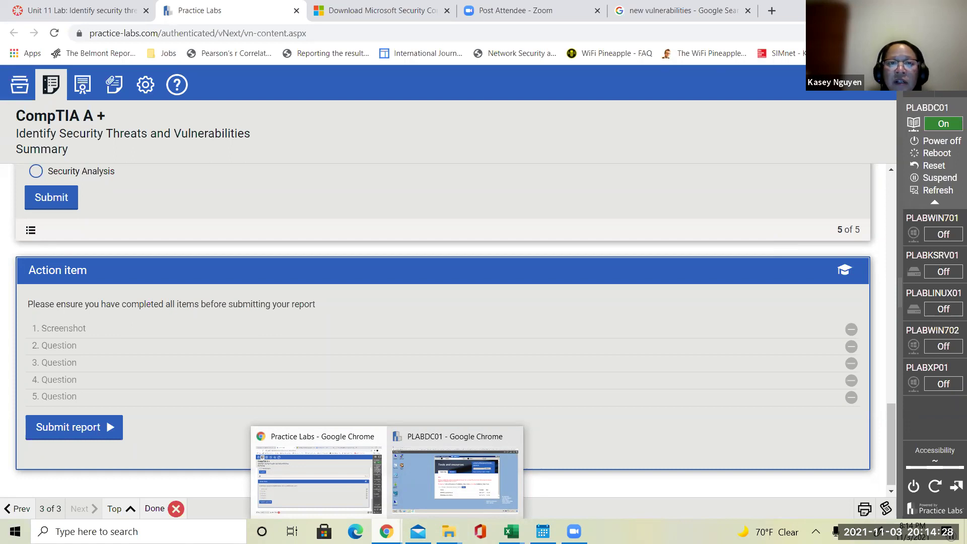
{"action": "left_click", "coordinate": [384, 14]}
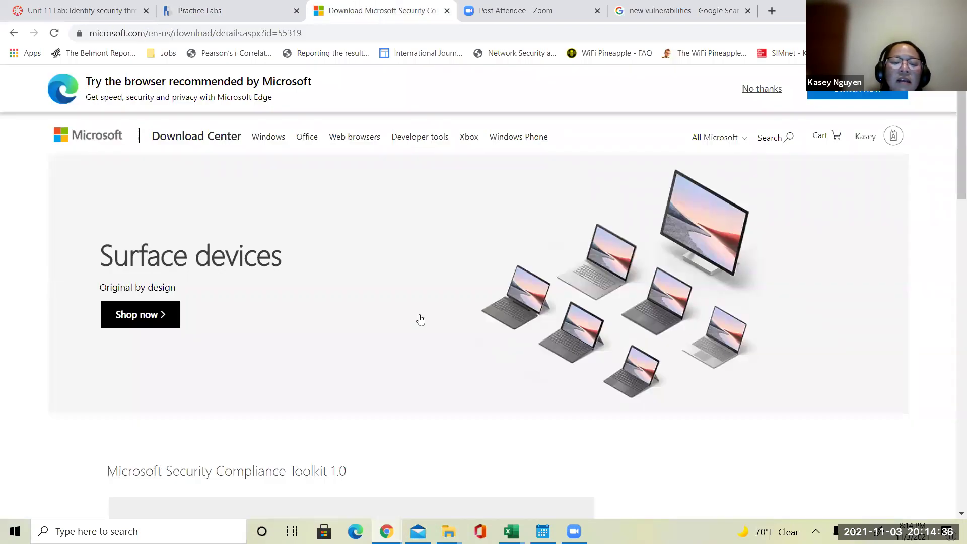
{"action": "scroll", "coordinate": [953, 212], "scroll_direction": "down", "scroll_amount": 1}
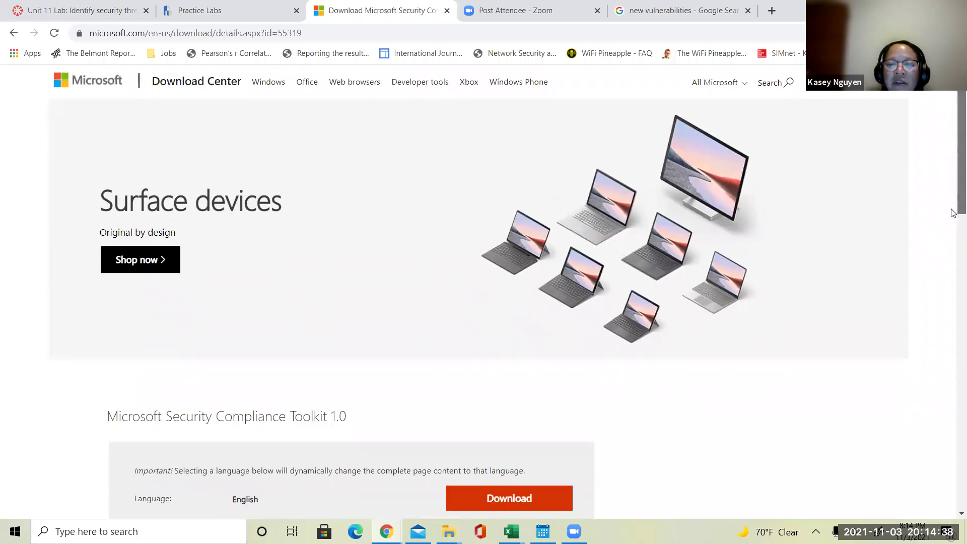
{"action": "scroll", "coordinate": [953, 213], "scroll_direction": "down", "scroll_amount": 5}
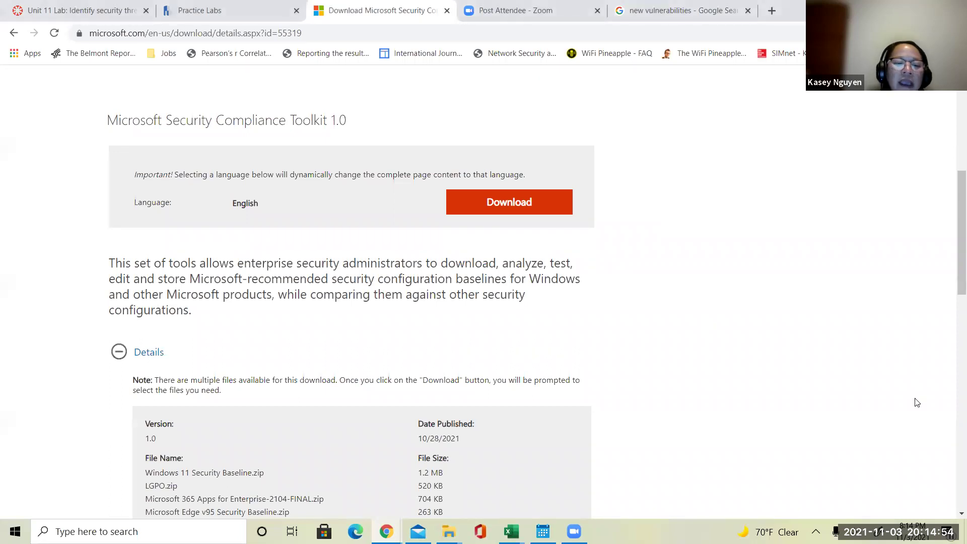
{"action": "scroll", "coordinate": [953, 295], "scroll_direction": "down", "scroll_amount": 1}
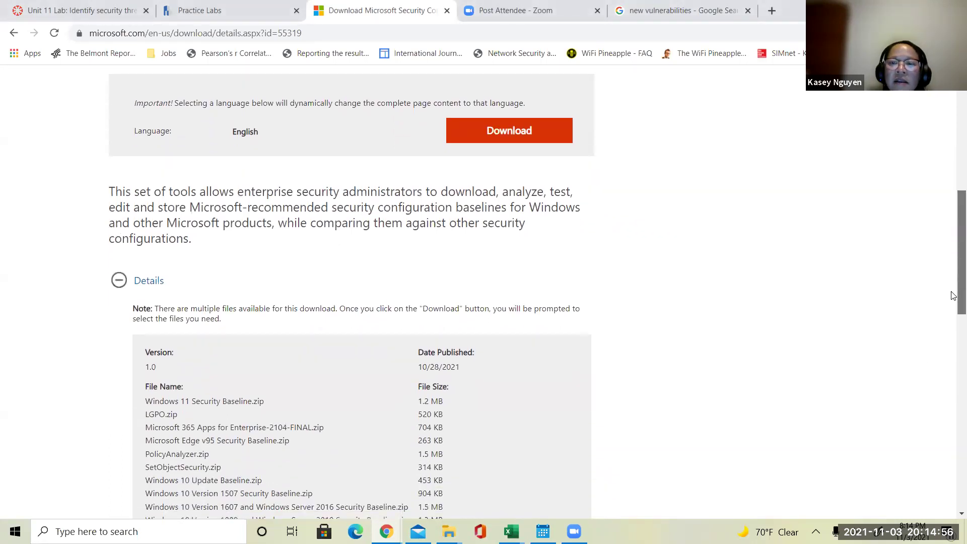
{"action": "scroll", "coordinate": [953, 296], "scroll_direction": "down", "scroll_amount": 4}
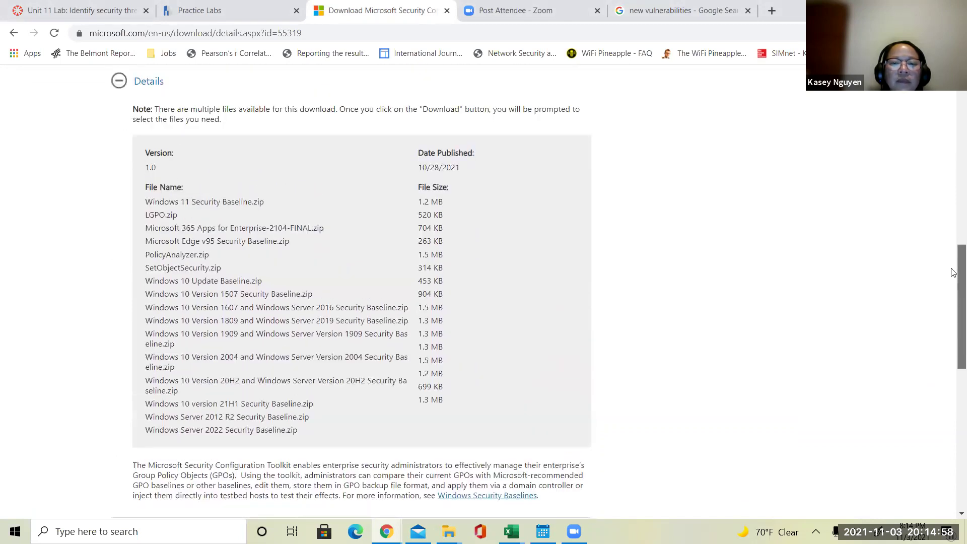
{"action": "scroll", "coordinate": [953, 272], "scroll_direction": "up", "scroll_amount": 12}
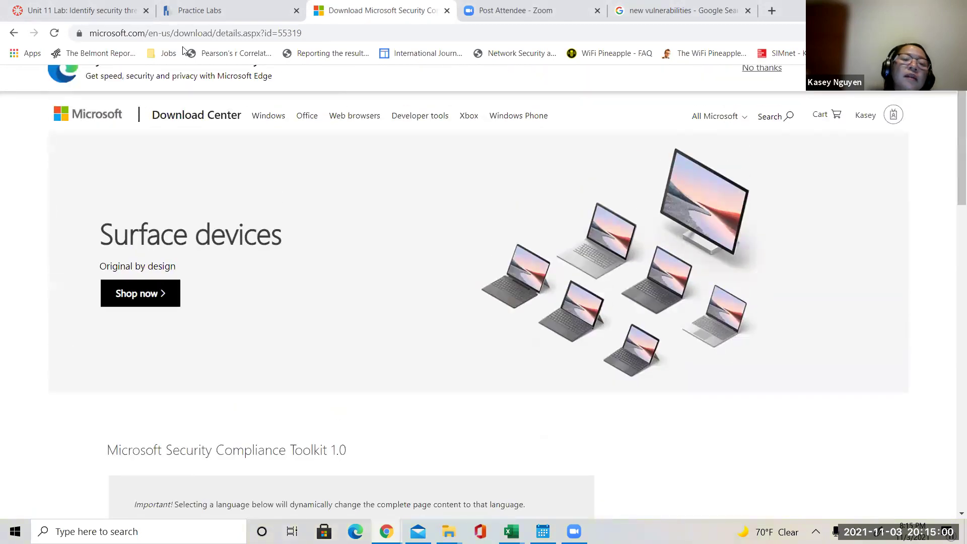
{"action": "left_click", "coordinate": [230, 11]}
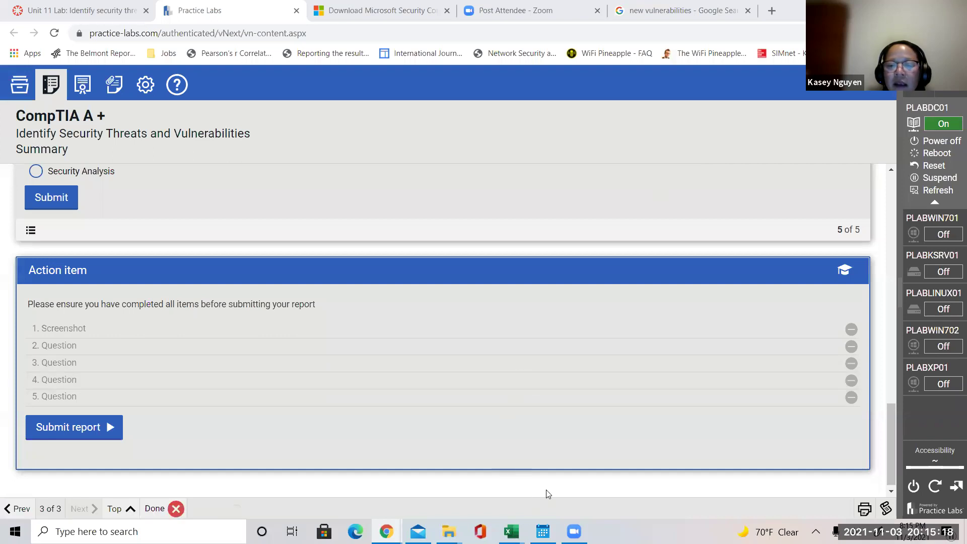
{"action": "left_click_drag", "start_coordinate": [890, 463], "coordinate": [888, 428]}
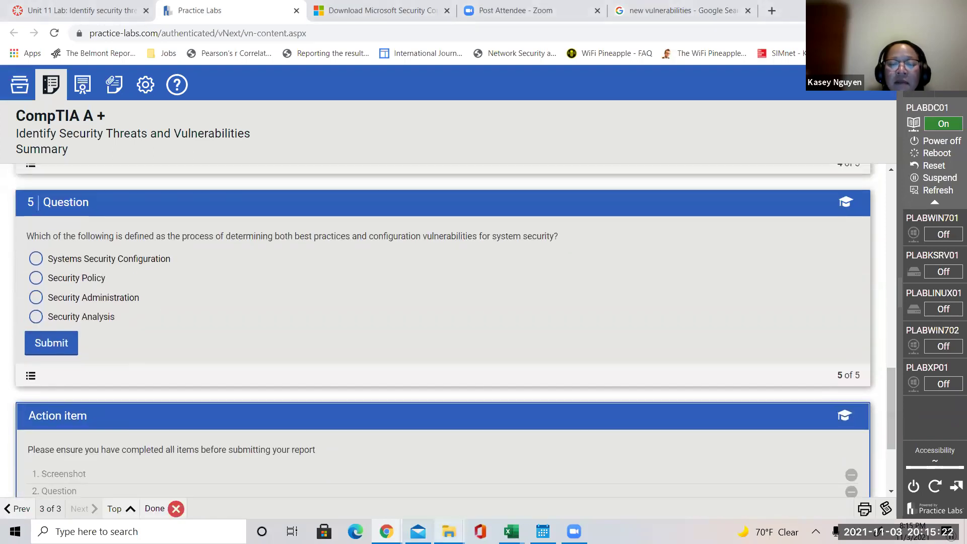
Open the CIS25 Chapter 7 Notes document in Word from the Unit 11 folder of the CIS25 desktop folder
{"action": "mouse_move", "coordinate": [449, 531]}
{"action": "left_click", "coordinate": [408, 494]}
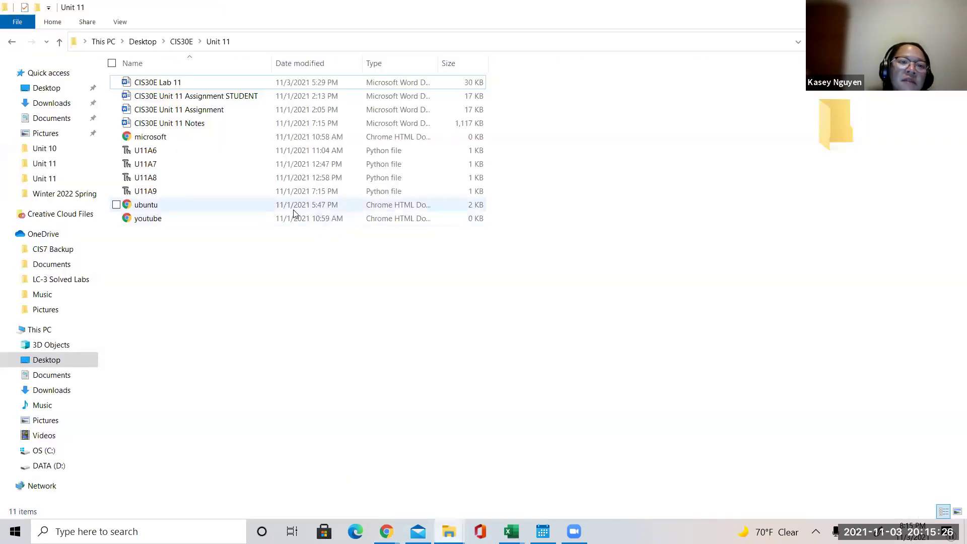
{"action": "left_click", "coordinate": [145, 42]}
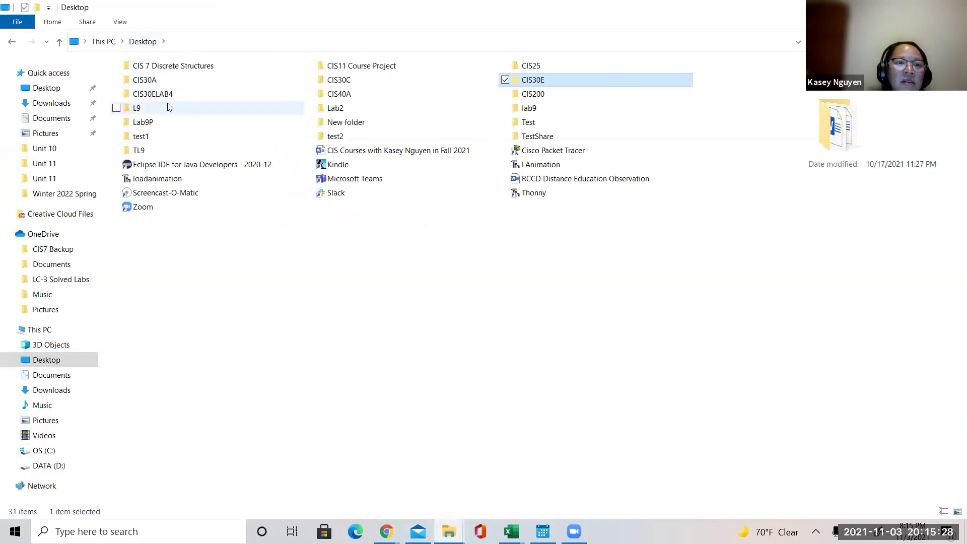
{"action": "double_click", "coordinate": [544, 67]}
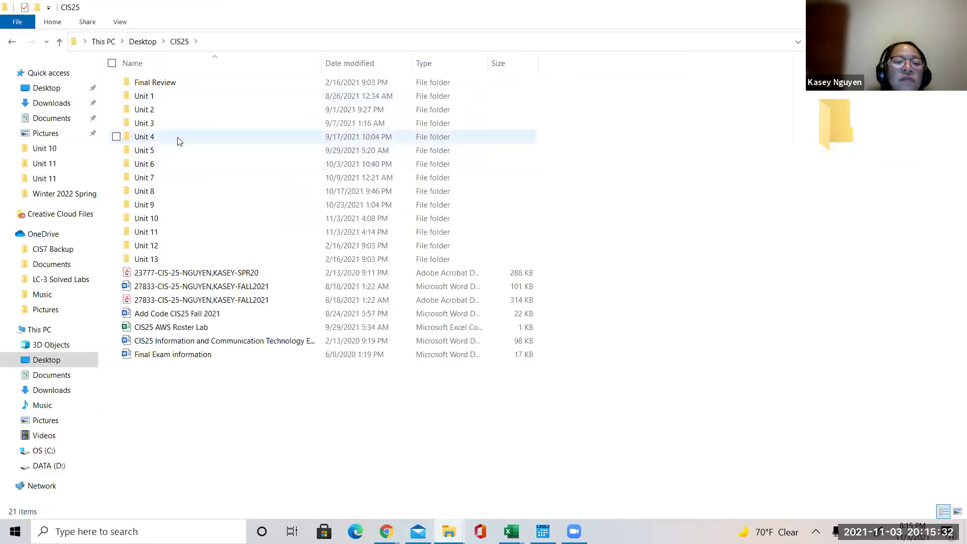
{"action": "double_click", "coordinate": [184, 232]}
{"action": "double_click", "coordinate": [199, 83]}
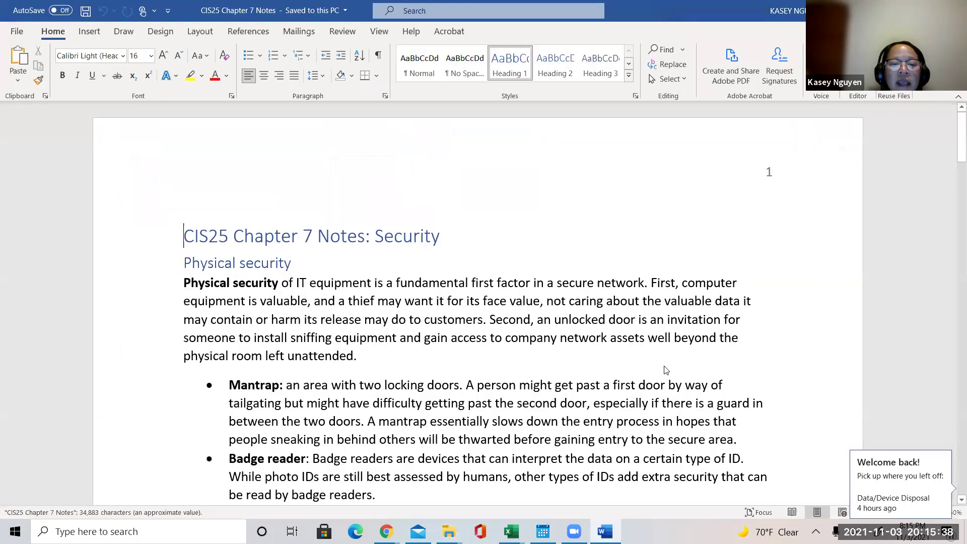
Go over the Logical Security notes, highlighting the Active Directory passage and reading on through software tokens, MDM policies, port security and MAC address filtering
{"action": "left_click_drag", "start_coordinate": [959, 121], "coordinate": [953, 180]}
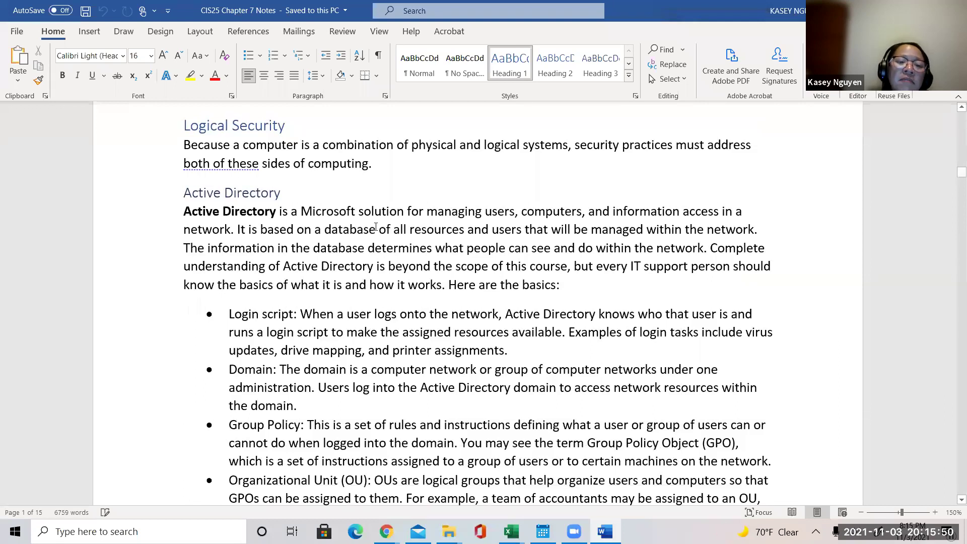
{"action": "left_click_drag", "start_coordinate": [278, 211], "coordinate": [582, 462]}
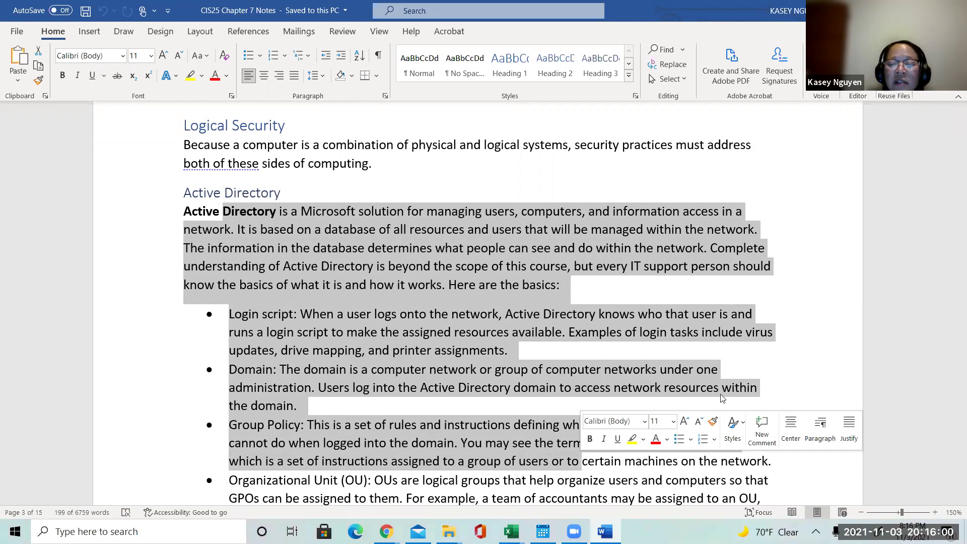
{"action": "left_click", "coordinate": [953, 500]}
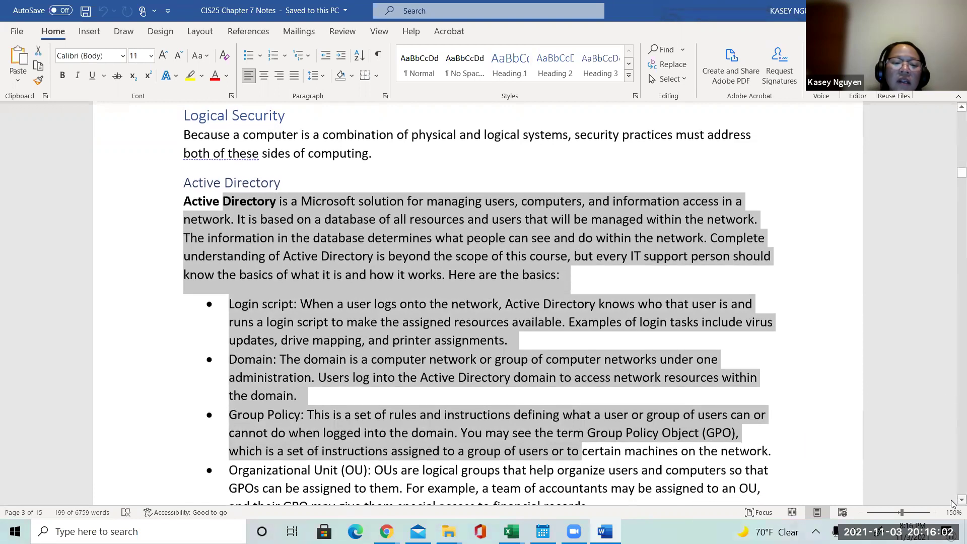
{"action": "scroll", "coordinate": [953, 500], "scroll_direction": "down", "scroll_amount": 5}
{"action": "scroll", "coordinate": [952, 503], "scroll_direction": "down", "scroll_amount": 4}
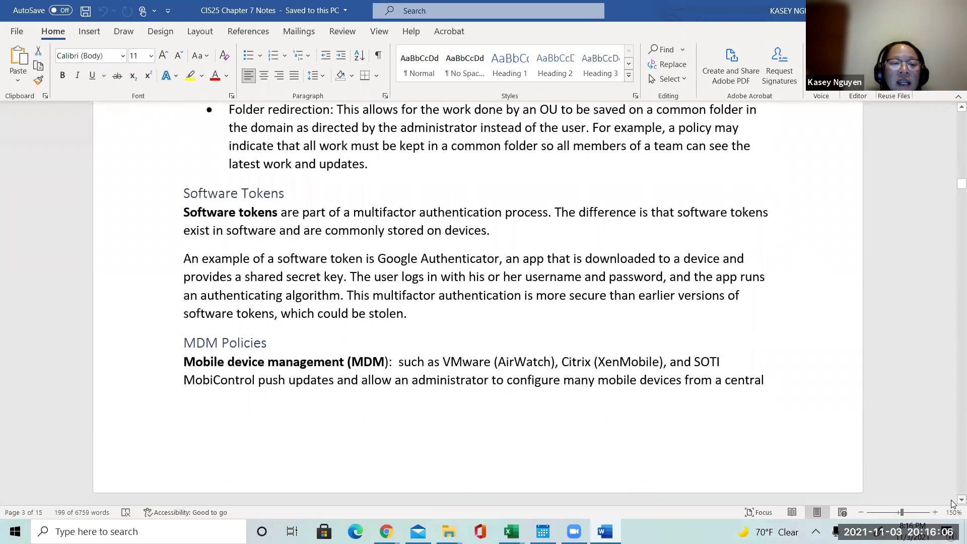
{"action": "scroll", "coordinate": [954, 503], "scroll_direction": "down", "scroll_amount": 5}
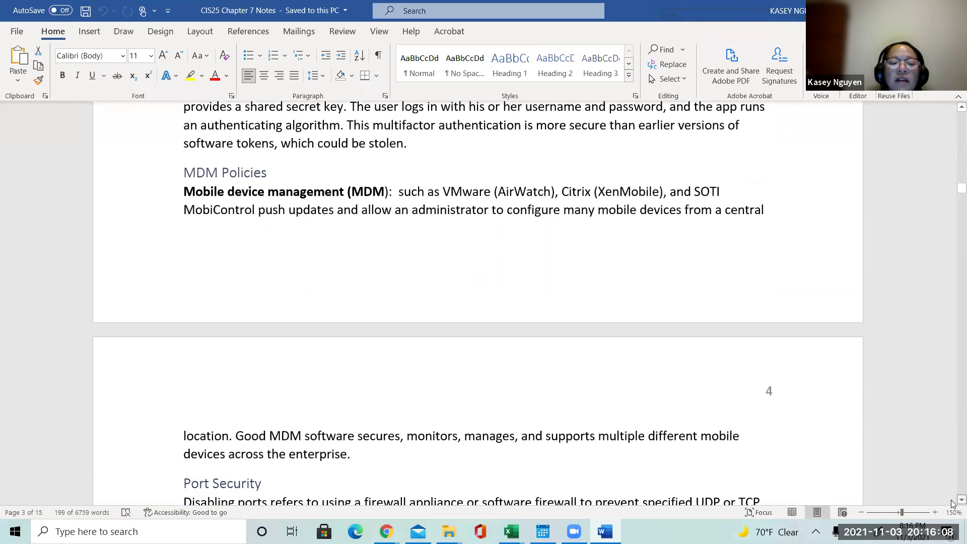
{"action": "scroll", "coordinate": [953, 503], "scroll_direction": "down", "scroll_amount": 6}
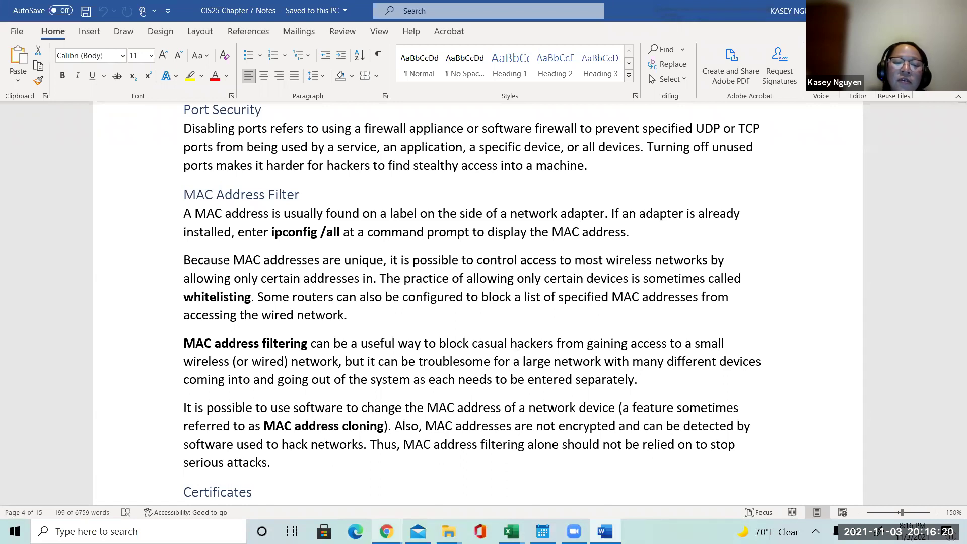
Switch back to Chrome, open the CIS-25 course's Modules page in Canvas, and review the Unit 11 and Unit 12 items and due dates
{"action": "mouse_move", "coordinate": [386, 532]}
{"action": "left_click", "coordinate": [350, 499]}
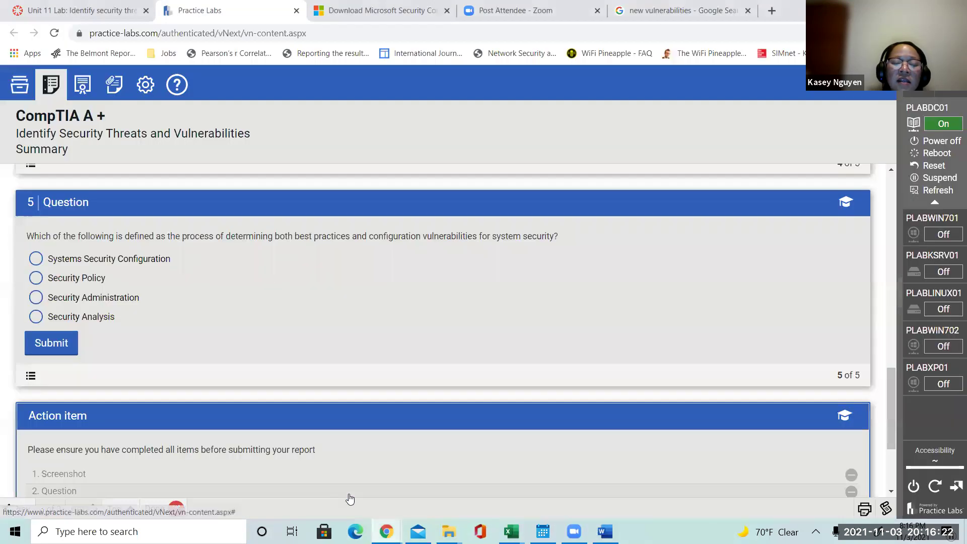
{"action": "left_click", "coordinate": [99, 9]}
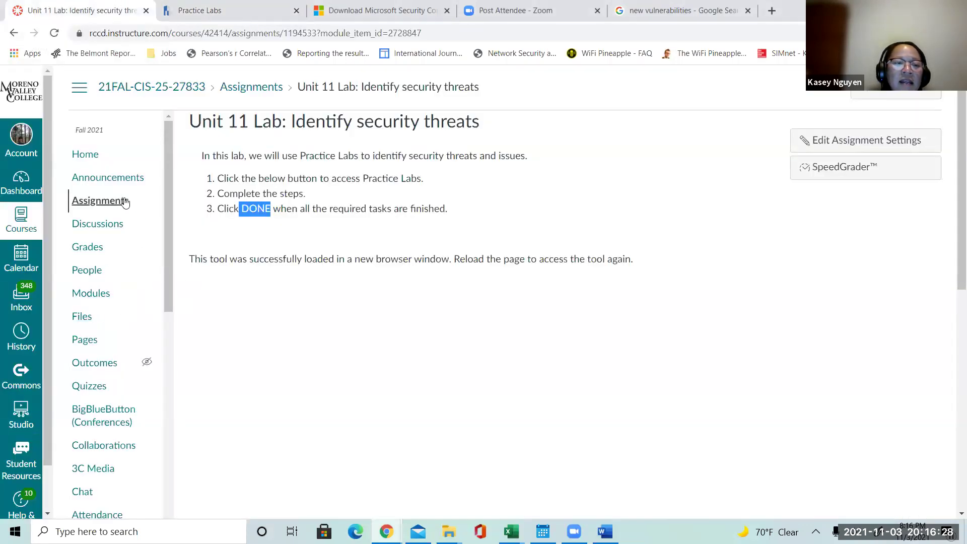
{"action": "left_click", "coordinate": [103, 300]}
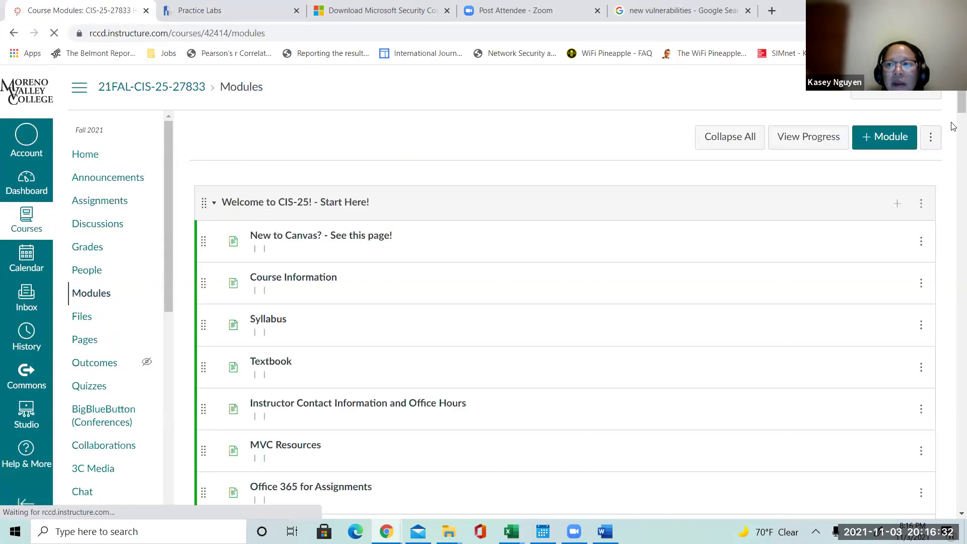
{"action": "left_click_drag", "start_coordinate": [955, 123], "coordinate": [953, 392]}
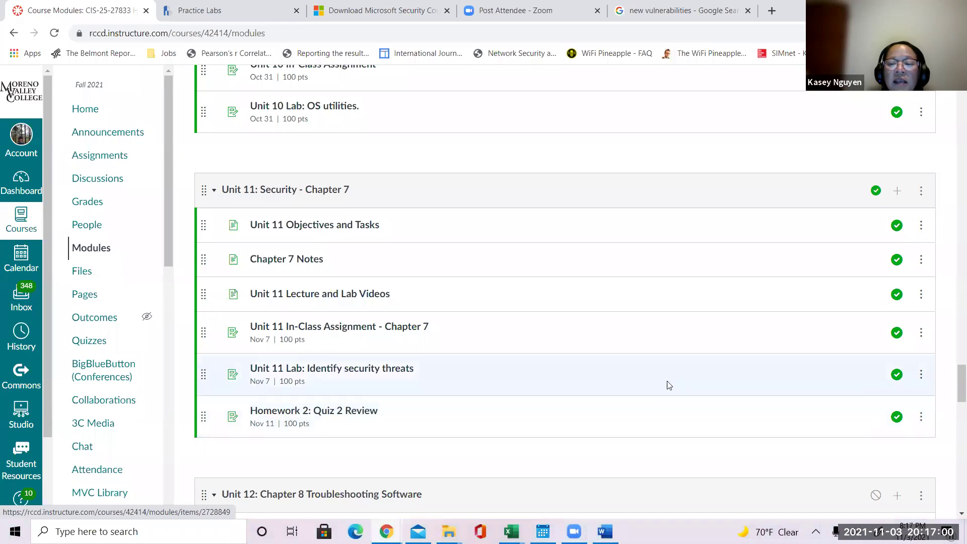
{"action": "left_click_drag", "start_coordinate": [953, 384], "coordinate": [954, 406]}
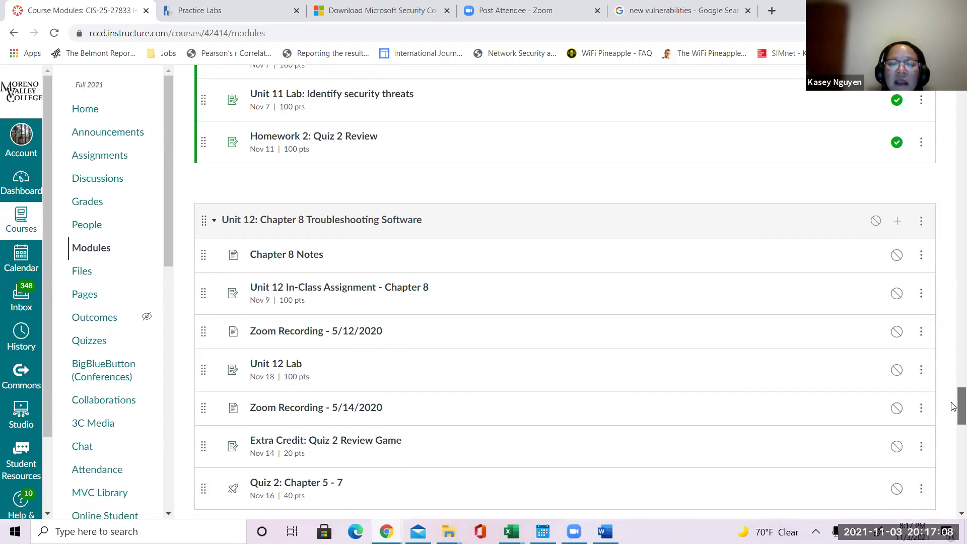
{"action": "left_click_drag", "start_coordinate": [953, 406], "coordinate": [954, 379]}
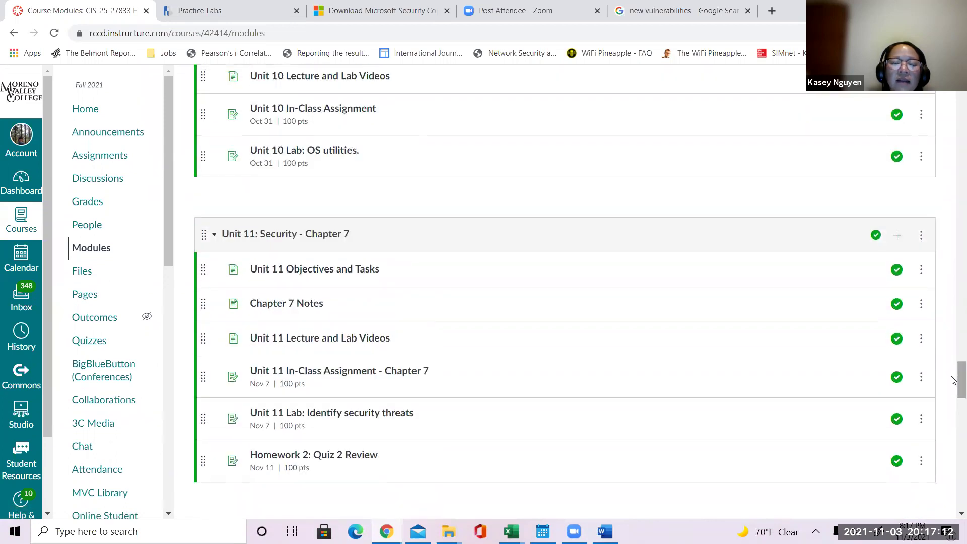